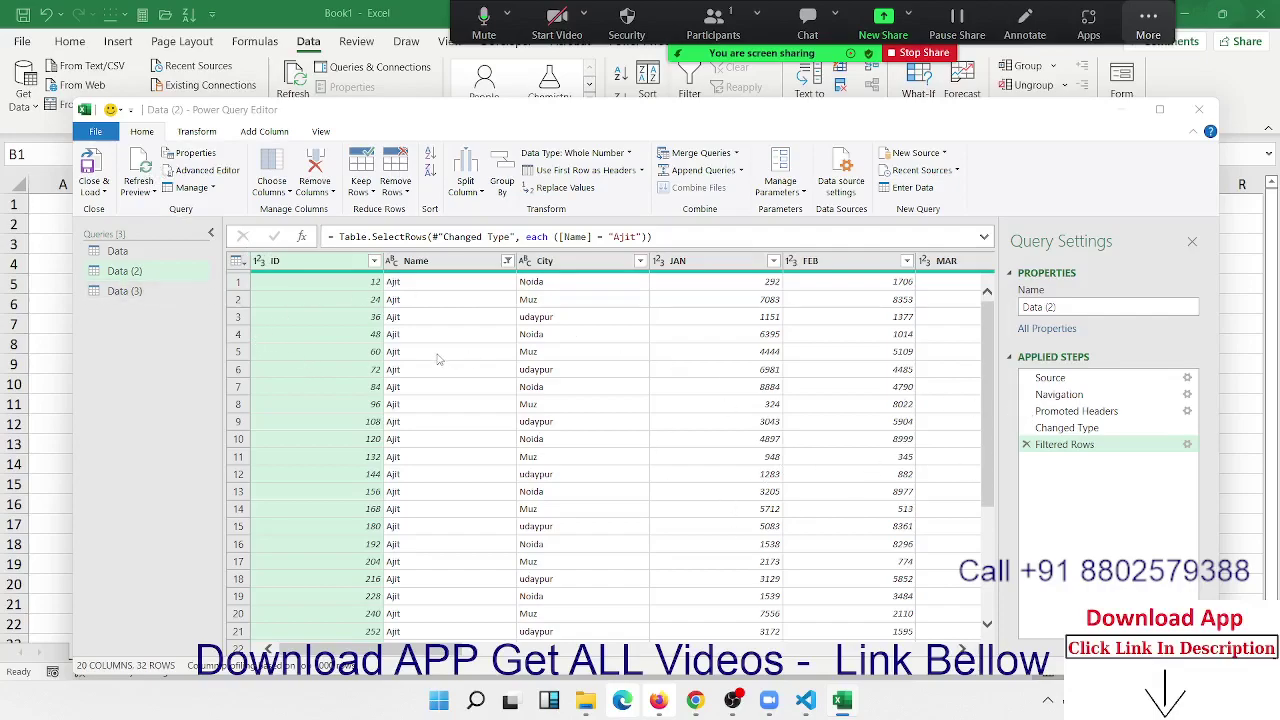
Look through the Close & Load and Manage query options, closing both without changes
left_click(100, 193)
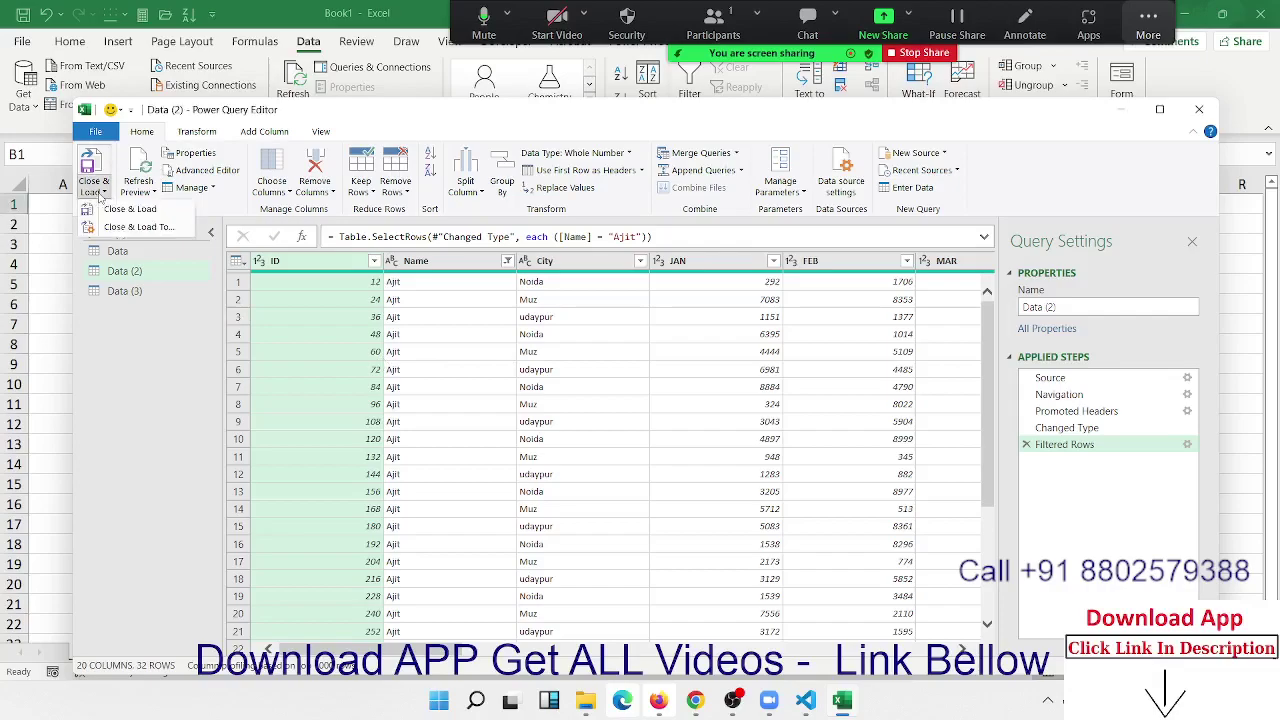
left_click(175, 227)
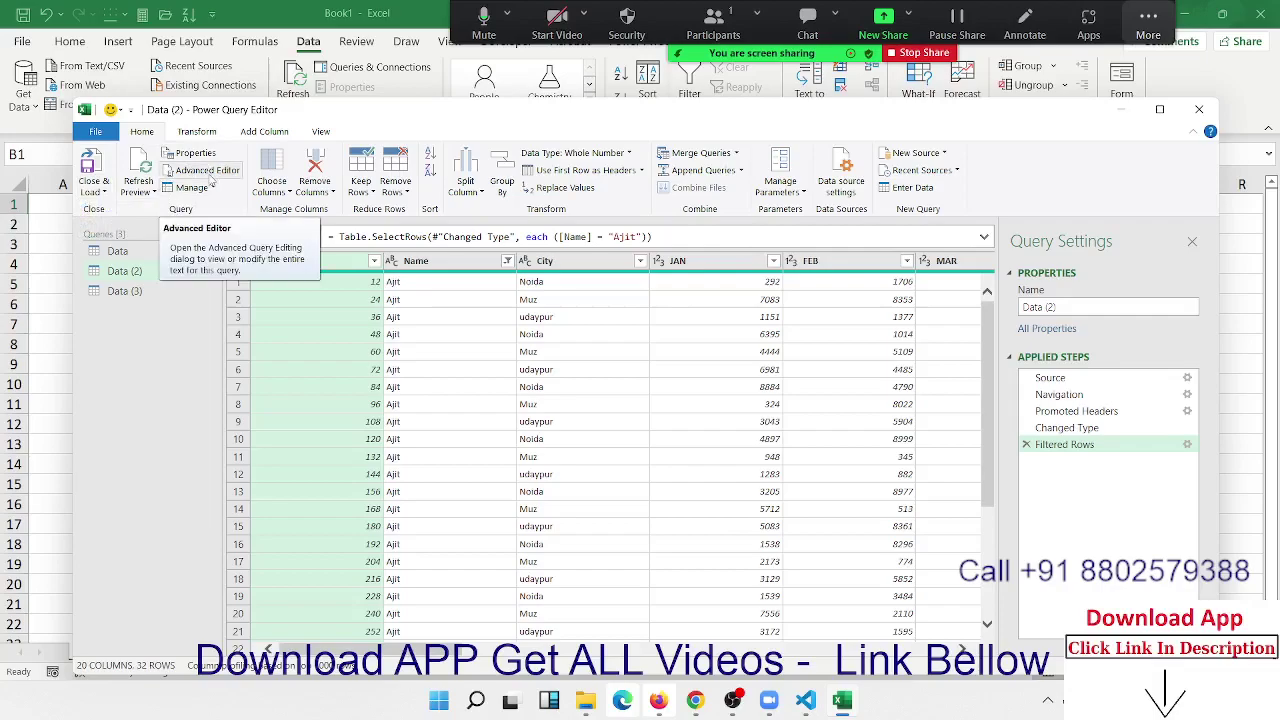
left_click(192, 187)
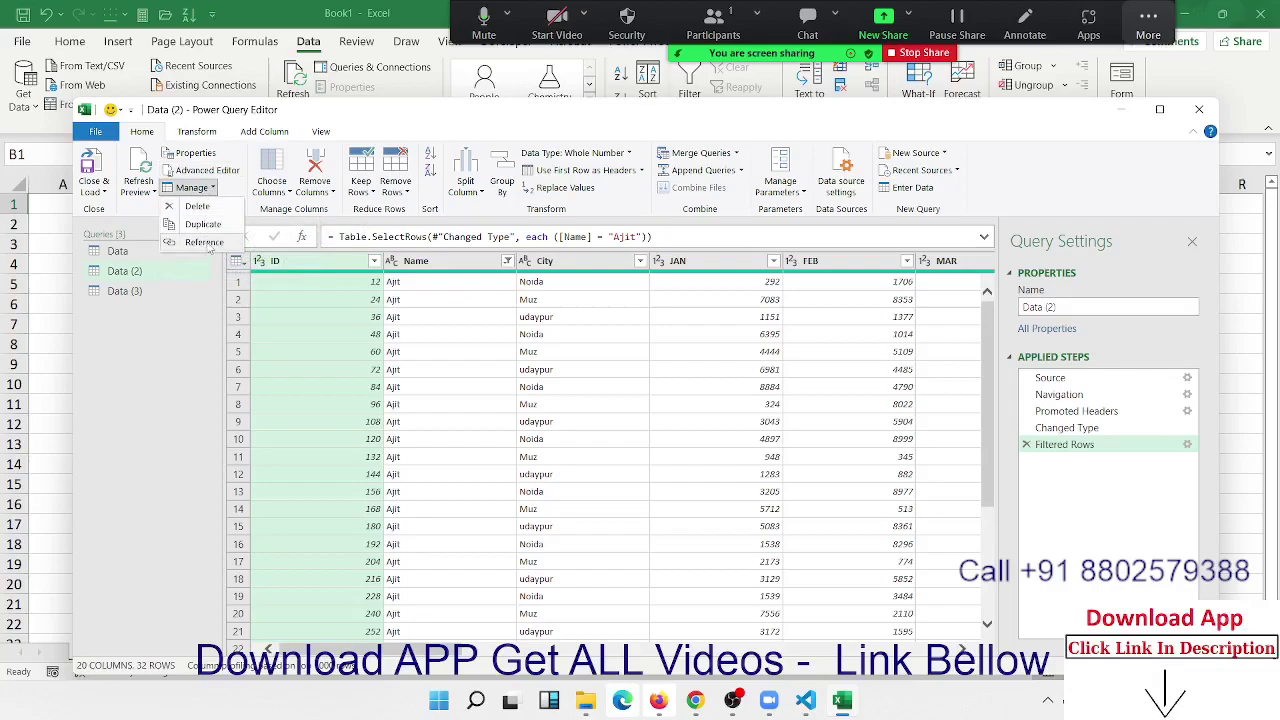
left_click(184, 303)
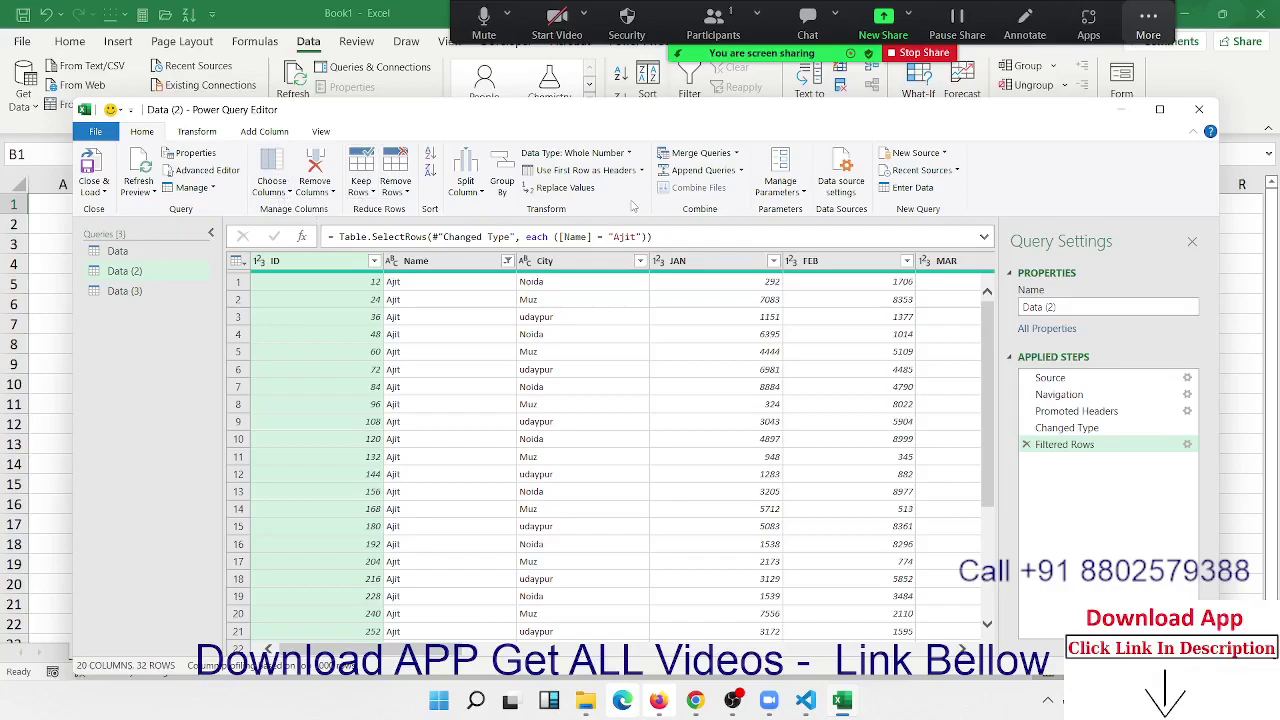
Open the Choose Columns dialog and close it without changing any columns
left_click(443, 368)
left_click(423, 334)
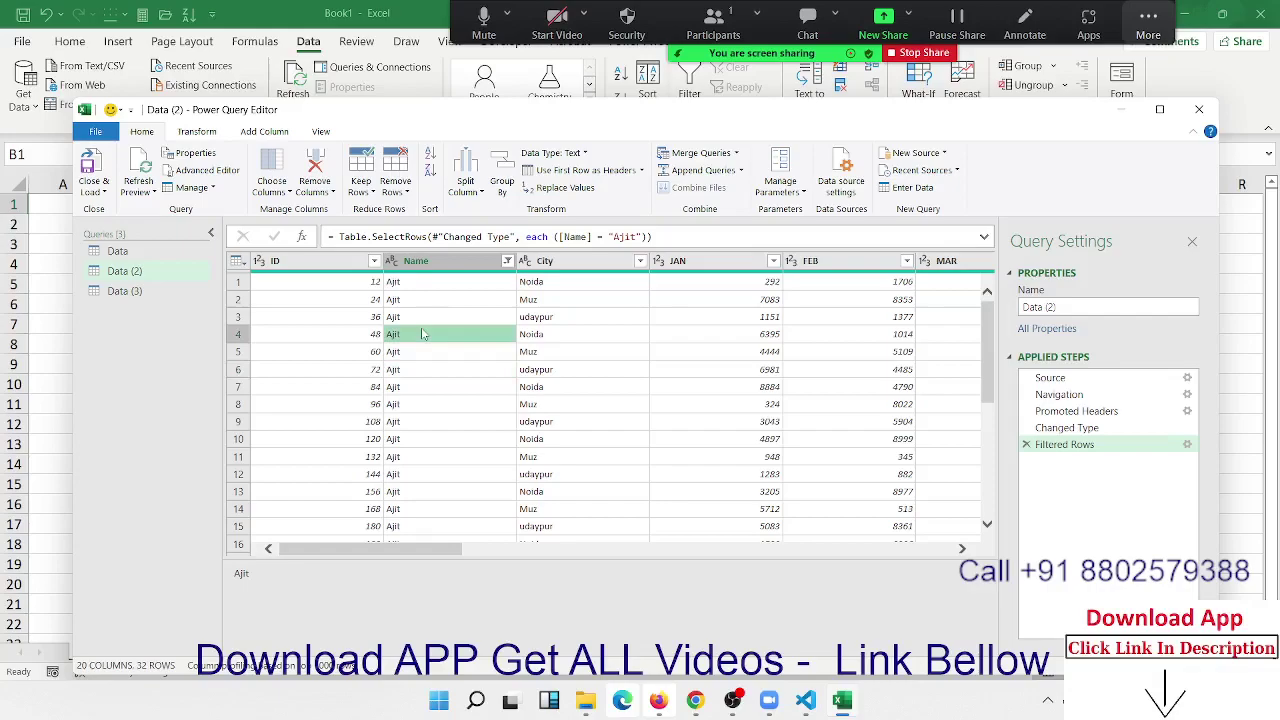
left_click(420, 316)
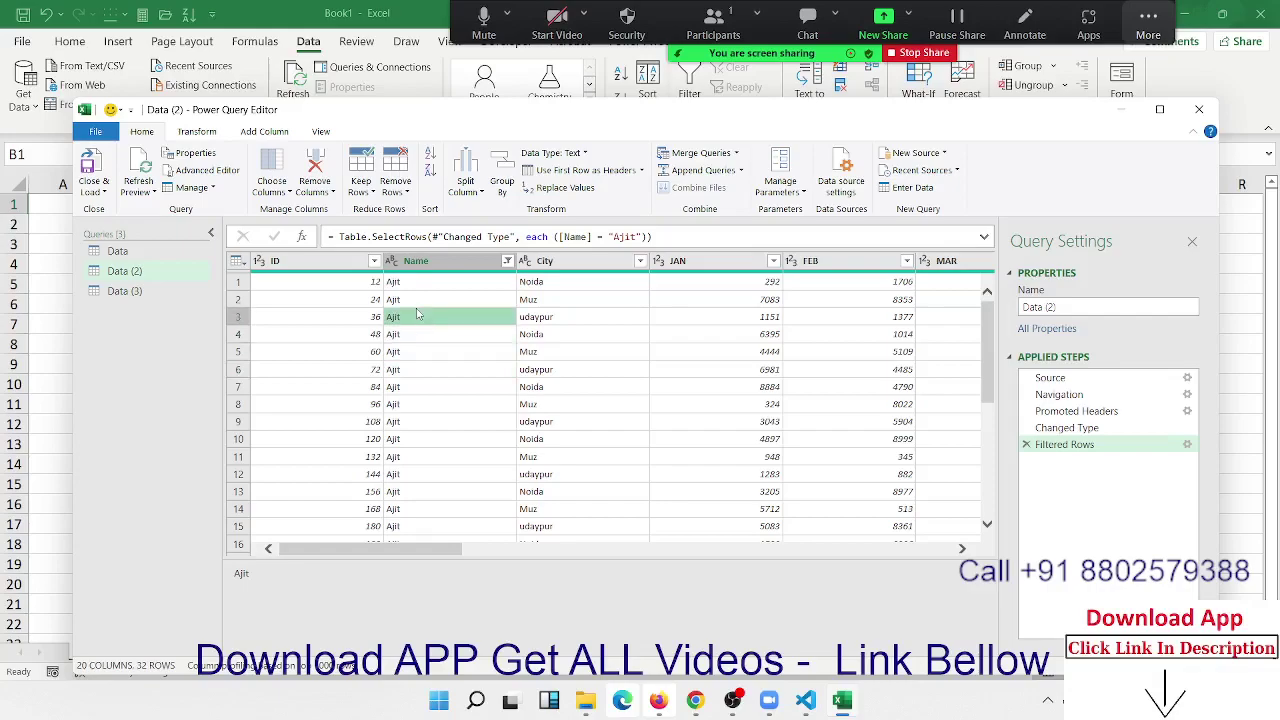
left_click(272, 188)
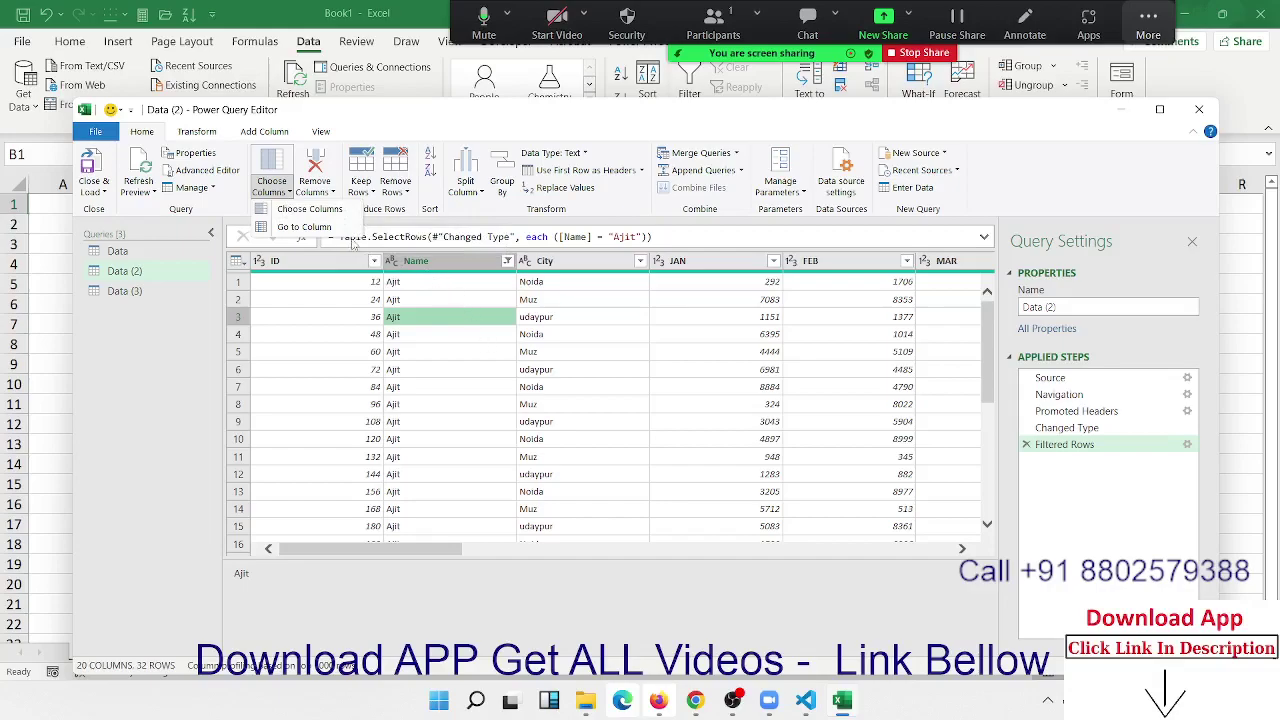
left_click(336, 218)
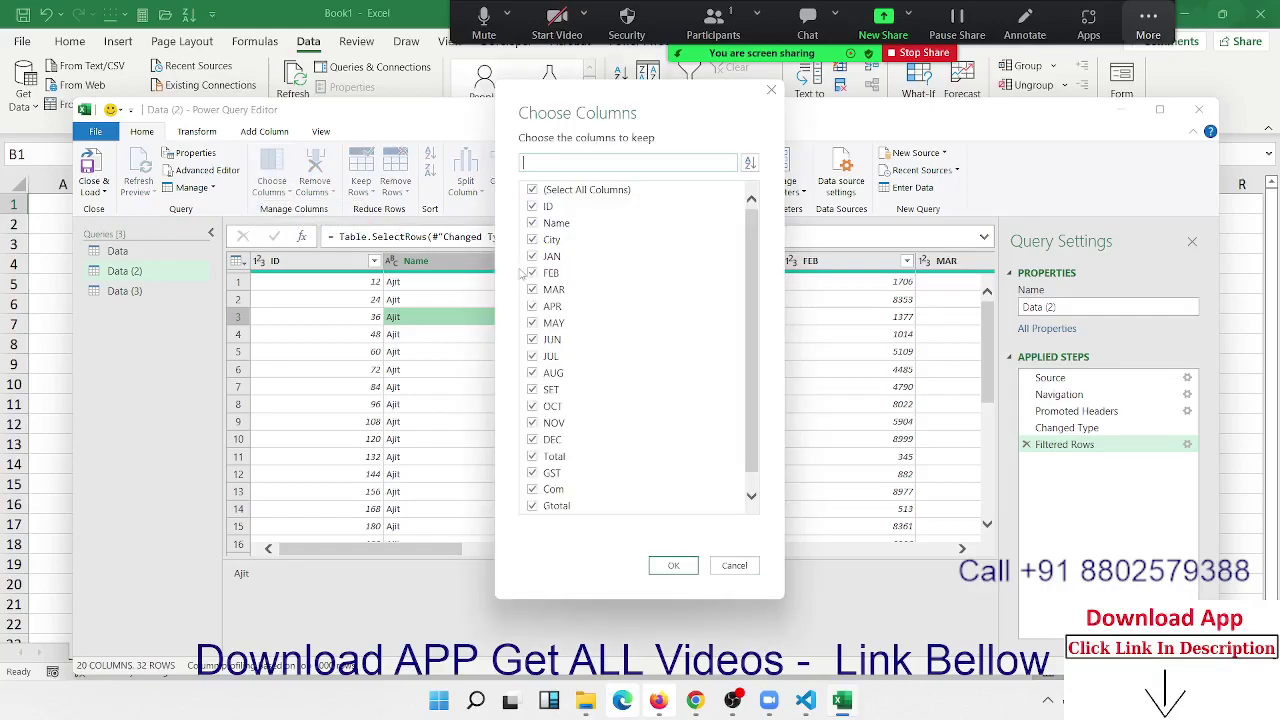
scroll(672, 280, "down", 1)
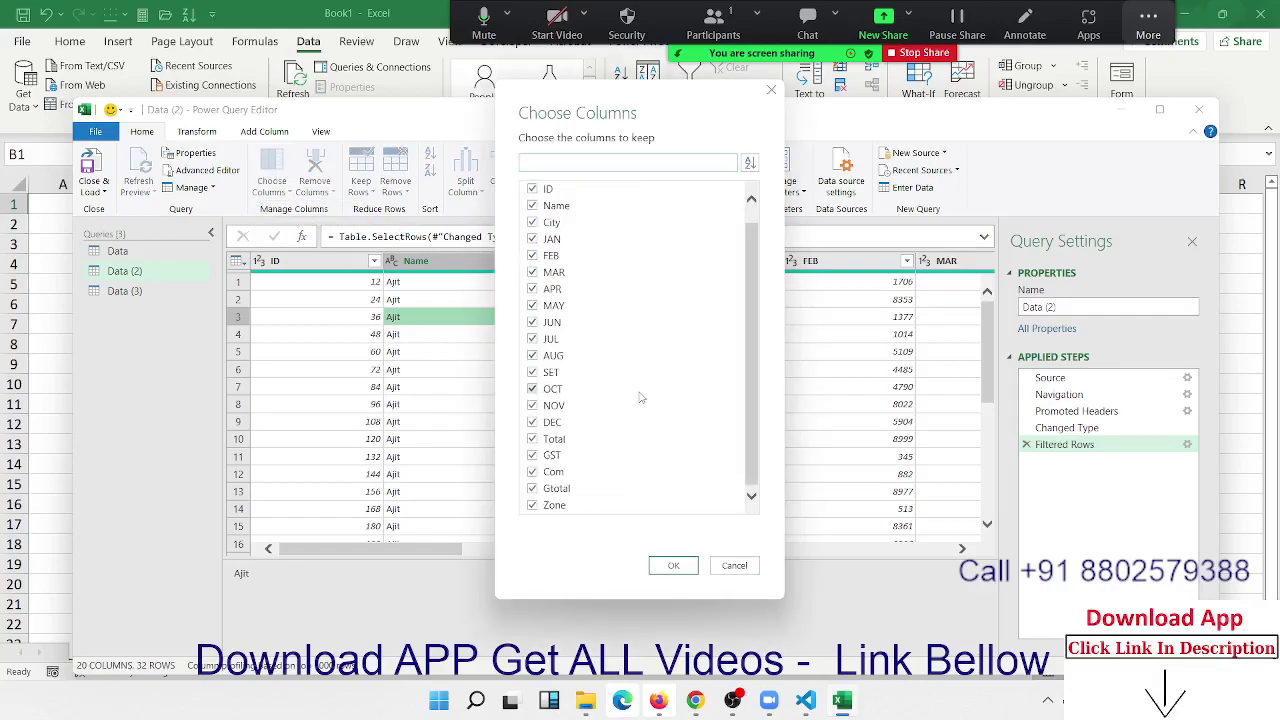
scroll(641, 397, "up", 1)
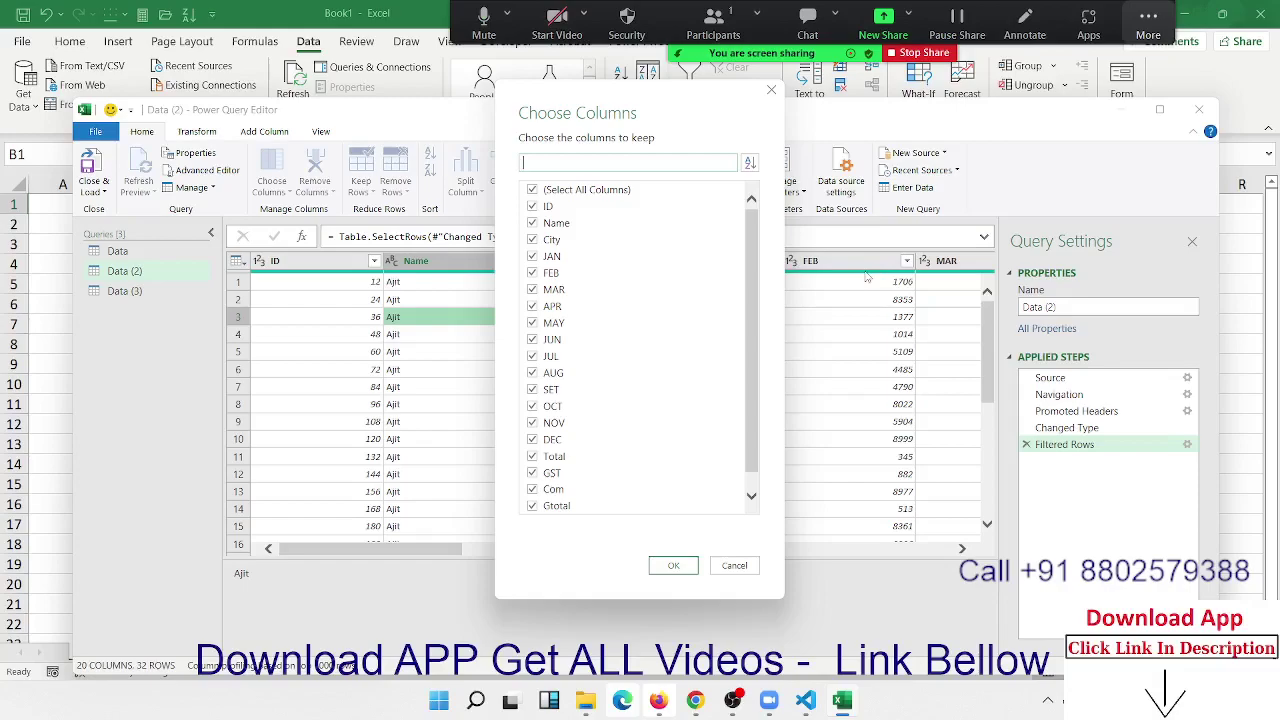
left_click(772, 91)
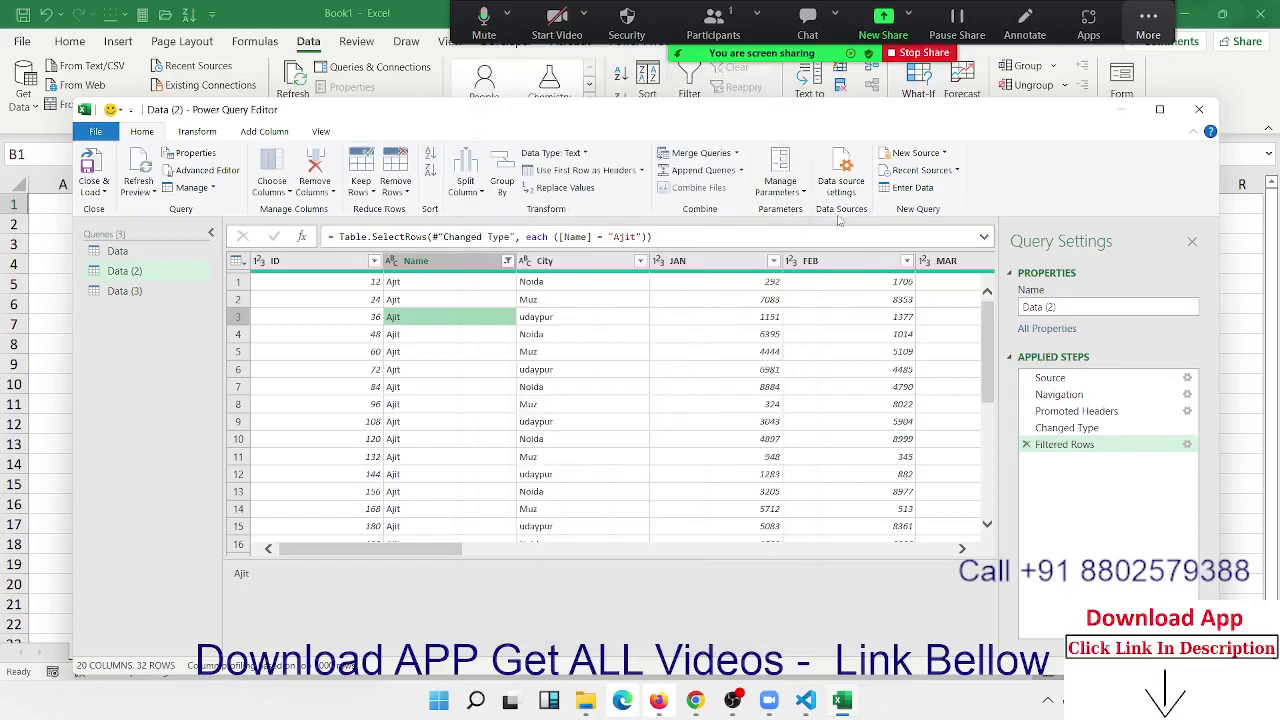
Show the FEB column's action menu, then dismiss it by selecting JAN value 1151
left_click(840, 265)
right_click(842, 266)
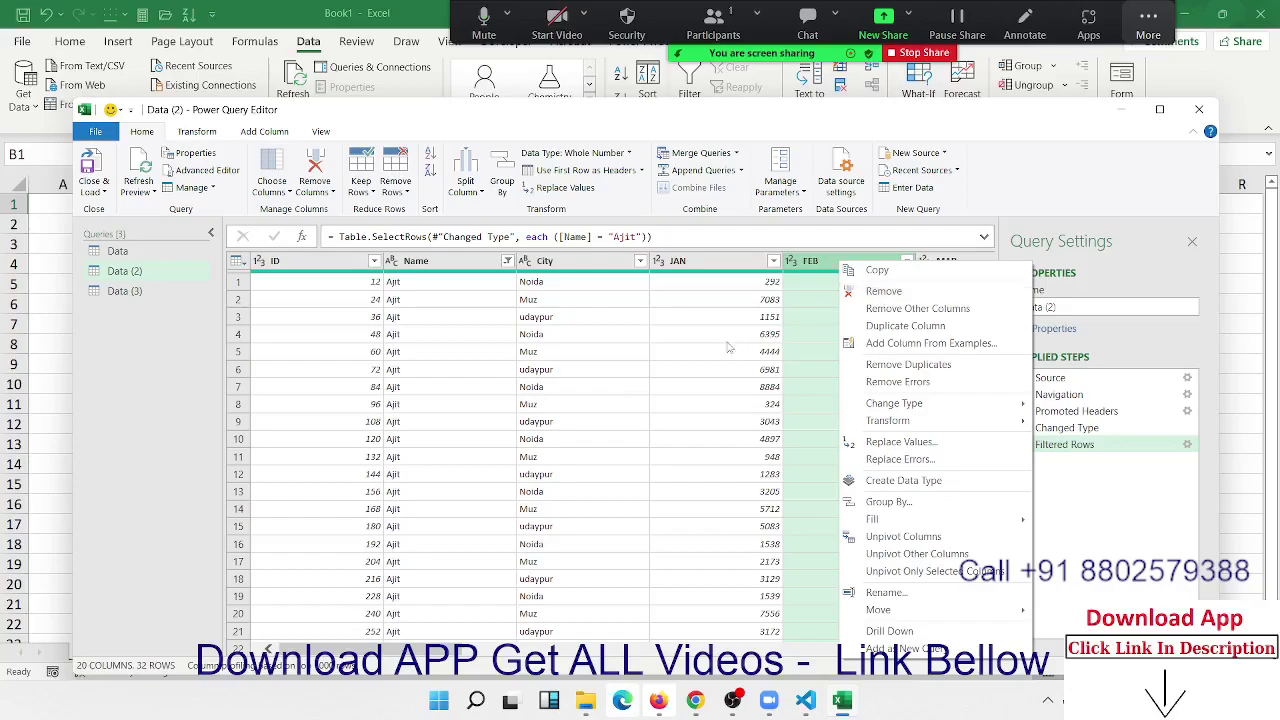
left_click(715, 317)
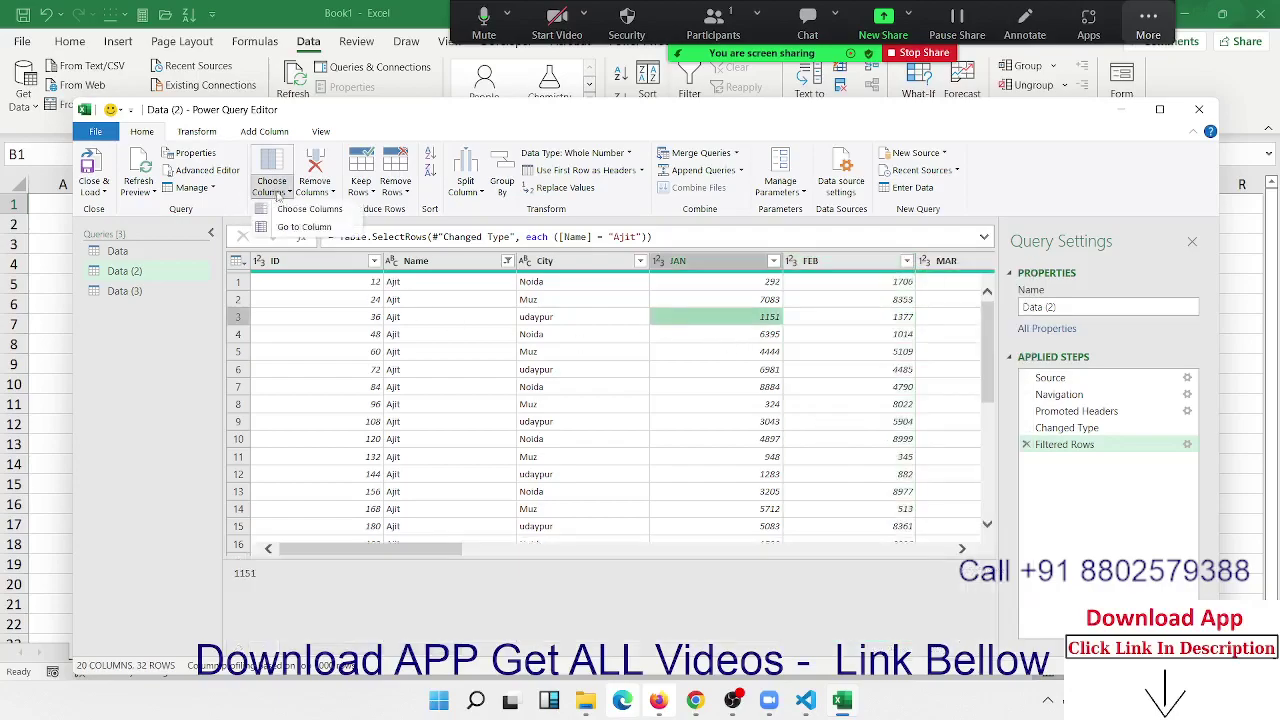
Remove the APR, JUL and OCT columns through Choose Columns
left_click(300, 210)
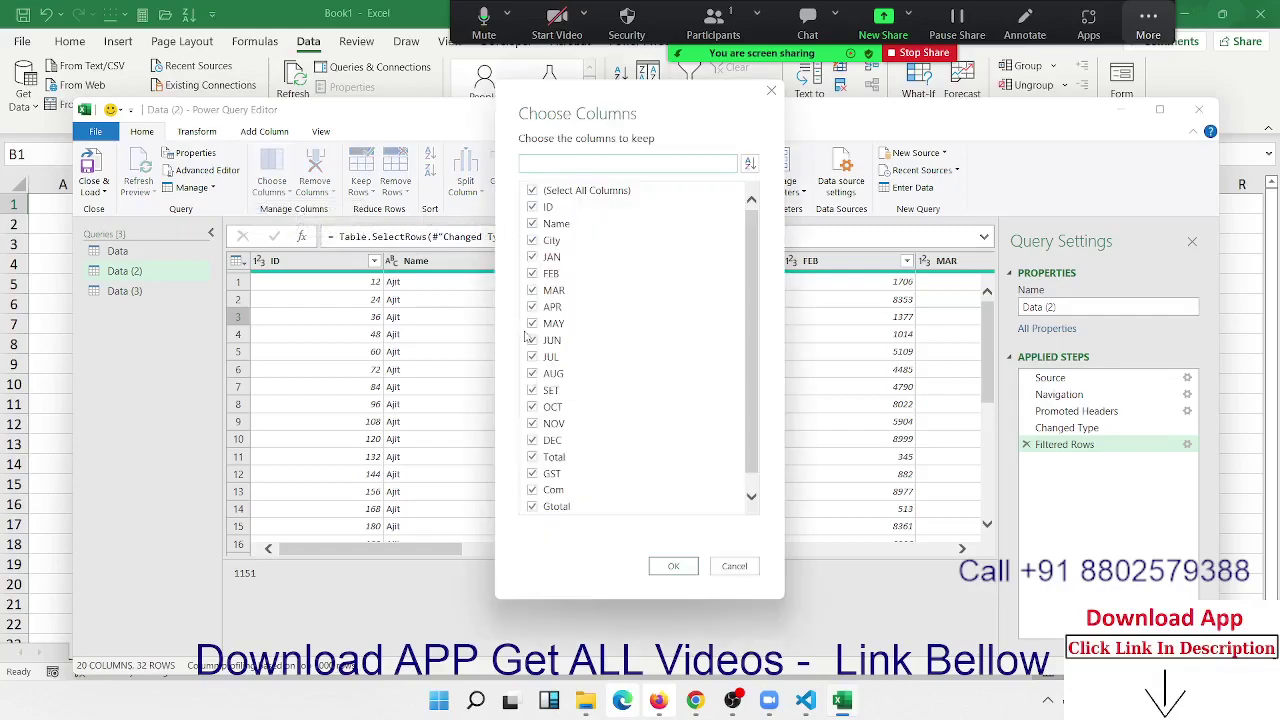
left_click(532, 307)
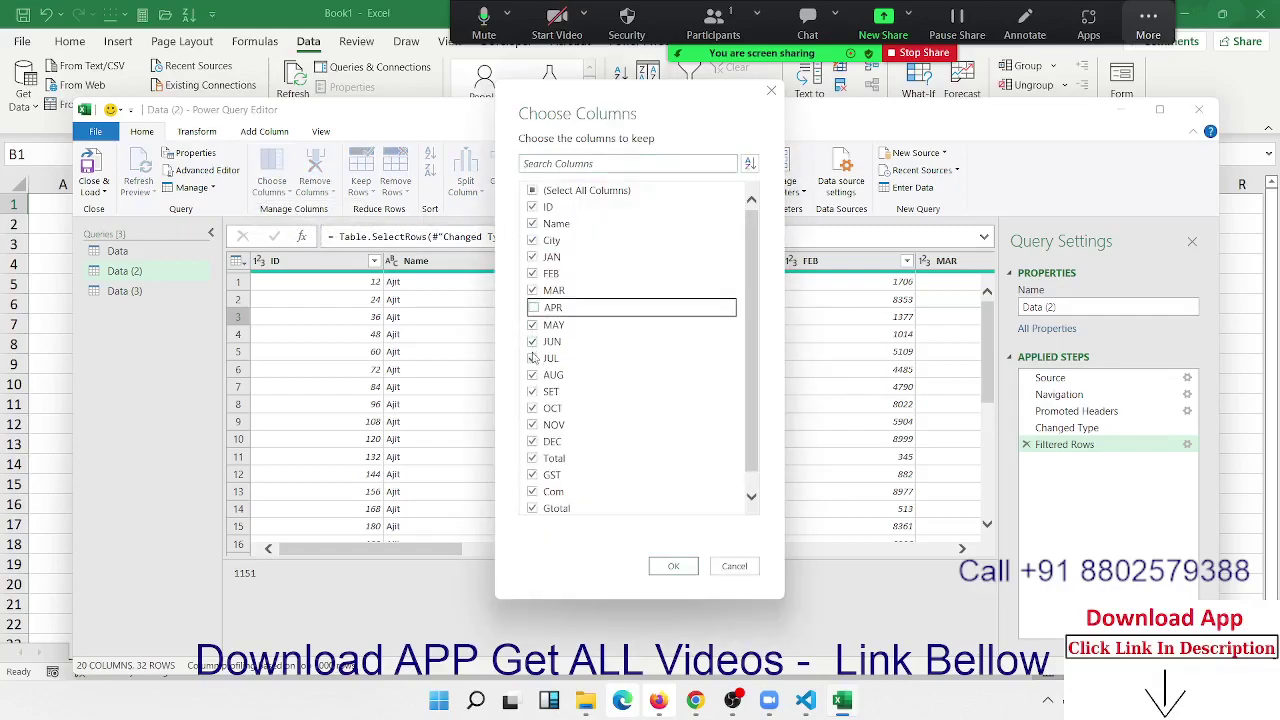
left_click(532, 358)
left_click(532, 408)
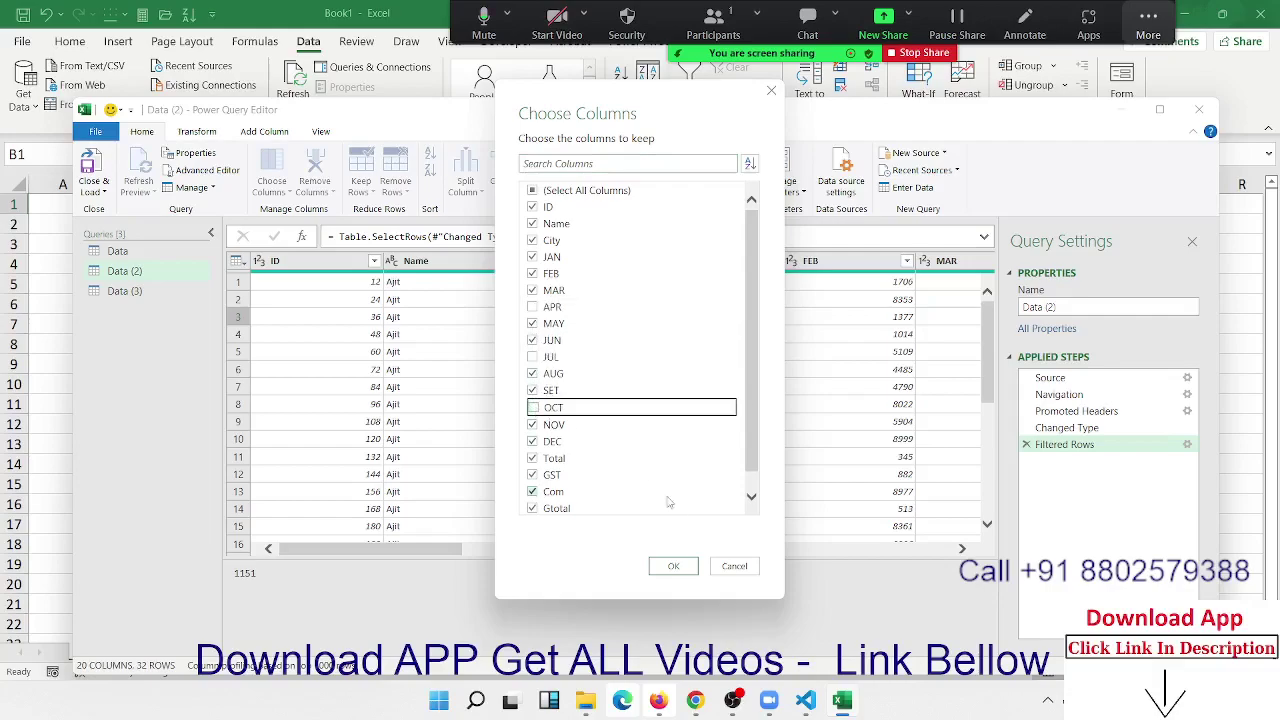
left_click(676, 567)
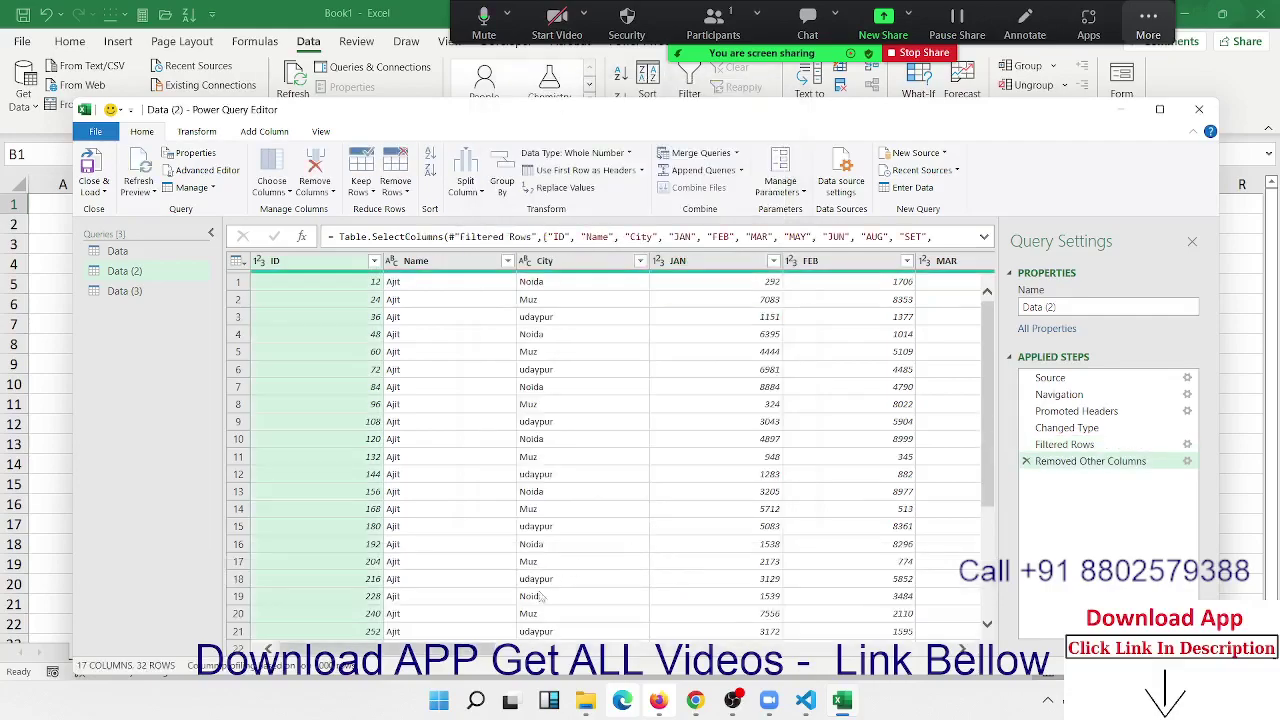
left_click_drag(390, 648, 455, 648)
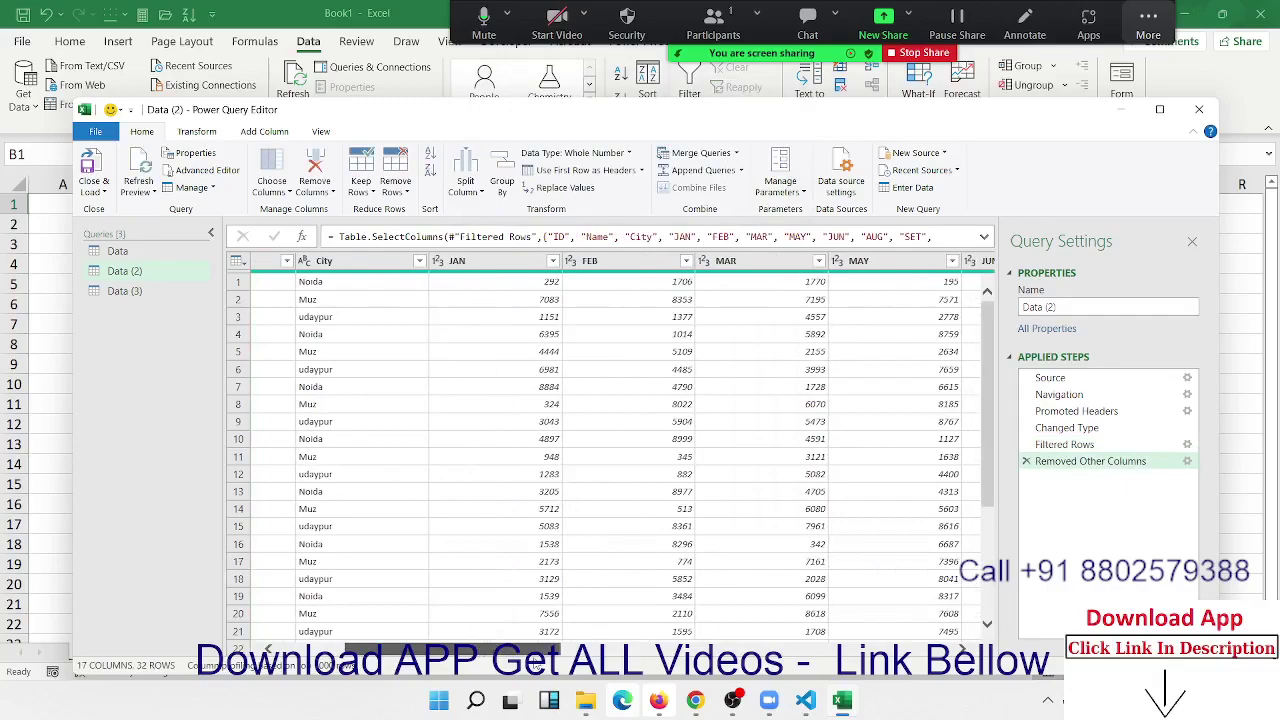
left_click_drag(540, 650, 300, 650)
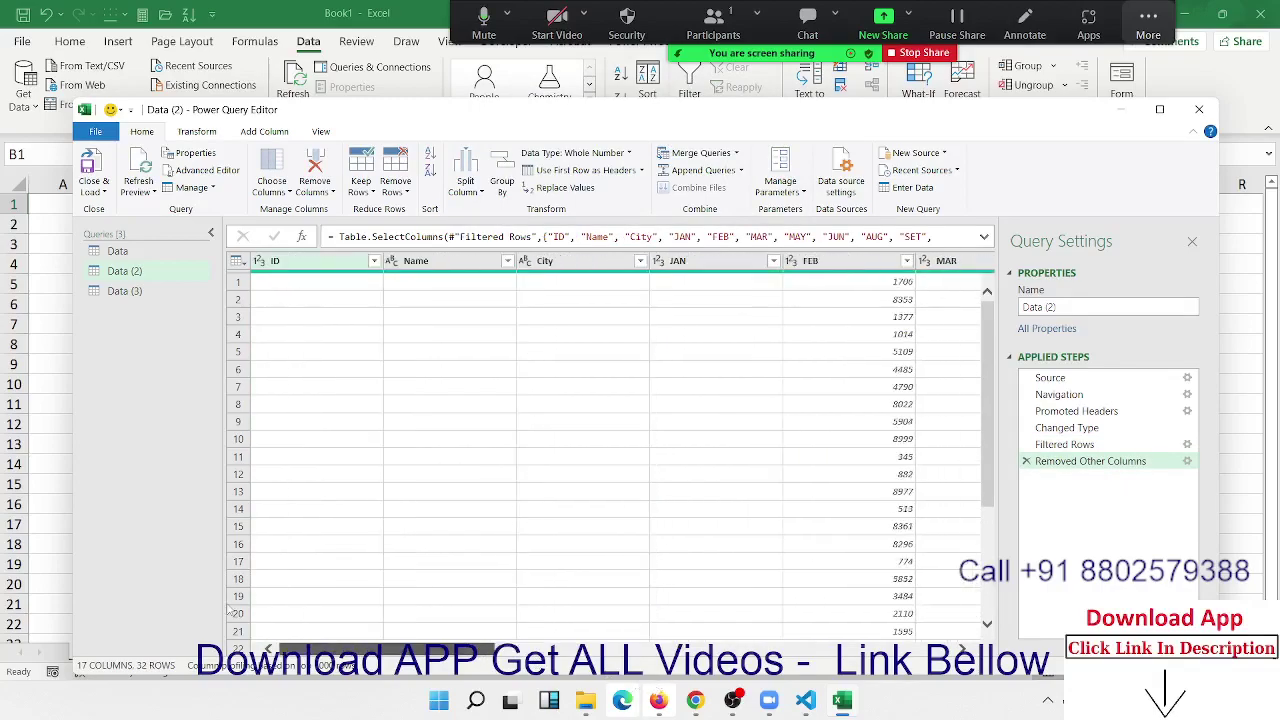
Restore APR and OCT in Choose Columns, leaving only JUL removed
left_click(272, 191)
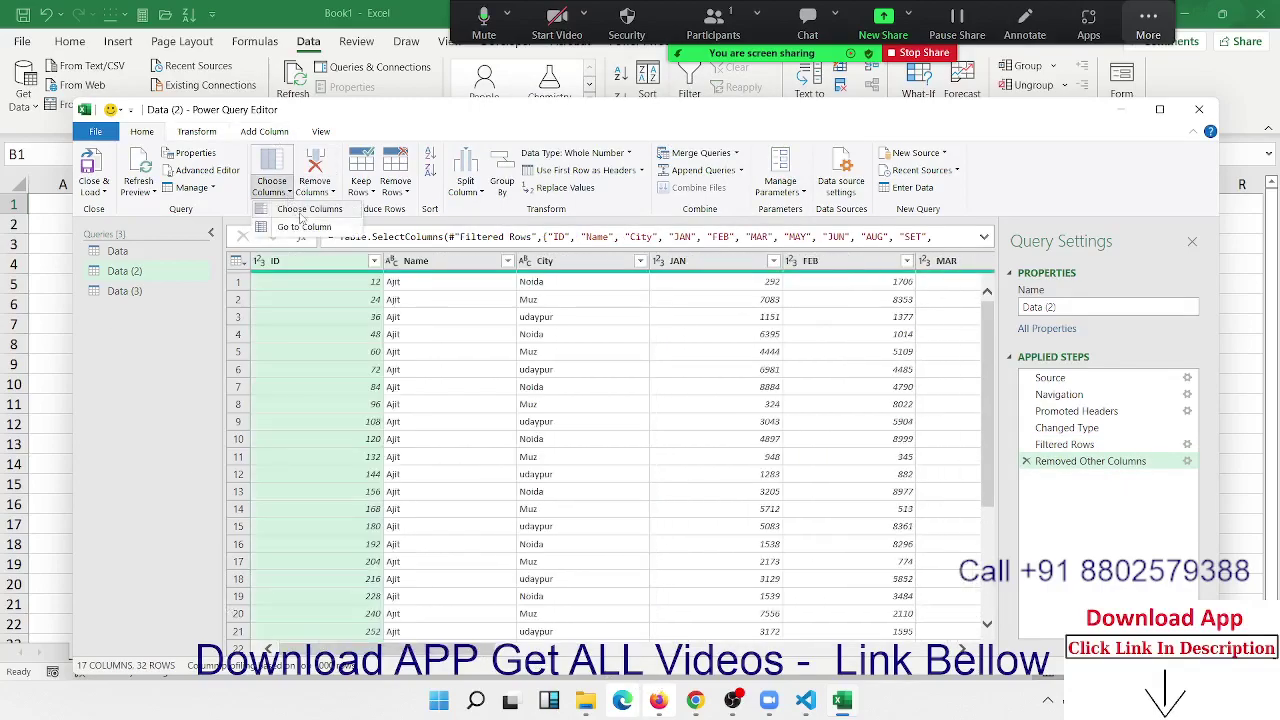
left_click(300, 210)
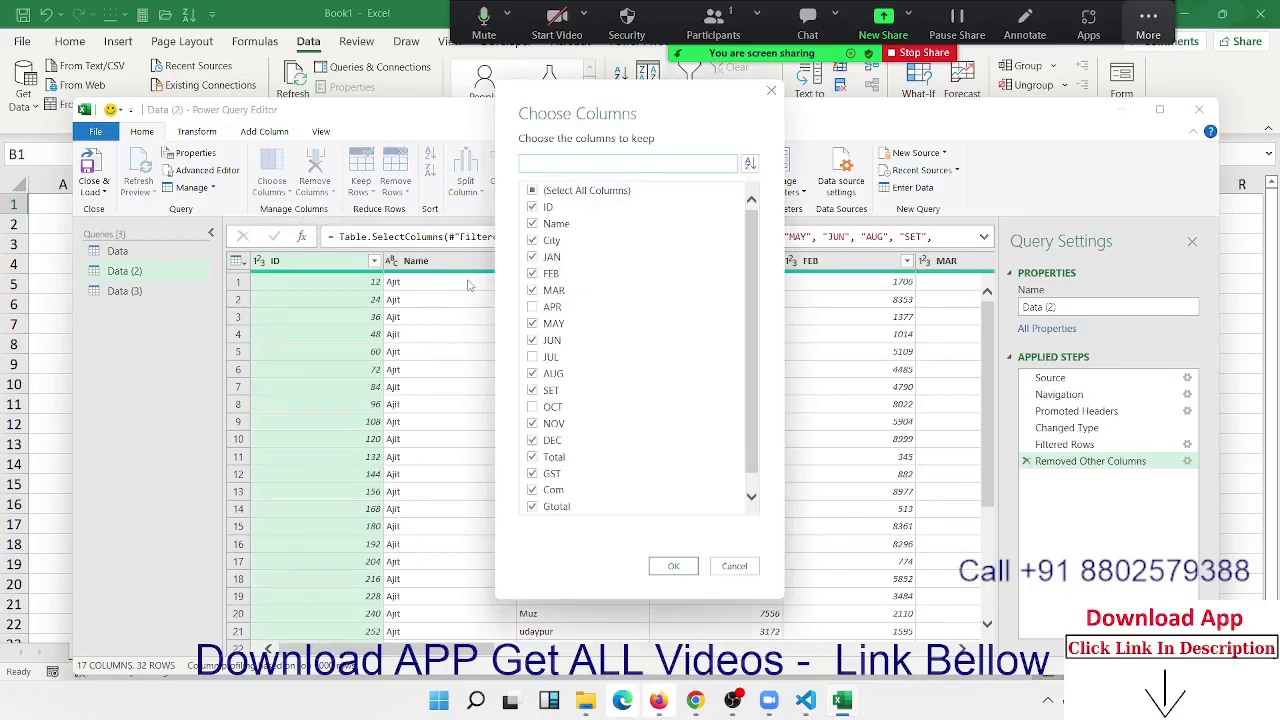
left_click(532, 307)
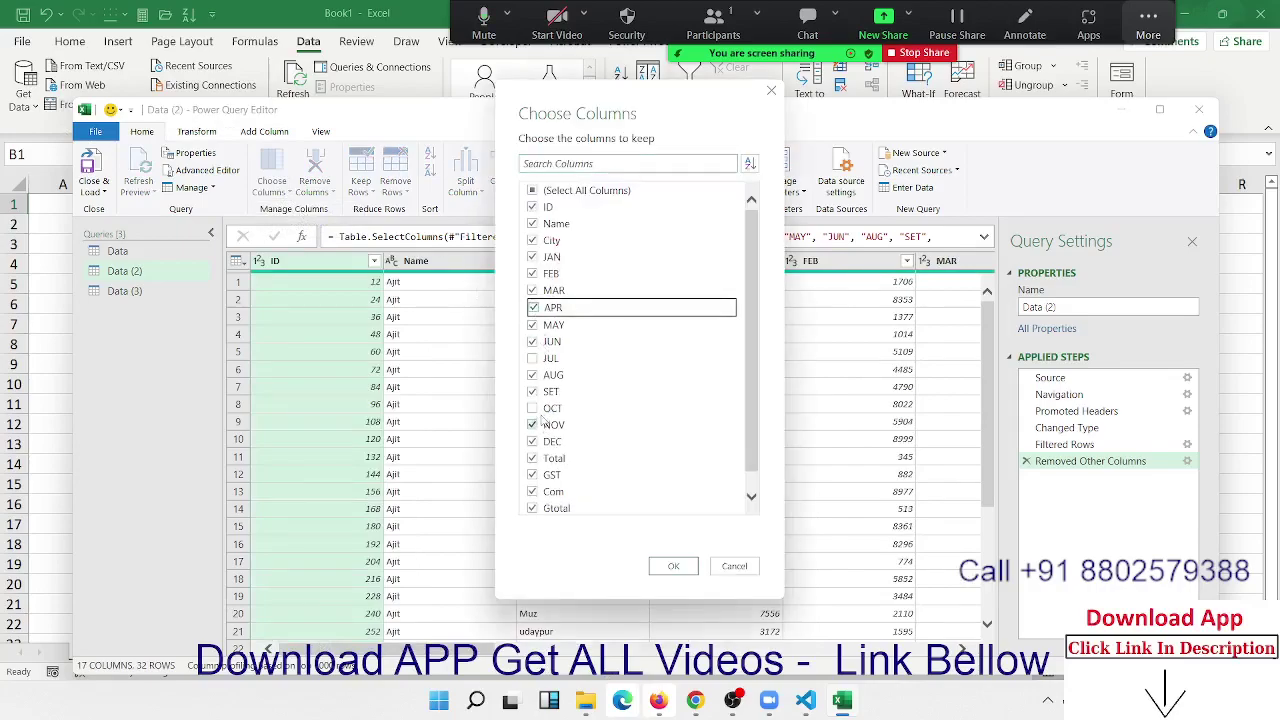
left_click(534, 408)
scroll(565, 412, "down", 1)
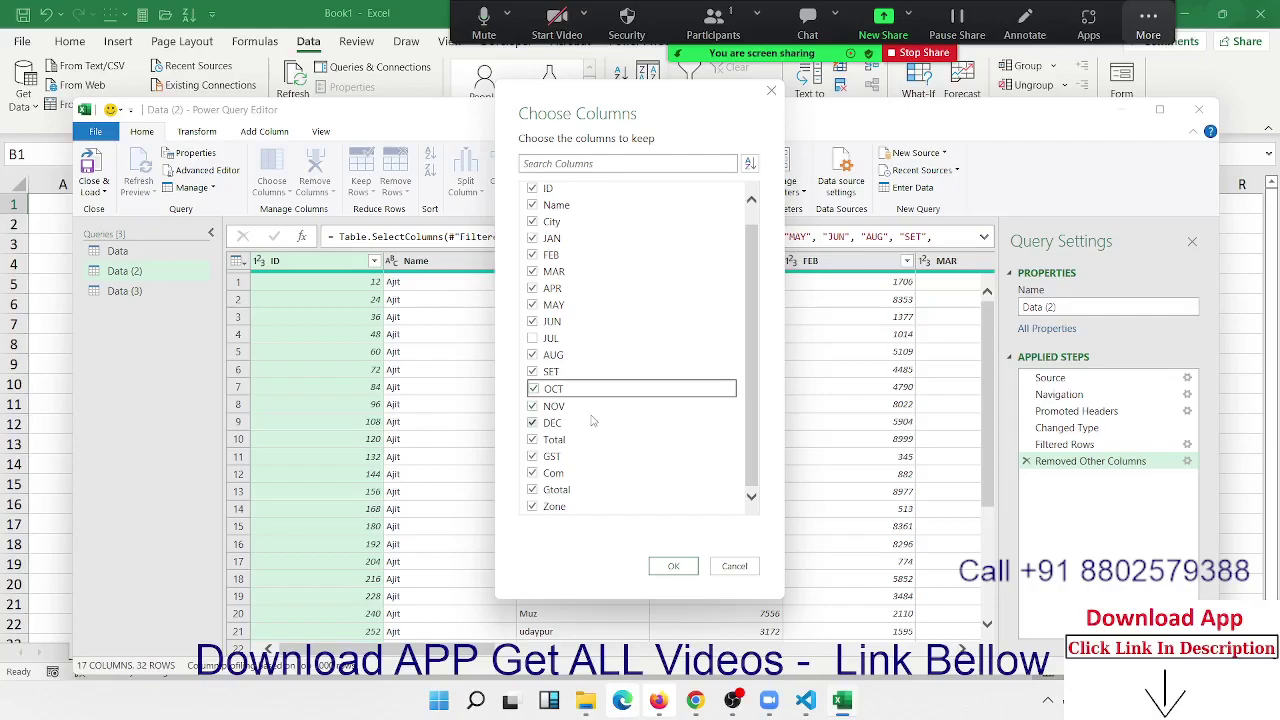
scroll(591, 421, "up", 1)
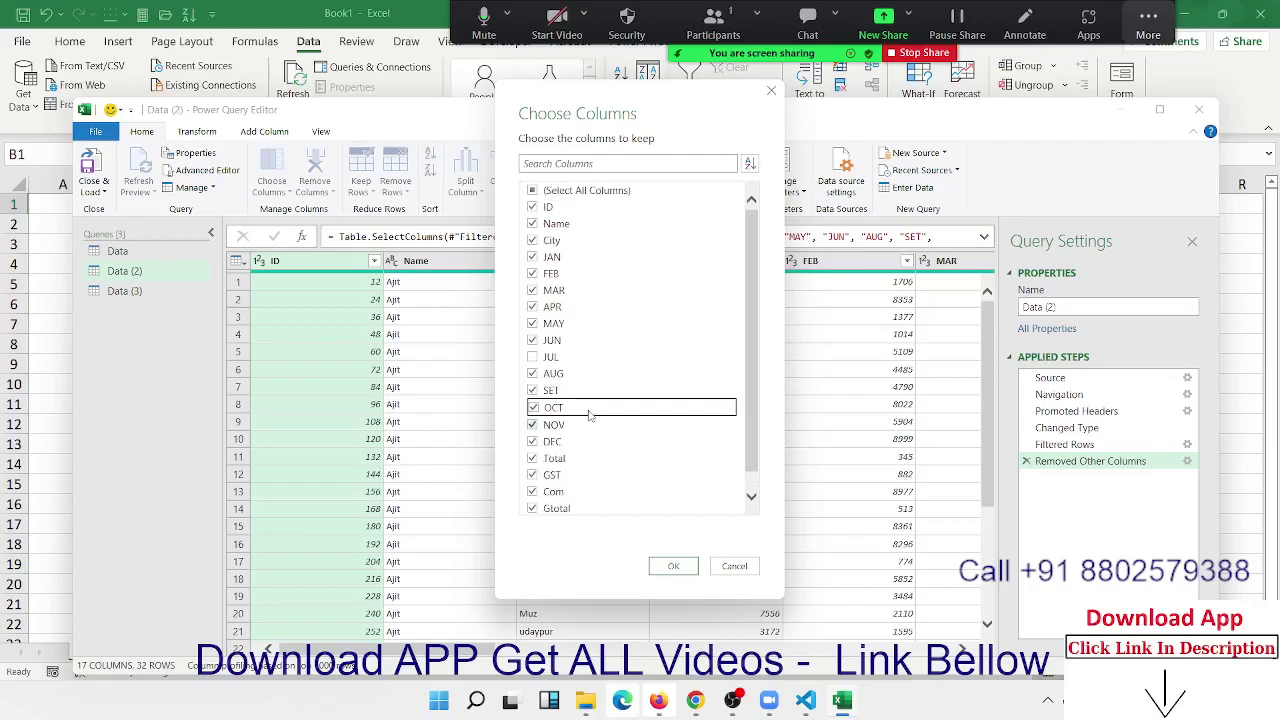
left_click(673, 566)
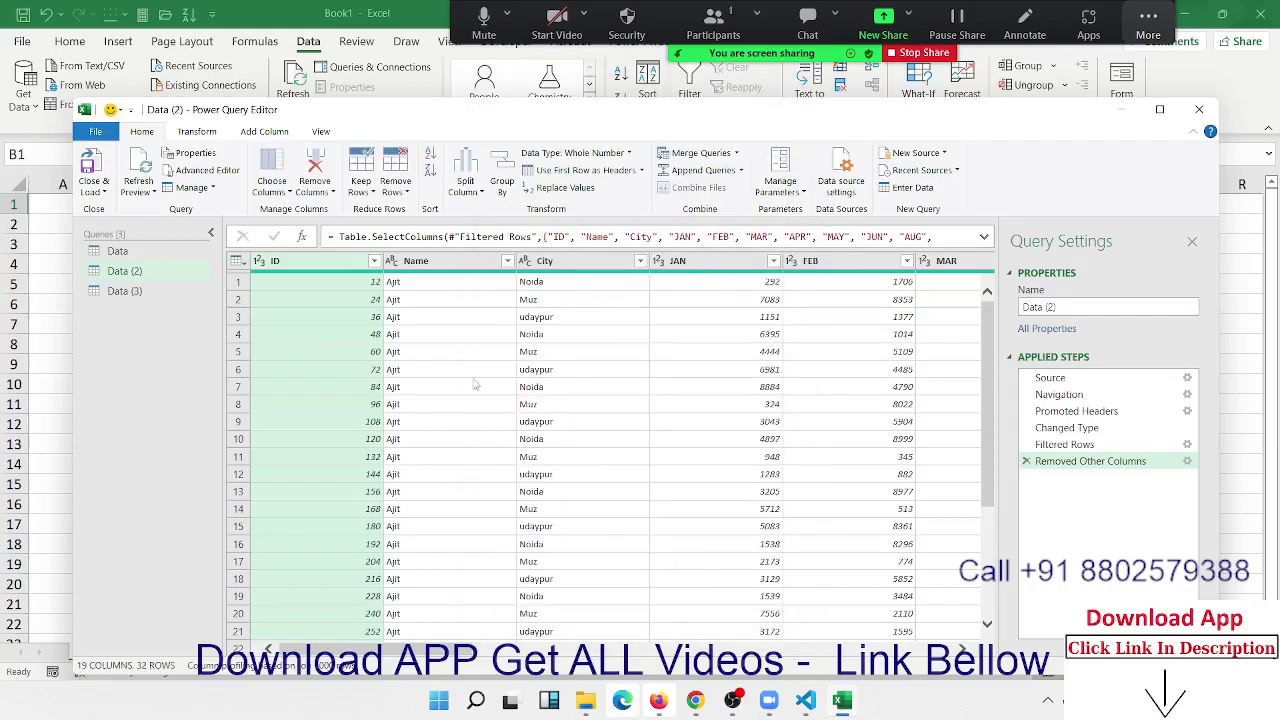
left_click(285, 200)
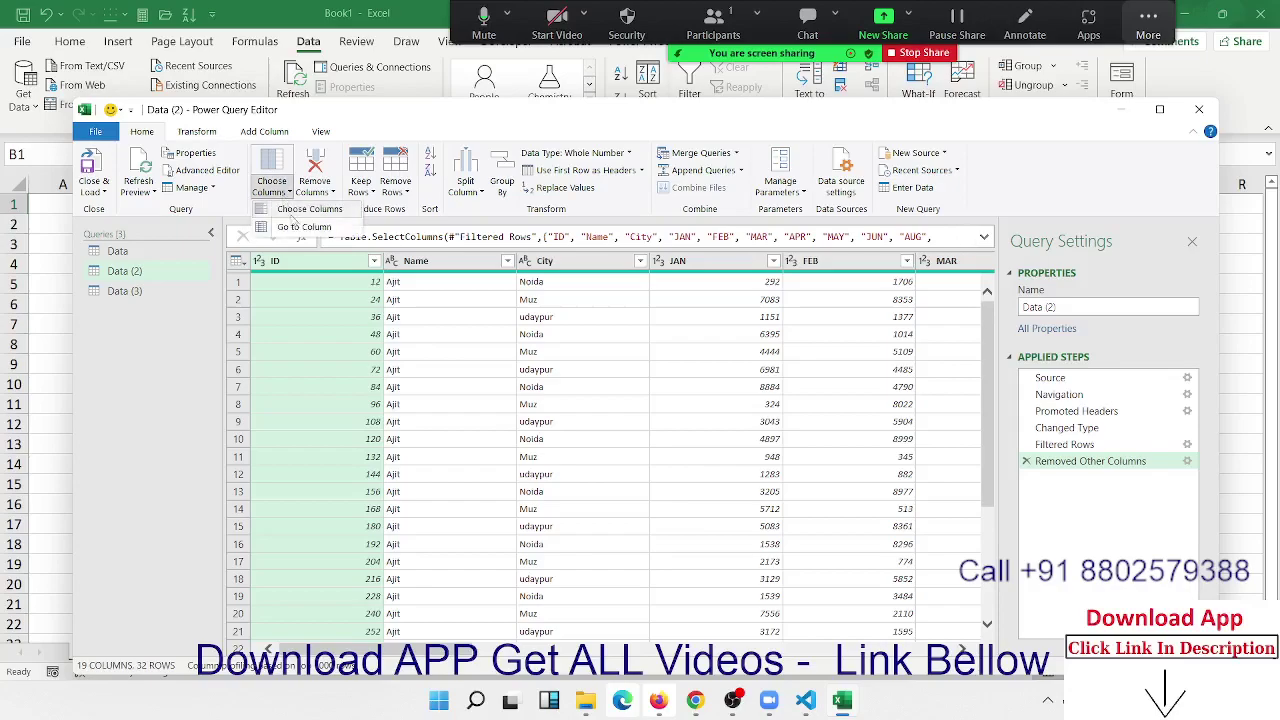
left_click(296, 228)
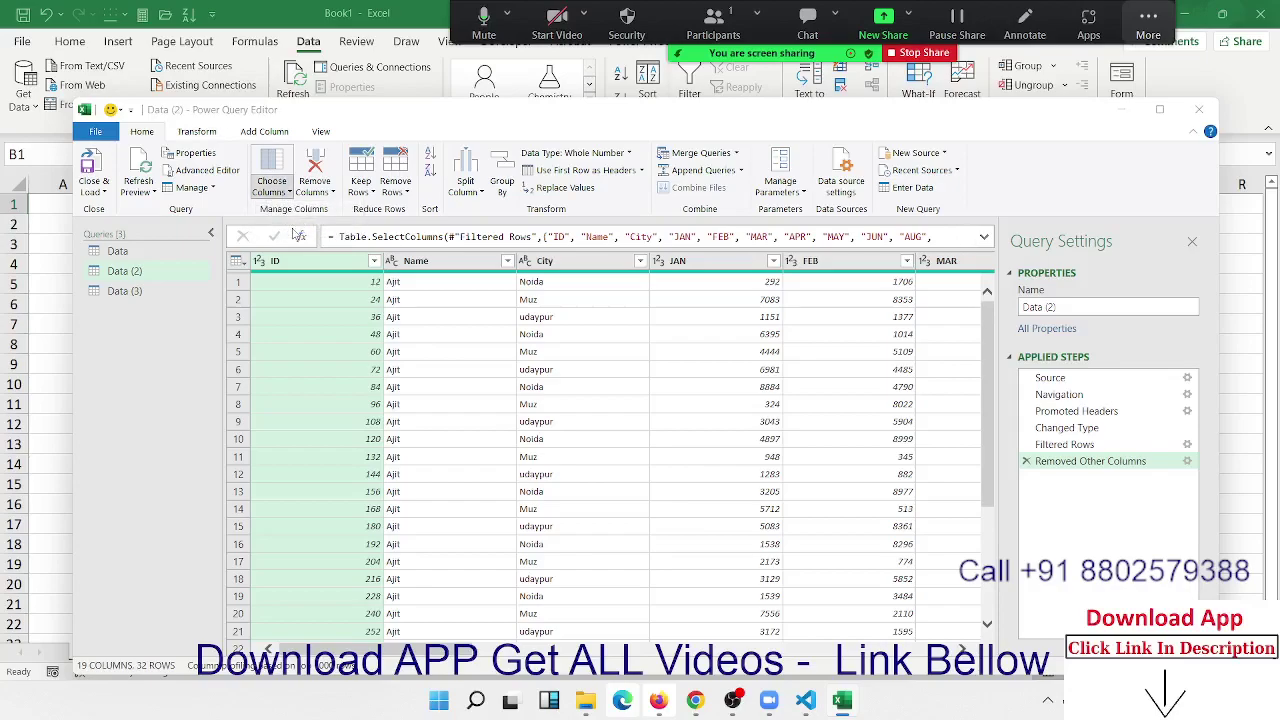
Jump to the MAR column with Go to Column
left_click(536, 180)
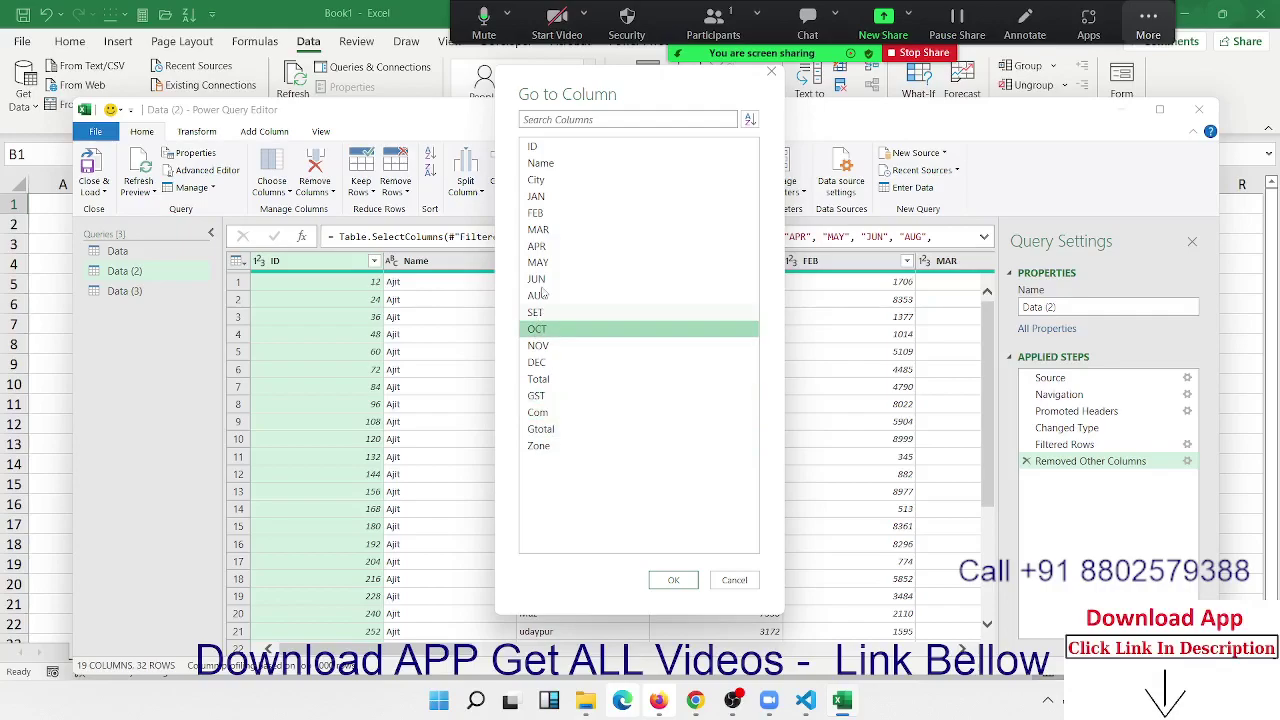
left_click(673, 580)
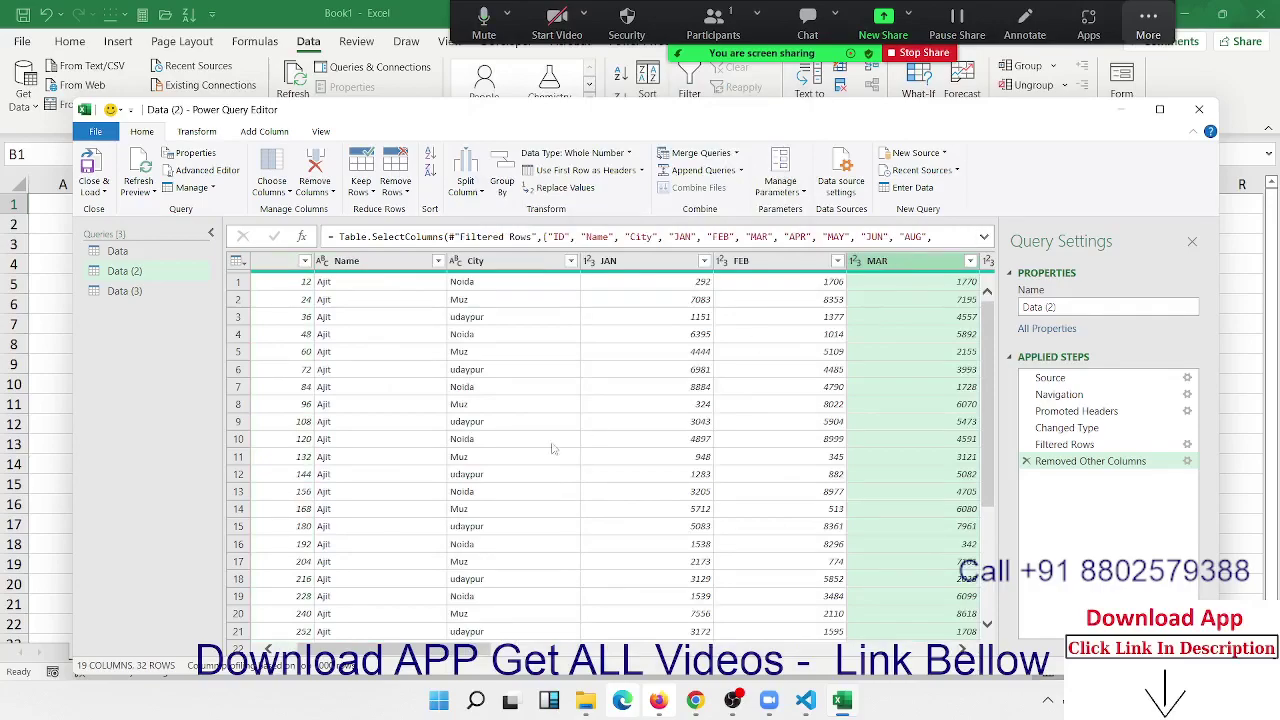
mouse_move(421, 657)
left_mouse_down()
mouse_move(708, 656)
mouse_move(891, 679)
mouse_move(306, 643)
left_mouse_up()
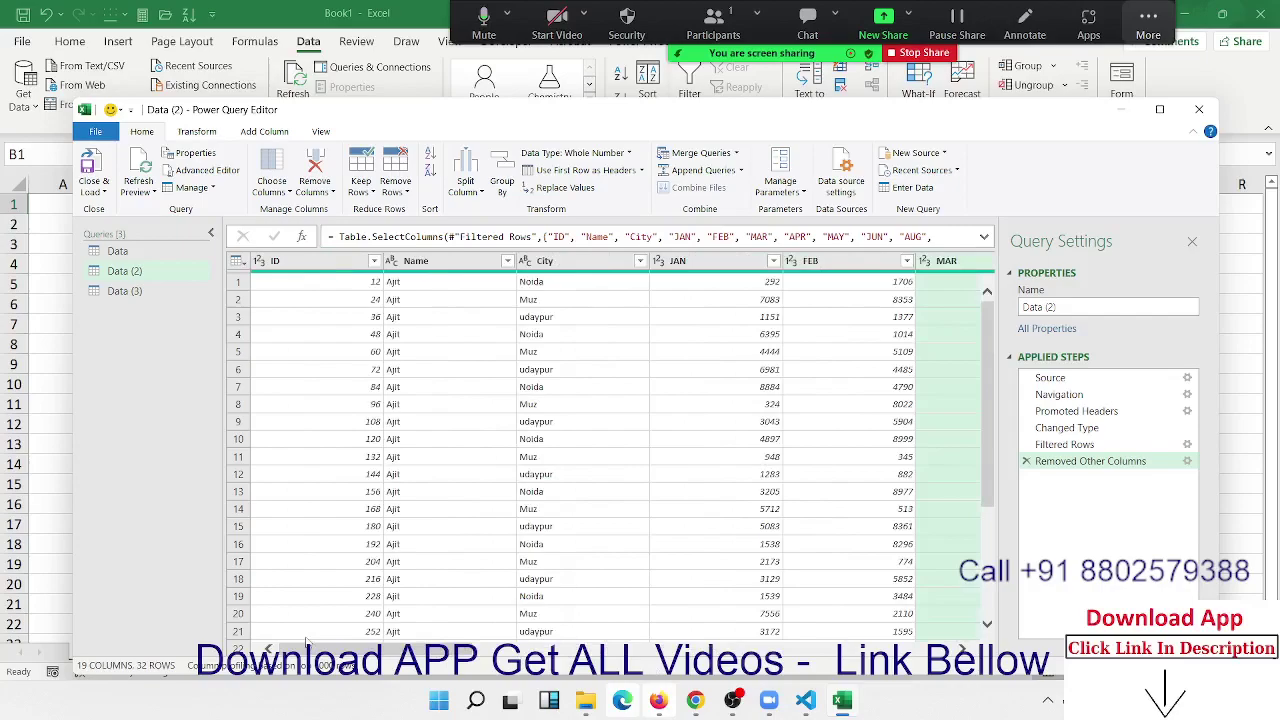
left_click_drag(370, 650, 855, 679)
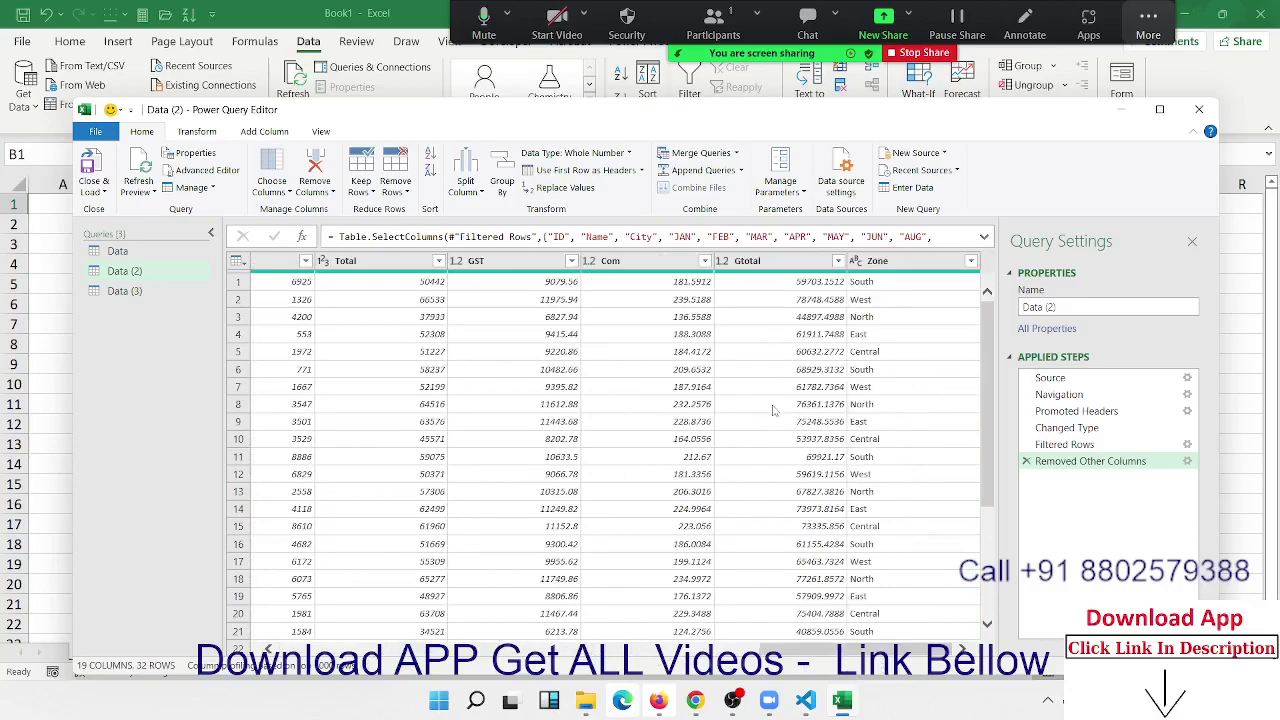
Jump to the OCT column with Go to Column and select it
left_click(291, 197)
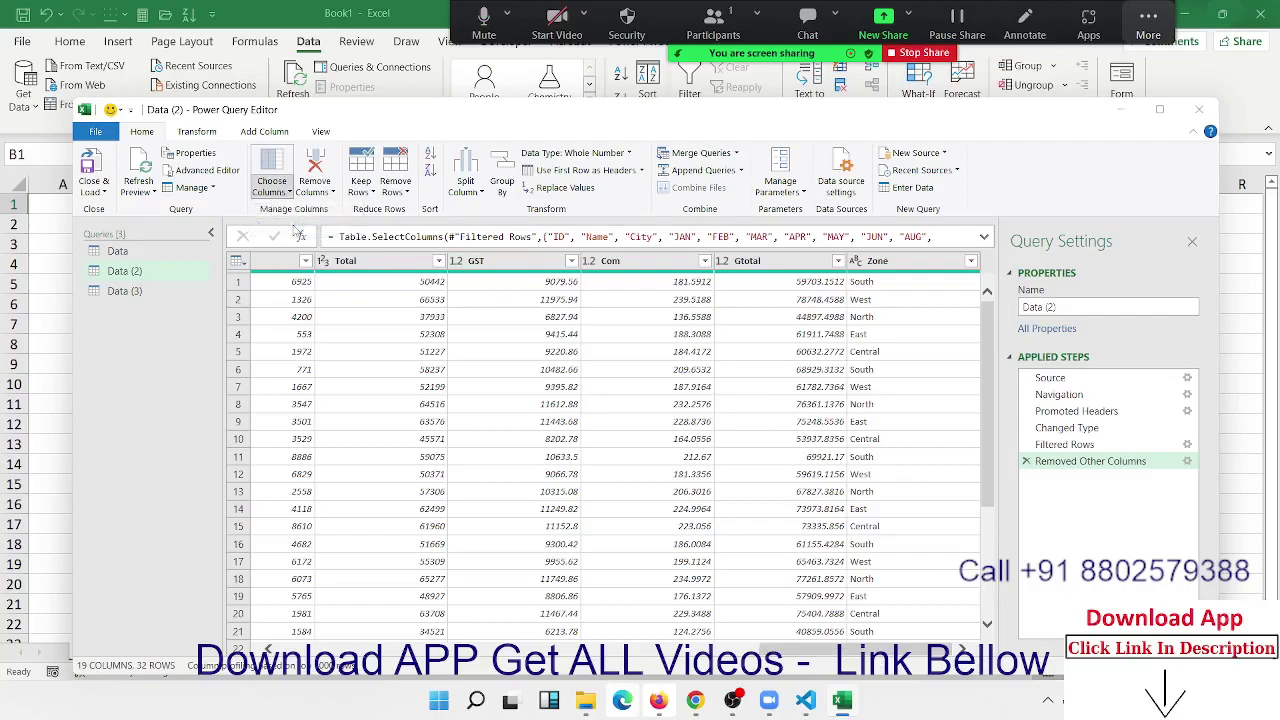
left_click(295, 227)
left_click(545, 297)
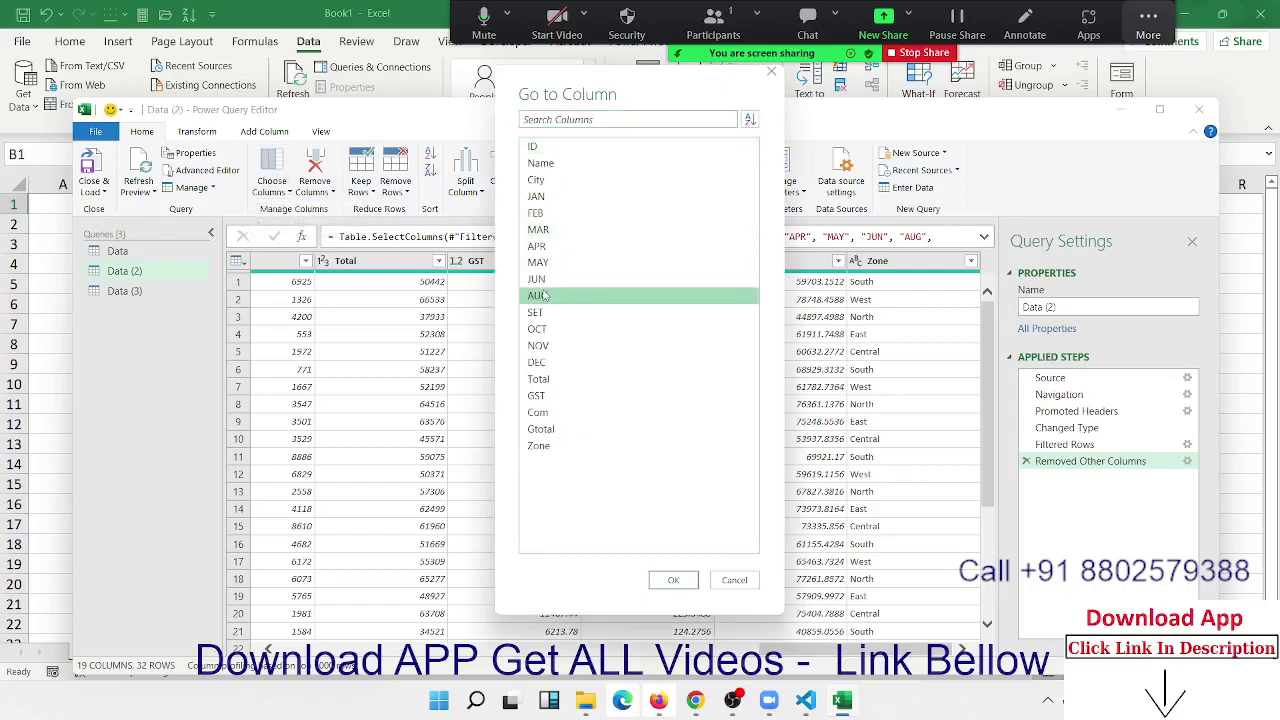
left_click(542, 312)
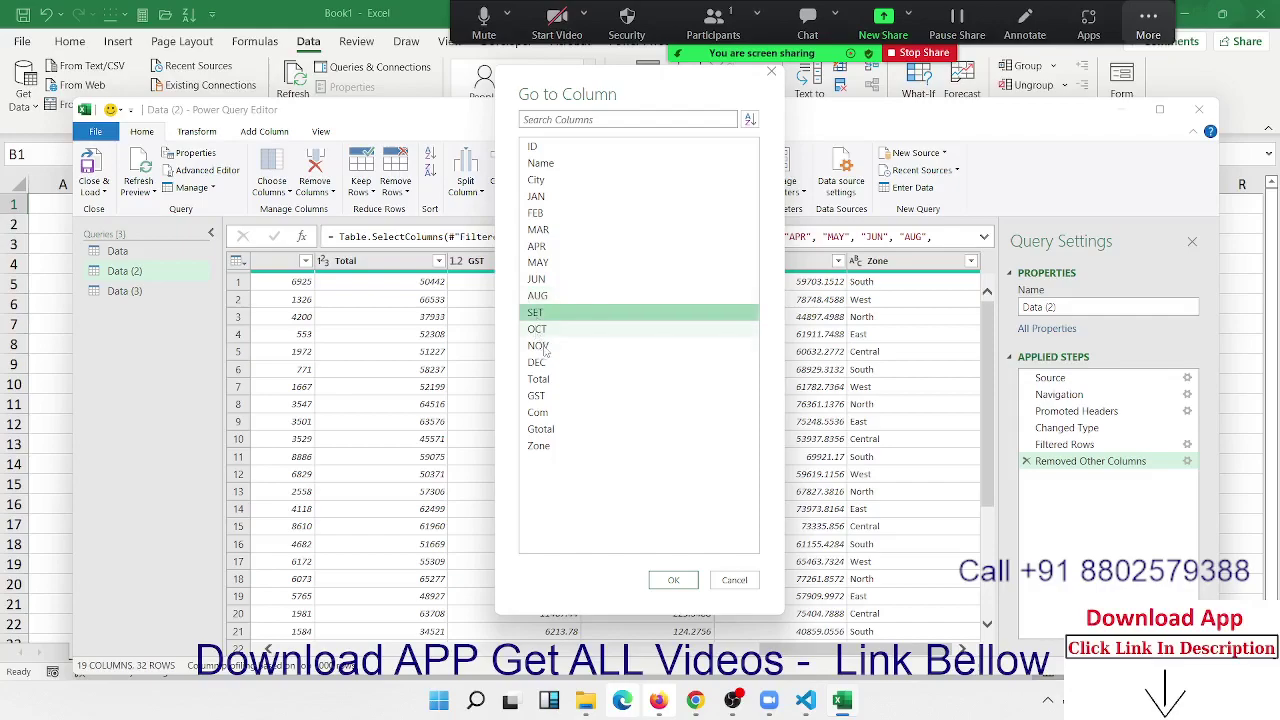
left_click(552, 368)
left_click(556, 330)
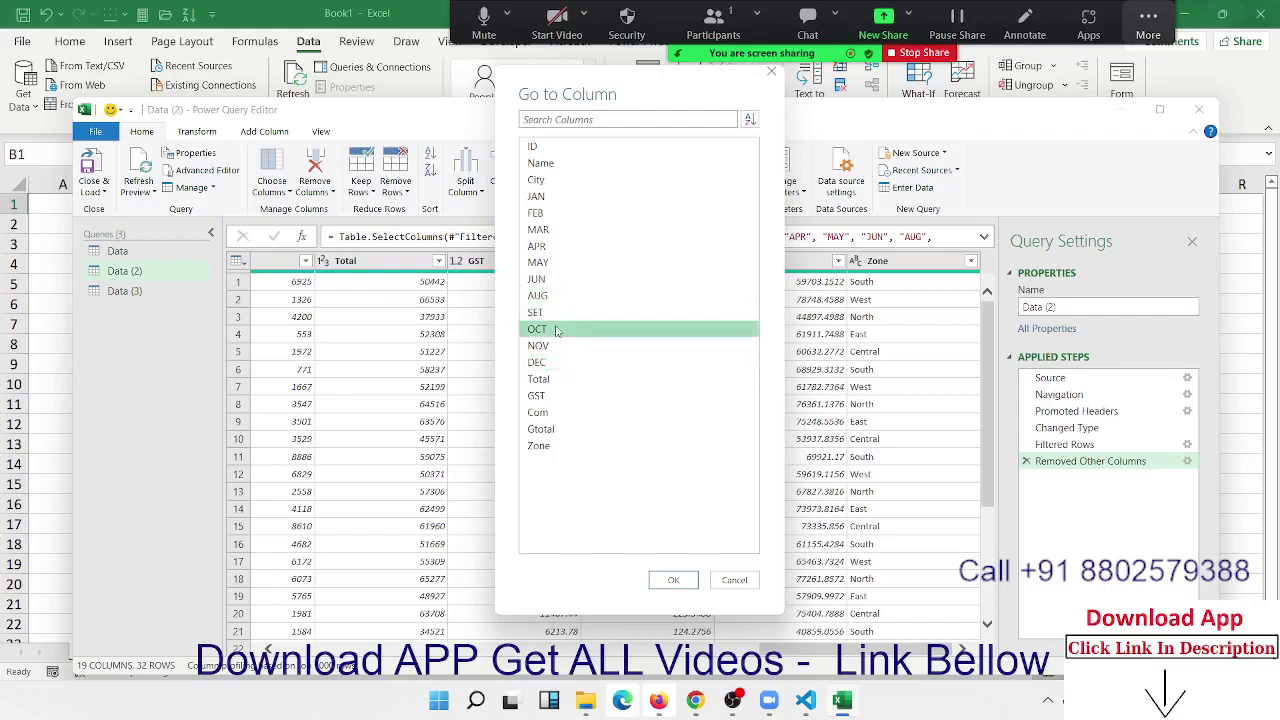
left_click(585, 118)
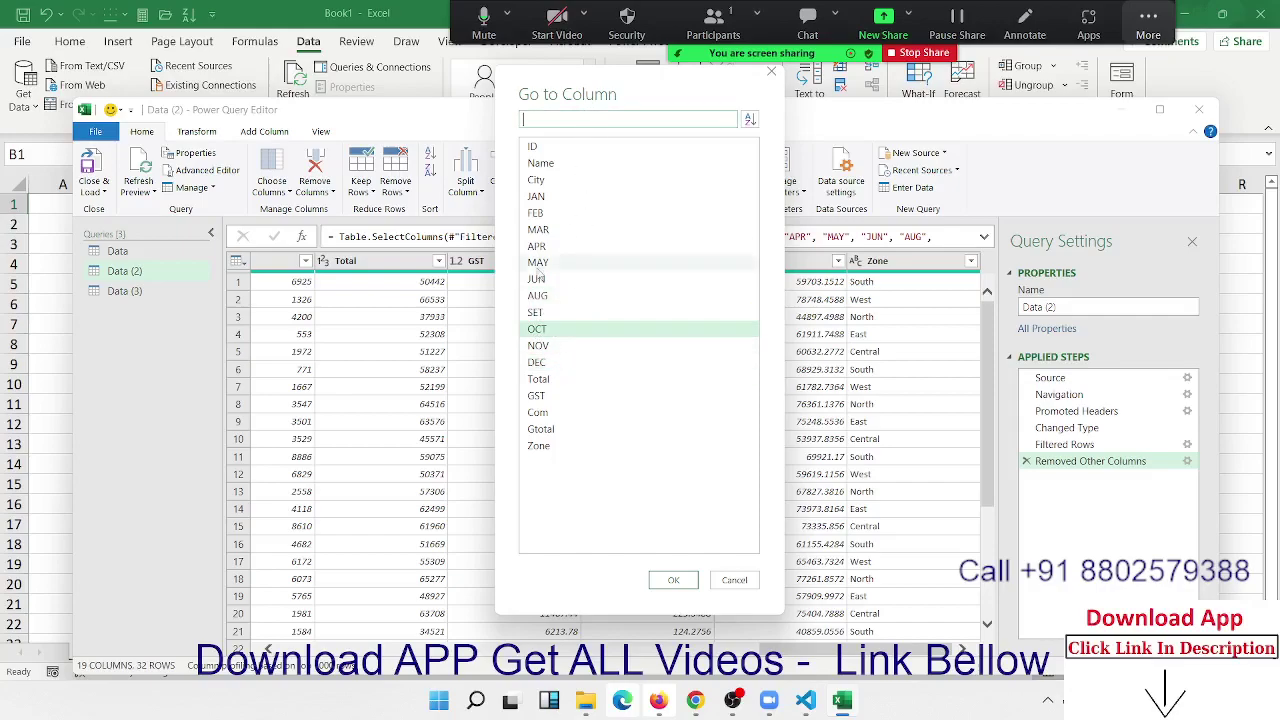
left_click(556, 330)
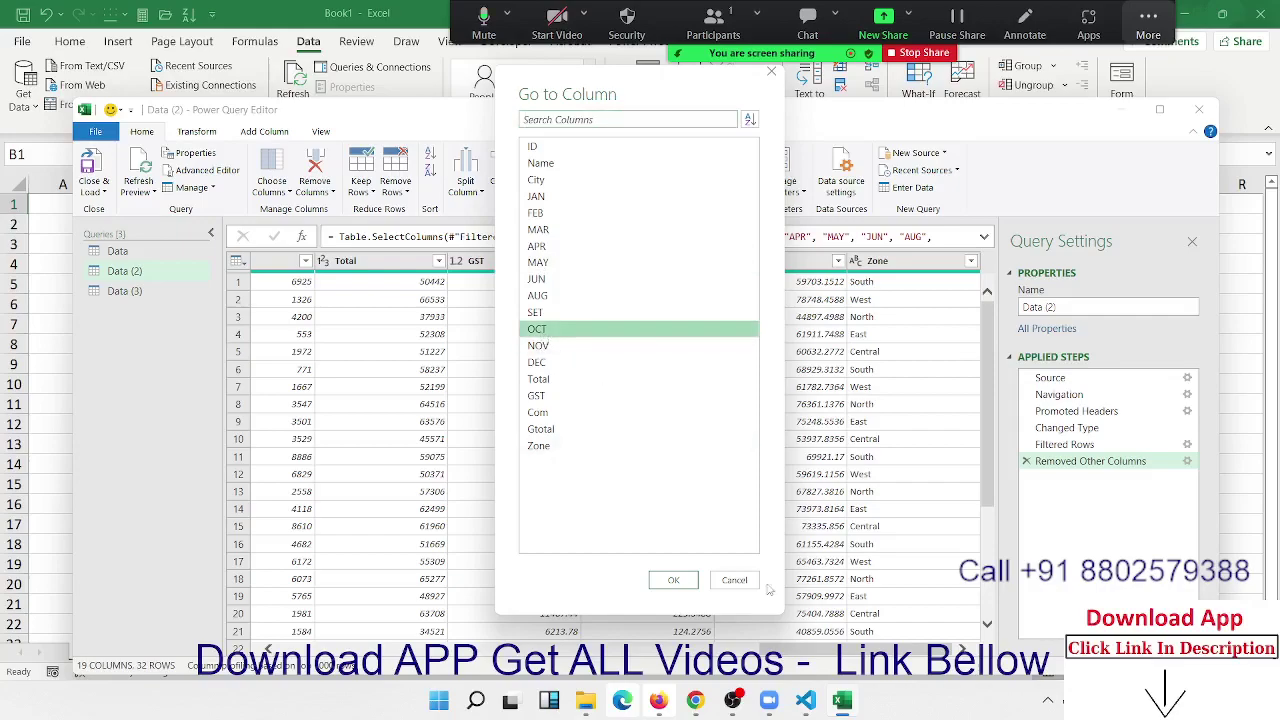
left_click(668, 582)
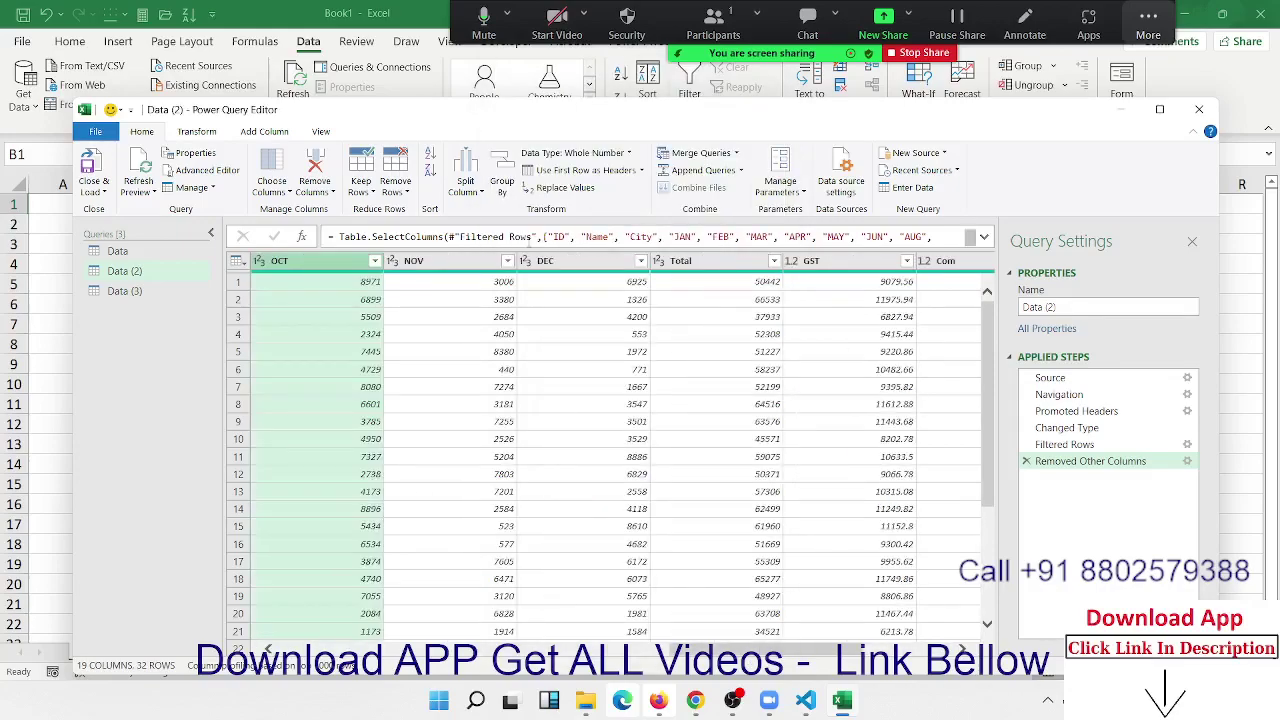
left_click(294, 262)
Dismiss the Choose Columns options and select the NOV value in row 14
left_click(273, 190)
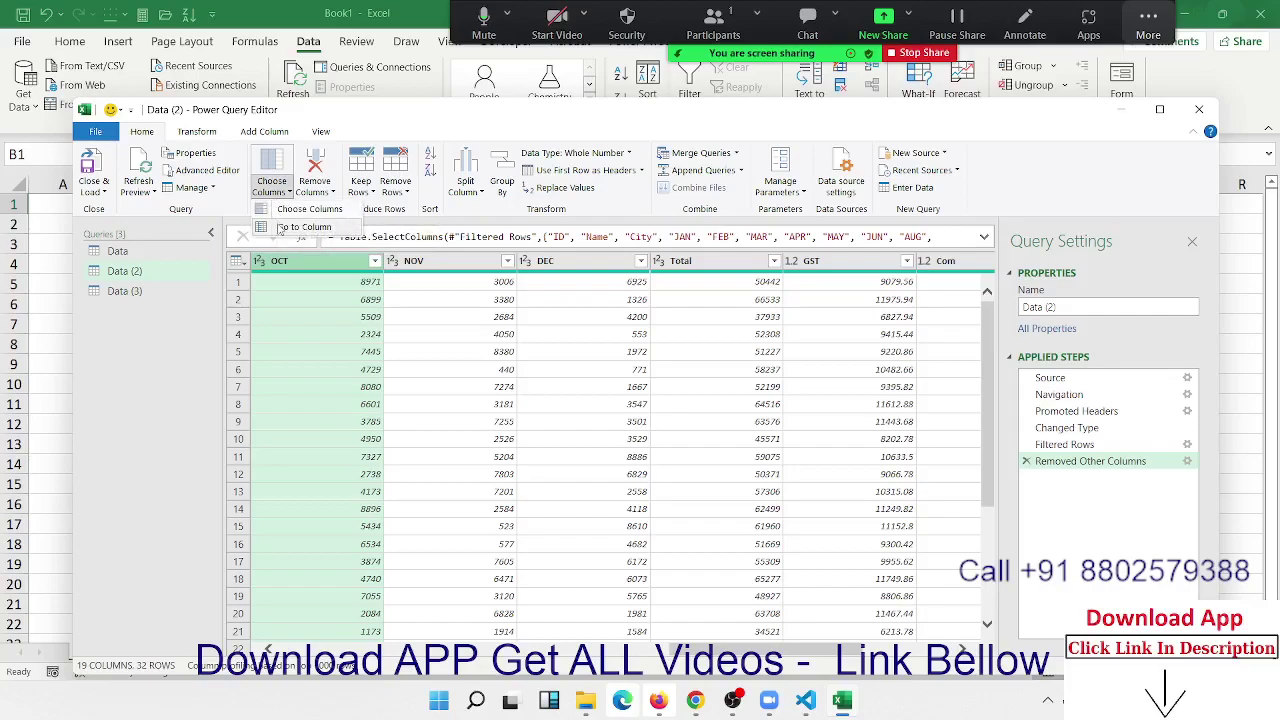
key("Escape")
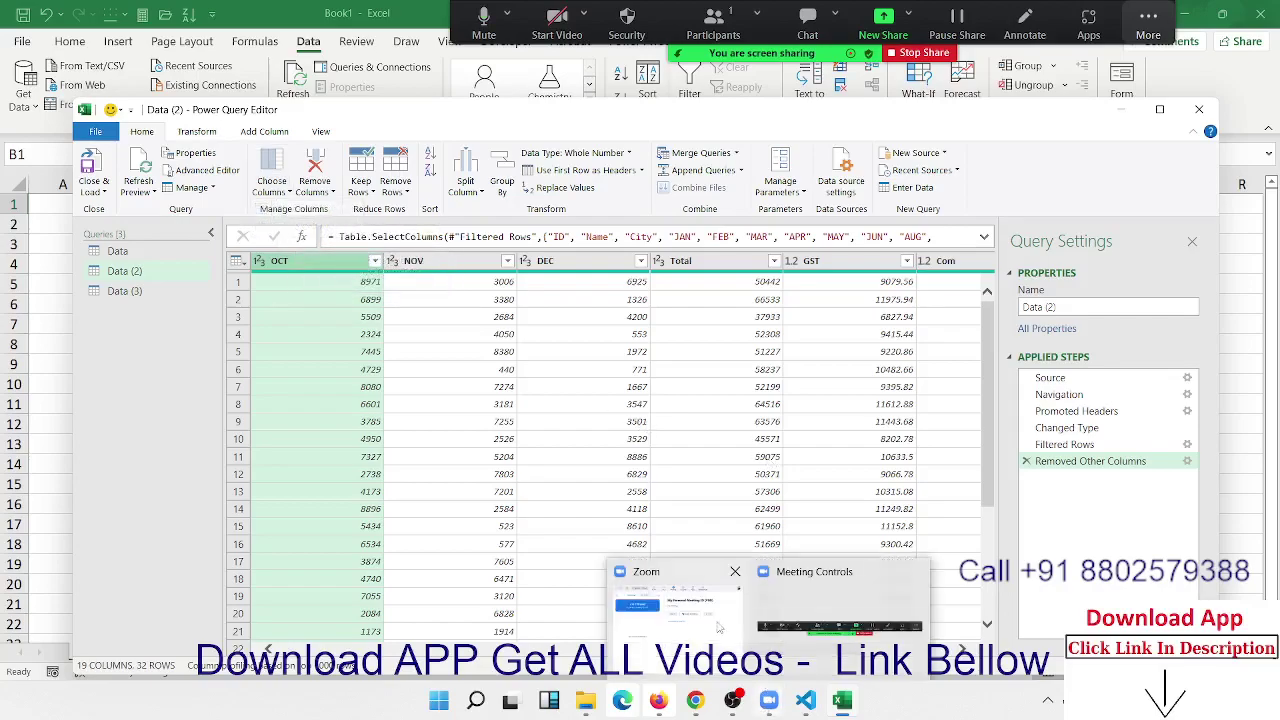
left_click(410, 516)
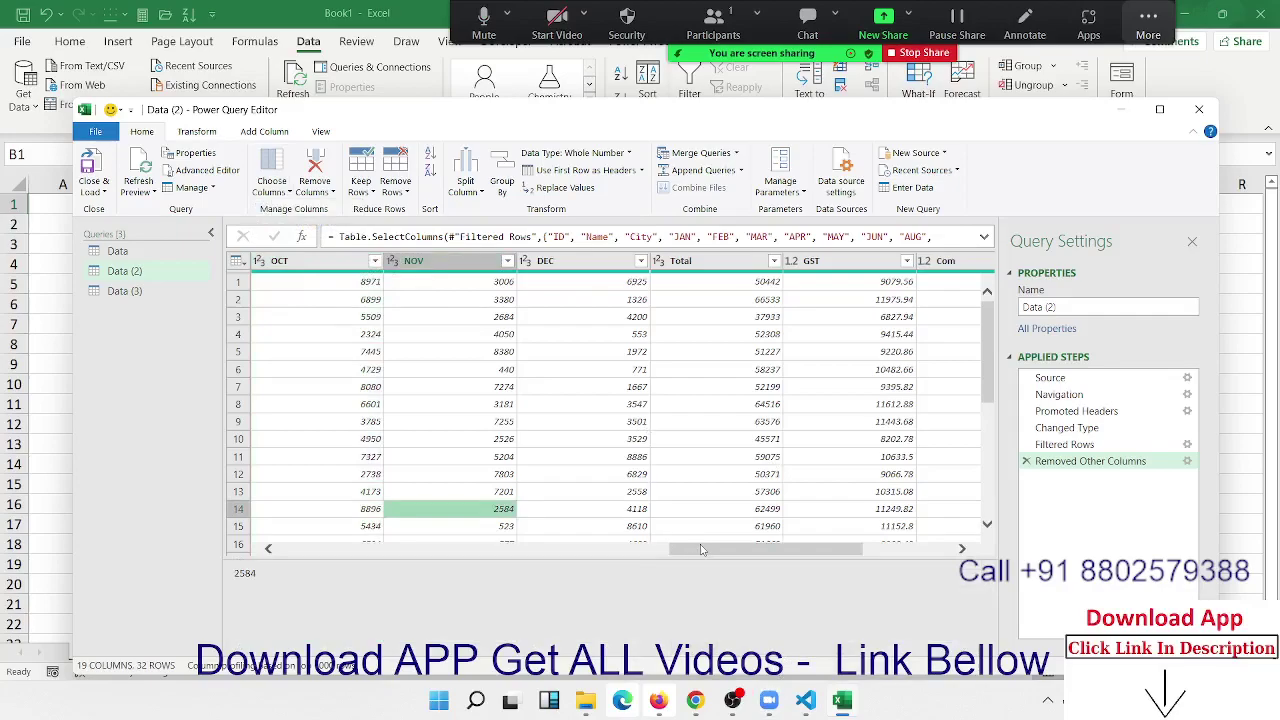
left_click_drag(700, 548, 290, 545)
Remove every column except City with Remove Other Columns
left_click(392, 406)
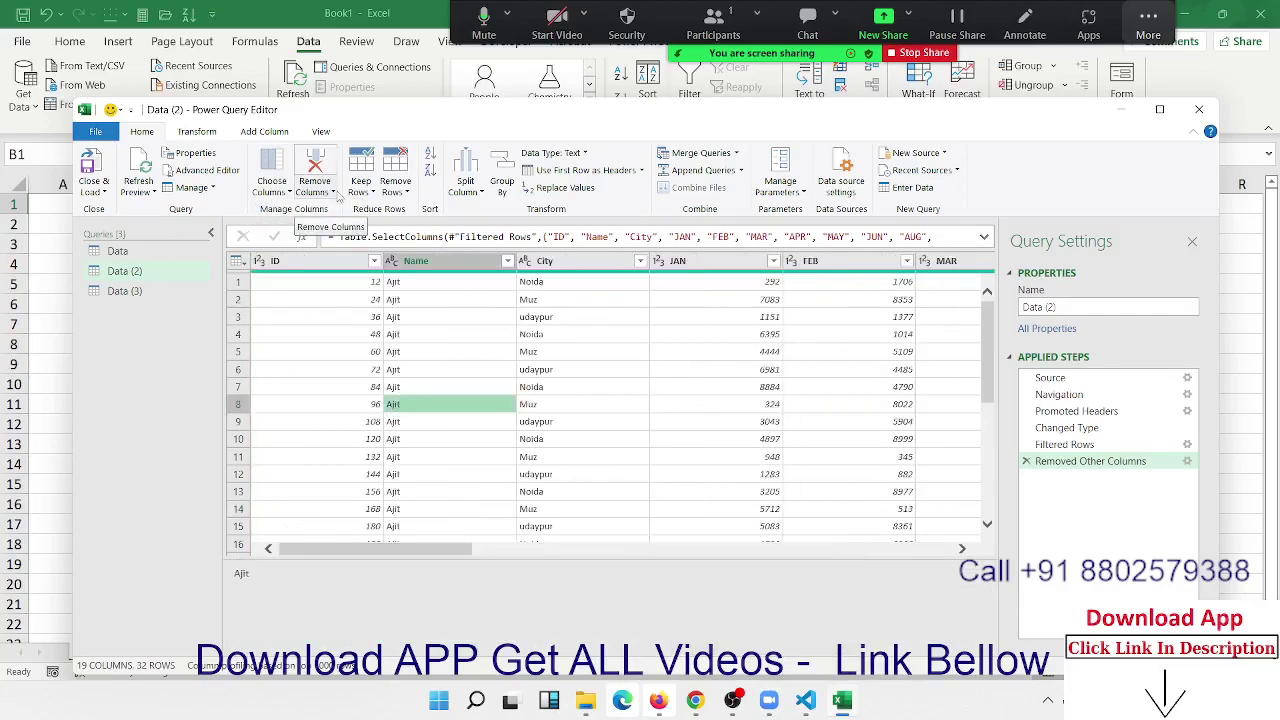
left_click(334, 193)
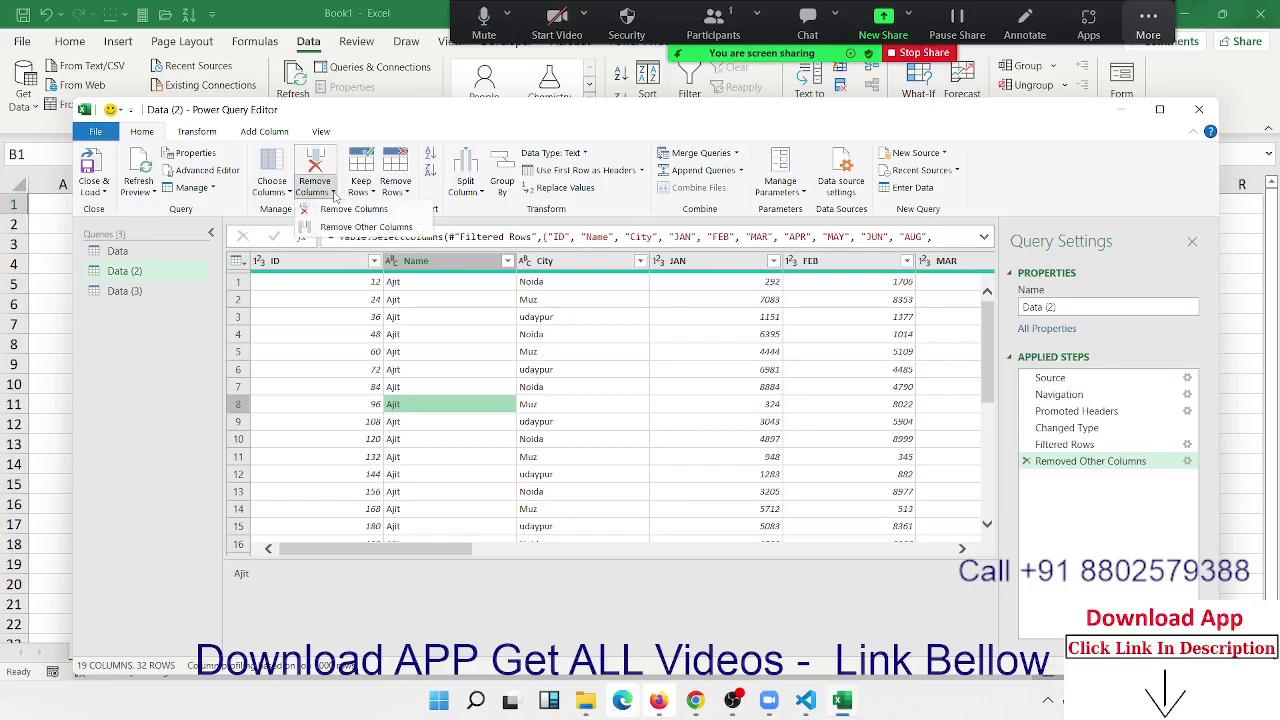
left_click(548, 265)
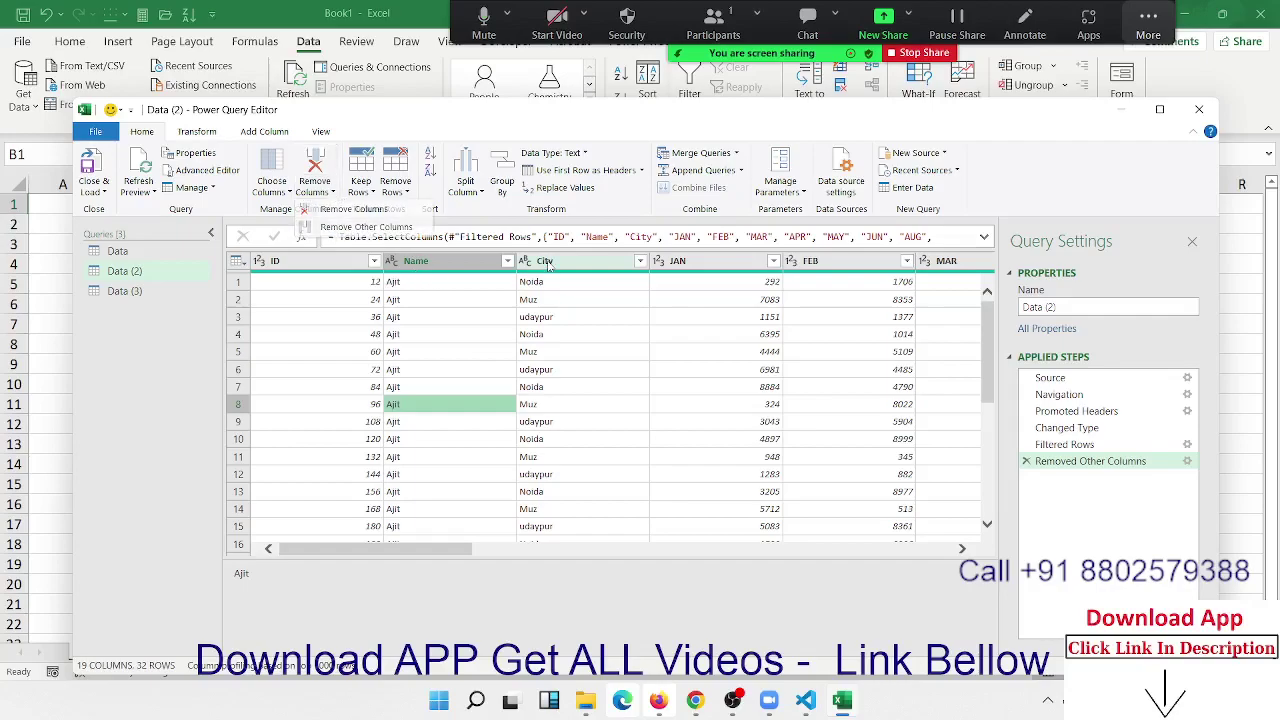
right_click(548, 265)
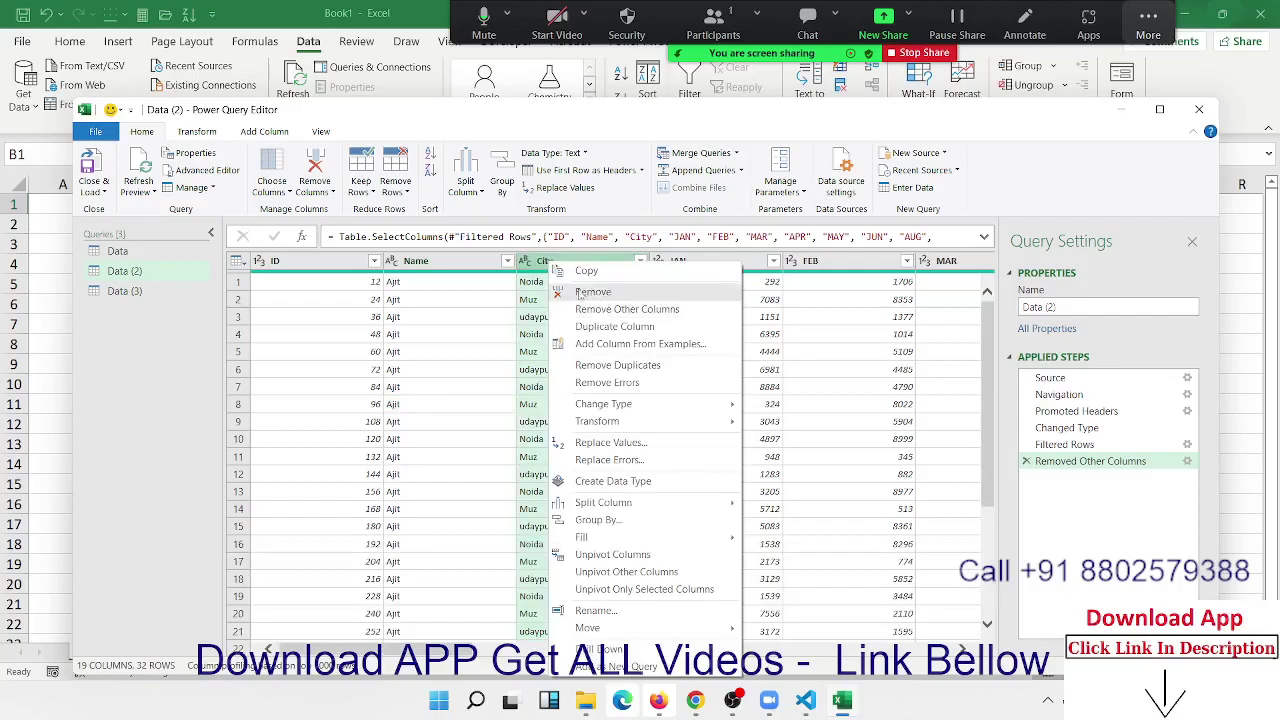
left_click(331, 193)
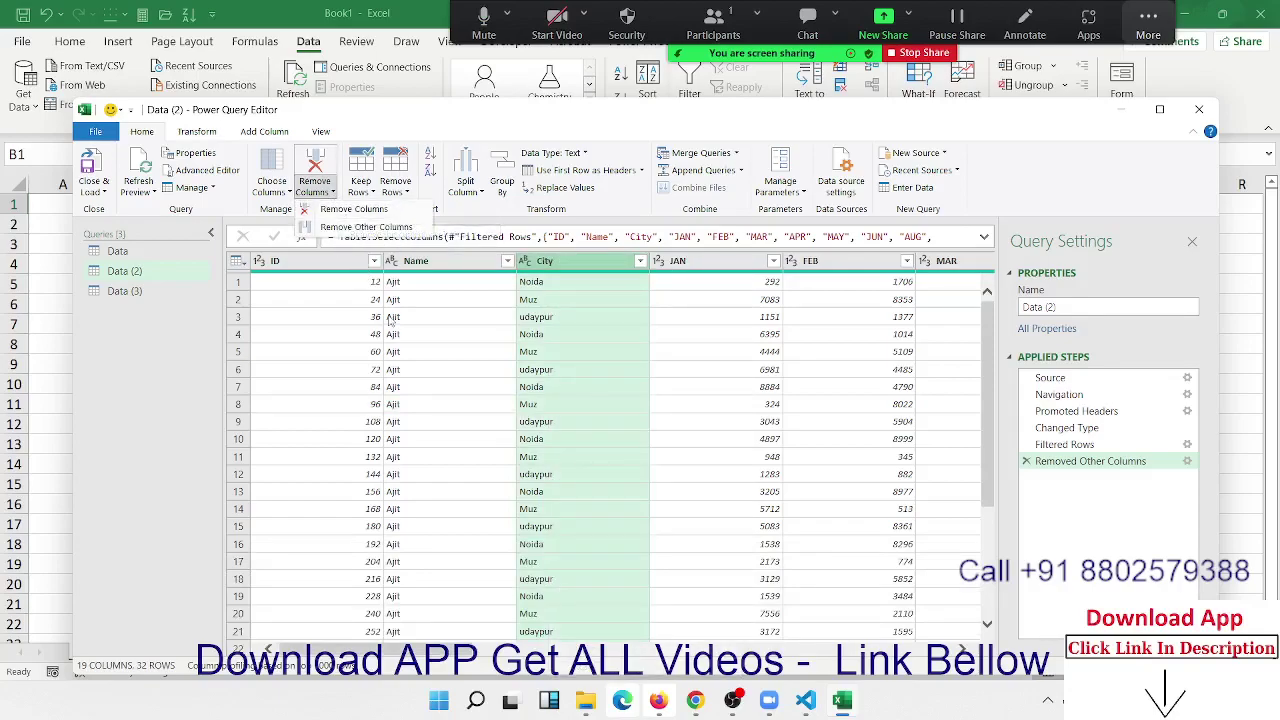
left_click(368, 228)
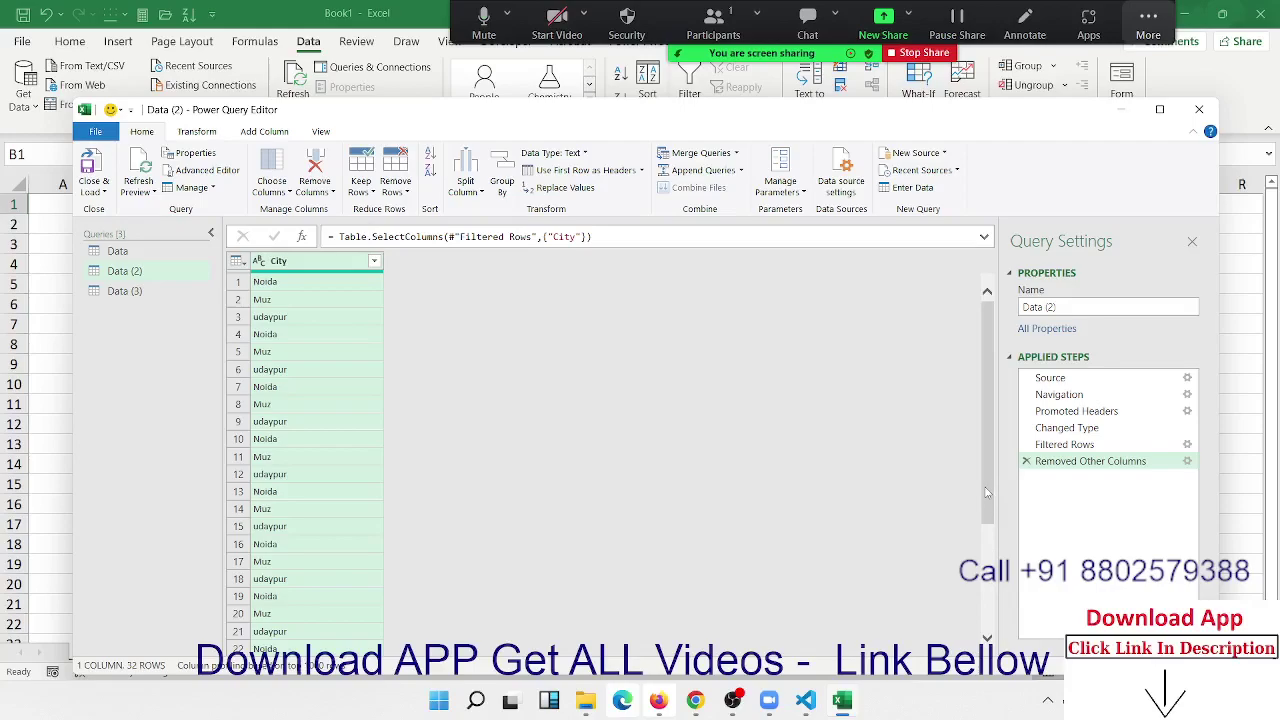
Delete the Removed Other Columns step to restore all 20 columns
left_click_drag(985, 490, 983, 363)
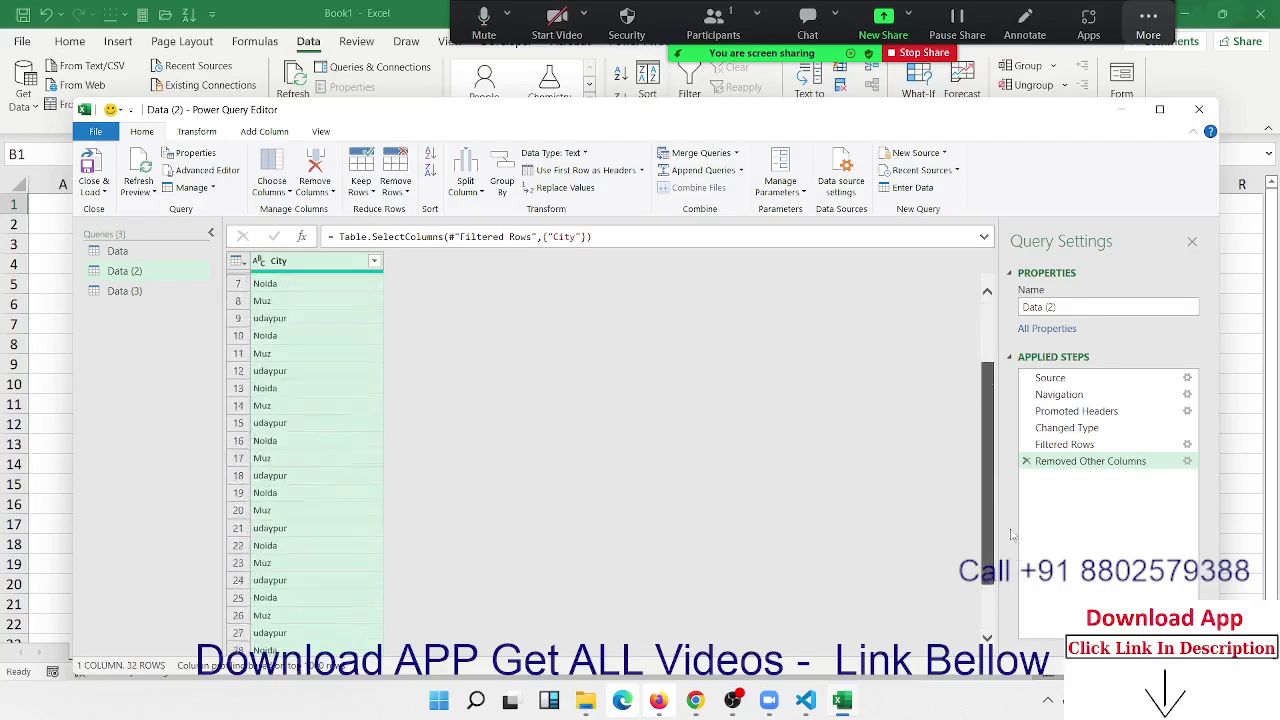
left_click(360, 302)
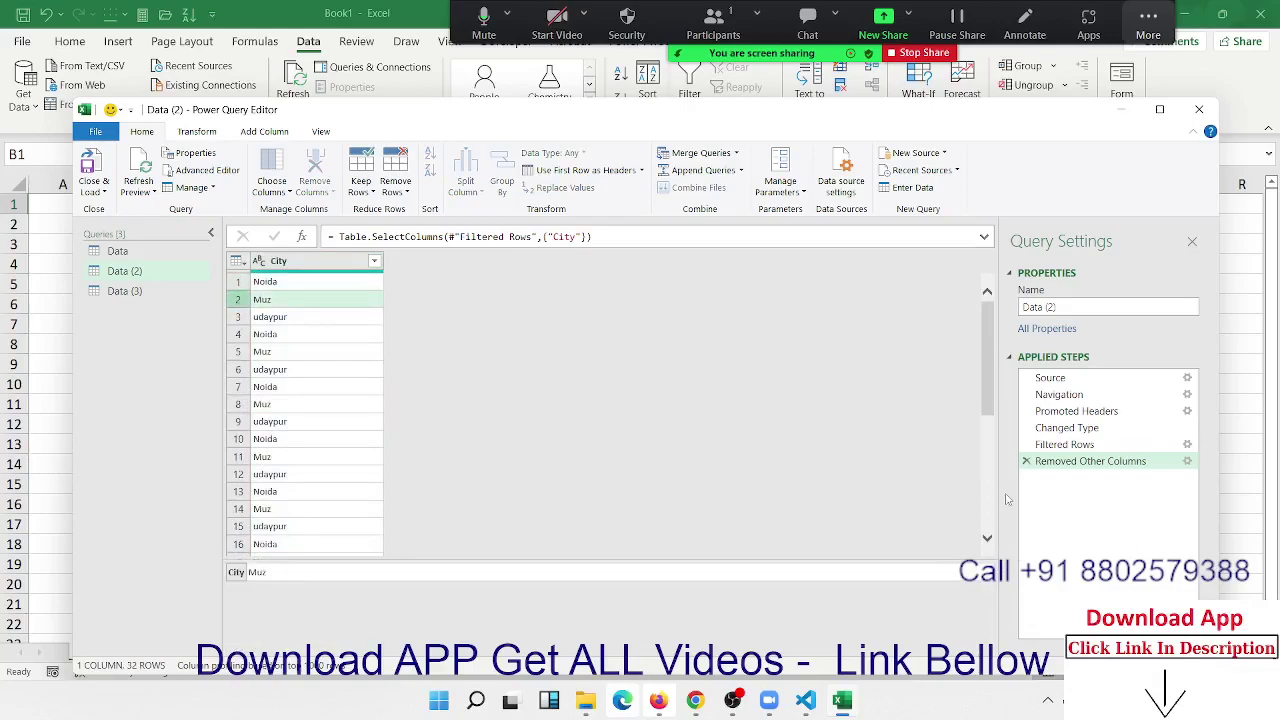
left_click(1026, 462)
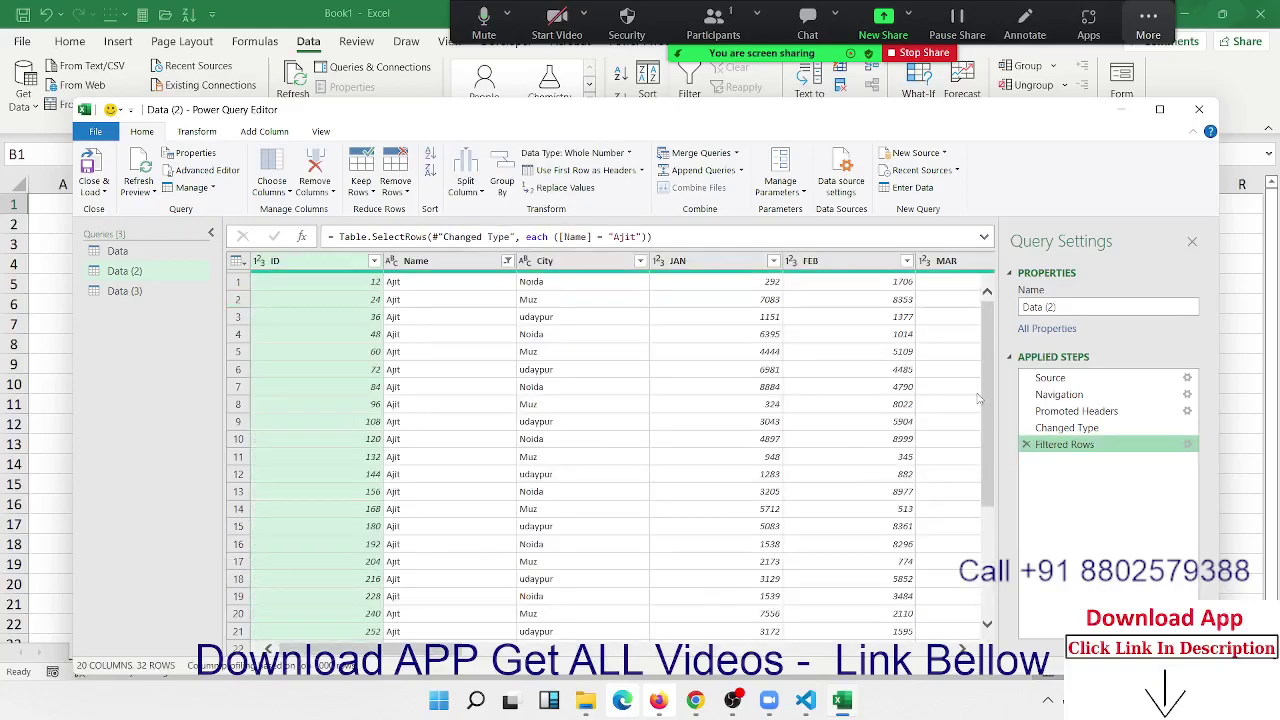
Delete the Filtered Rows step to bring back all 395 rows
left_click(1025, 445)
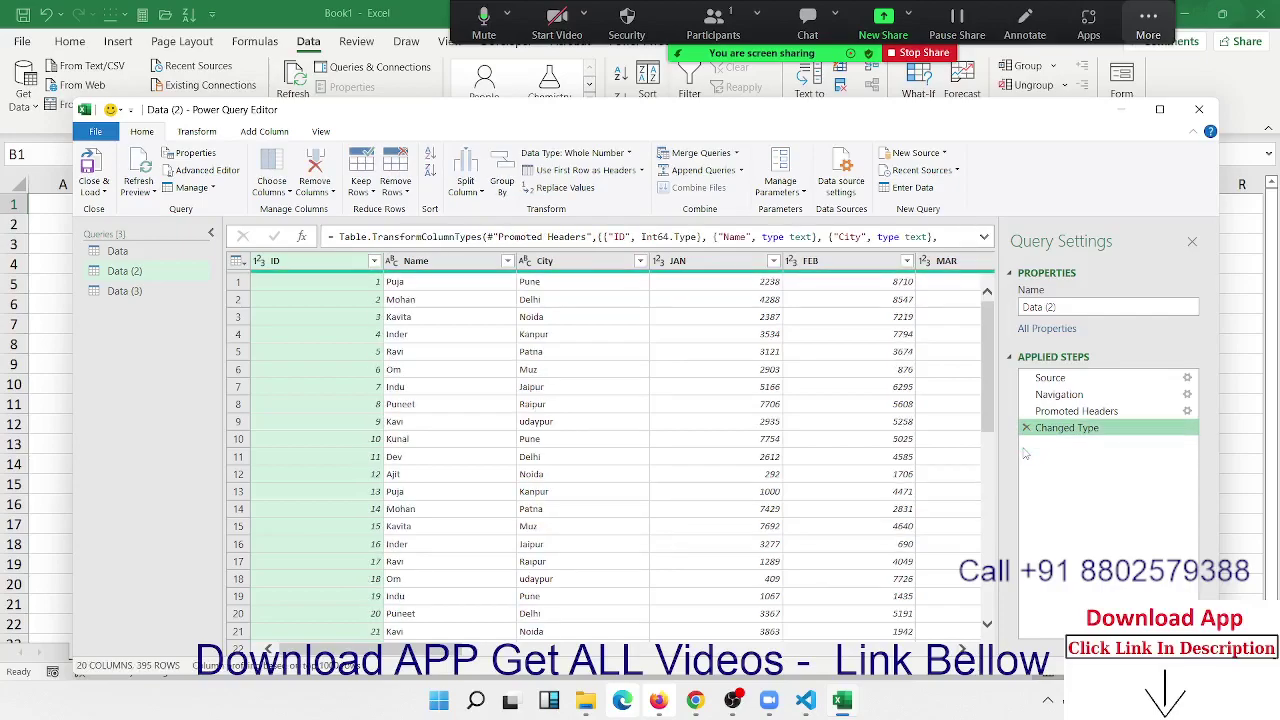
left_click(580, 387)
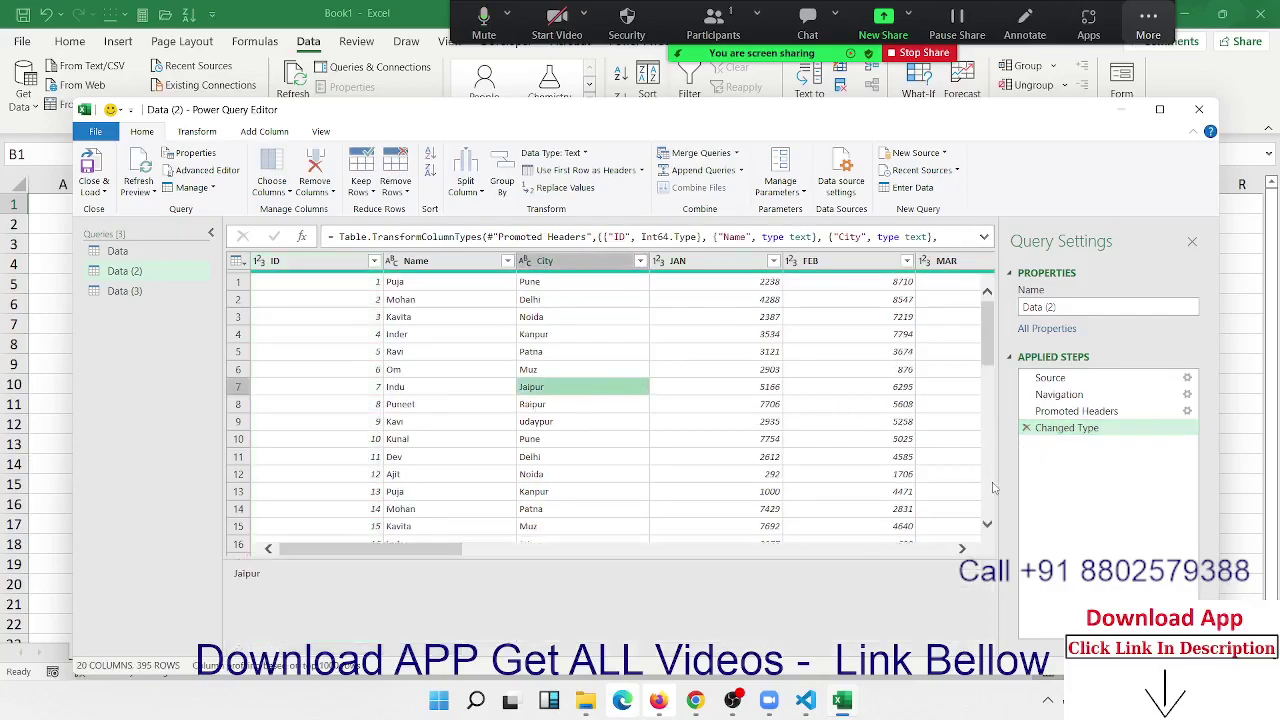
left_click(457, 320)
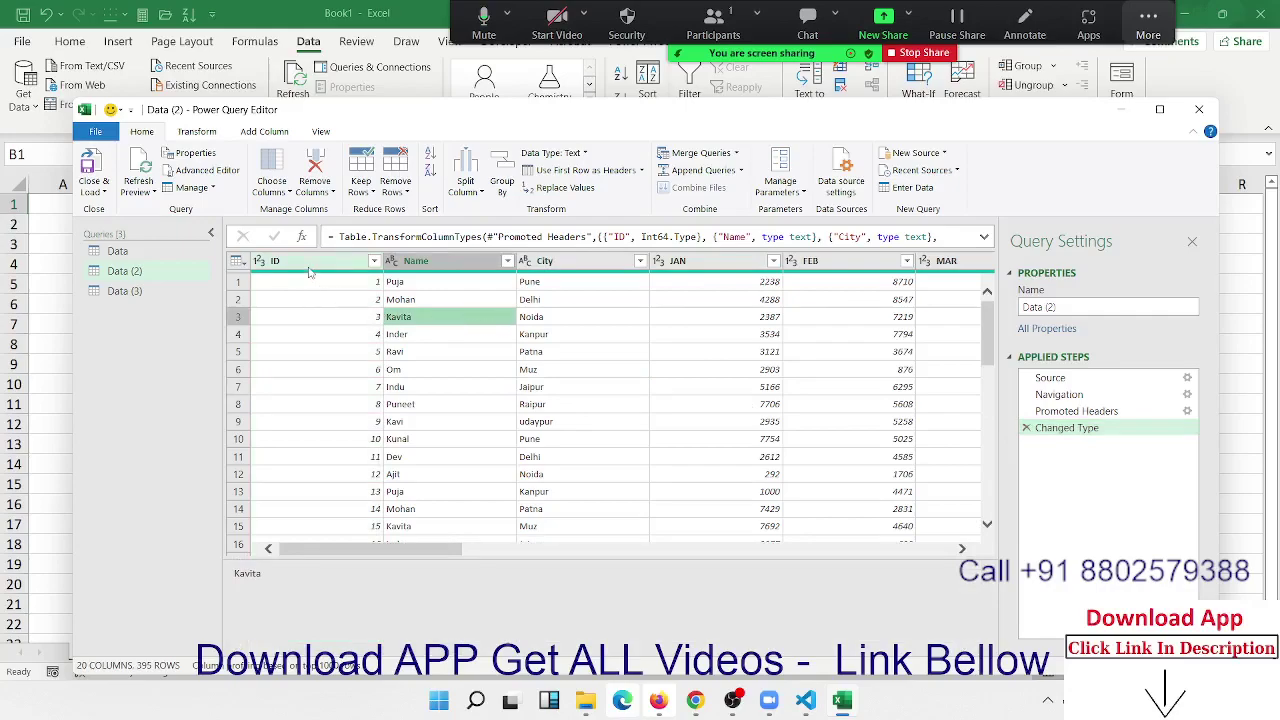
Drag the Name column so the order reads ID, Name, City
mouse_move(310, 266)
left_mouse_down()
mouse_move(535, 278)
mouse_move(480, 280)
left_mouse_up()
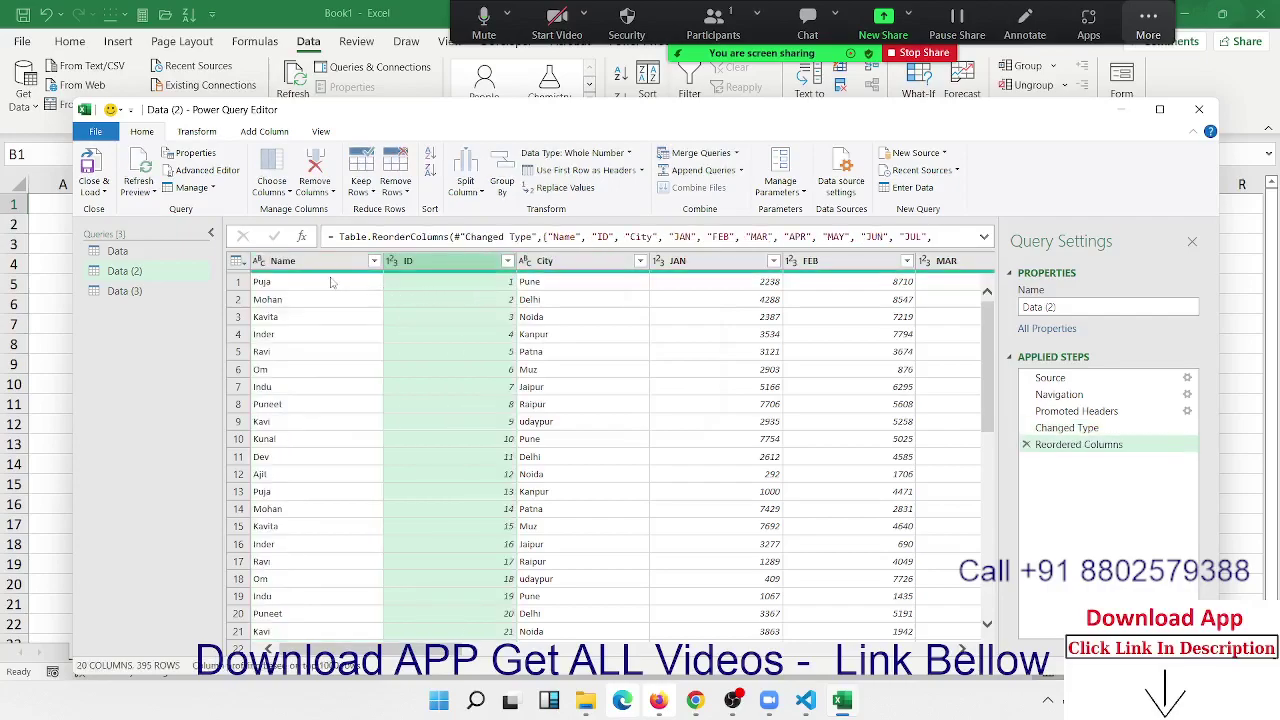
left_click(314, 279)
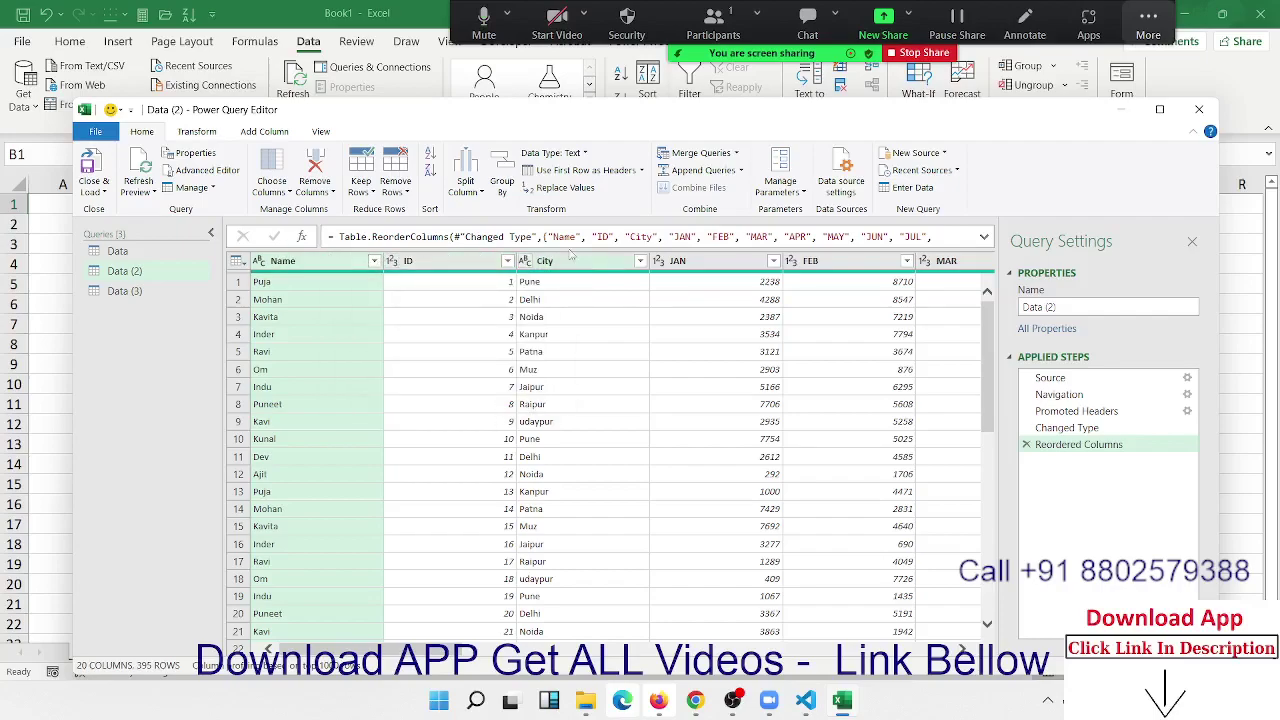
left_click_drag(267, 265, 552, 268)
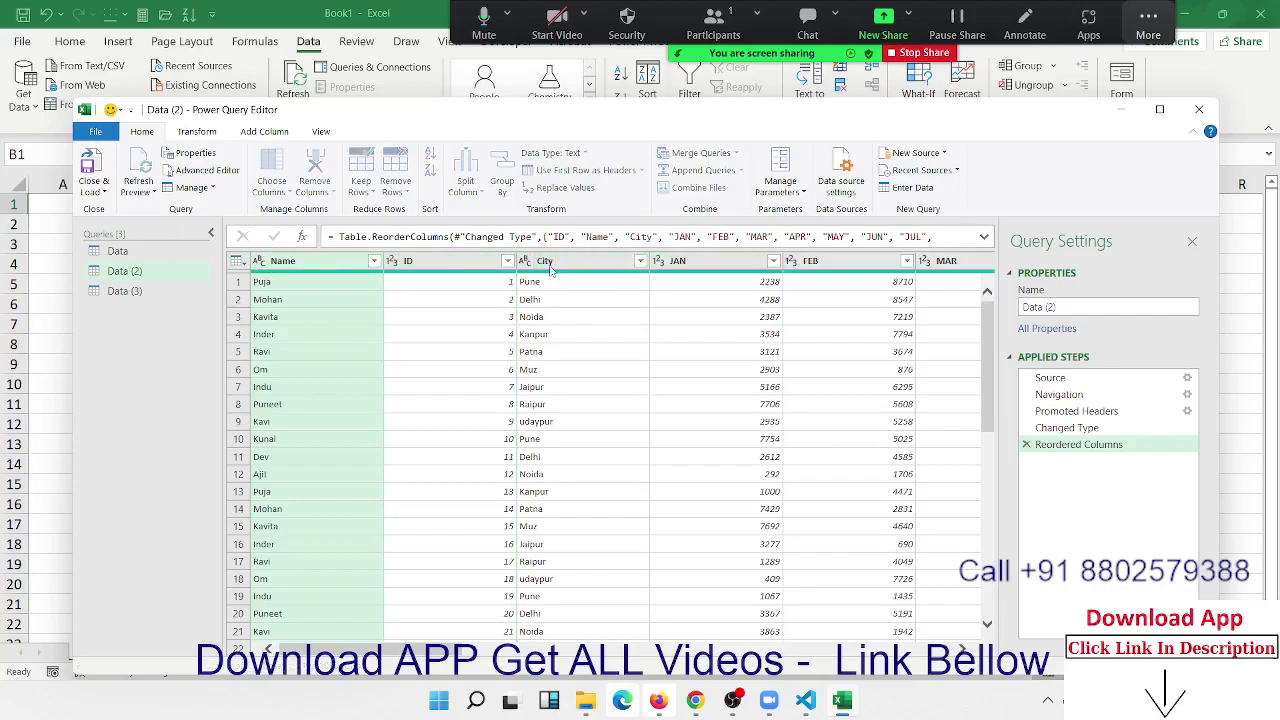
left_click(335, 262)
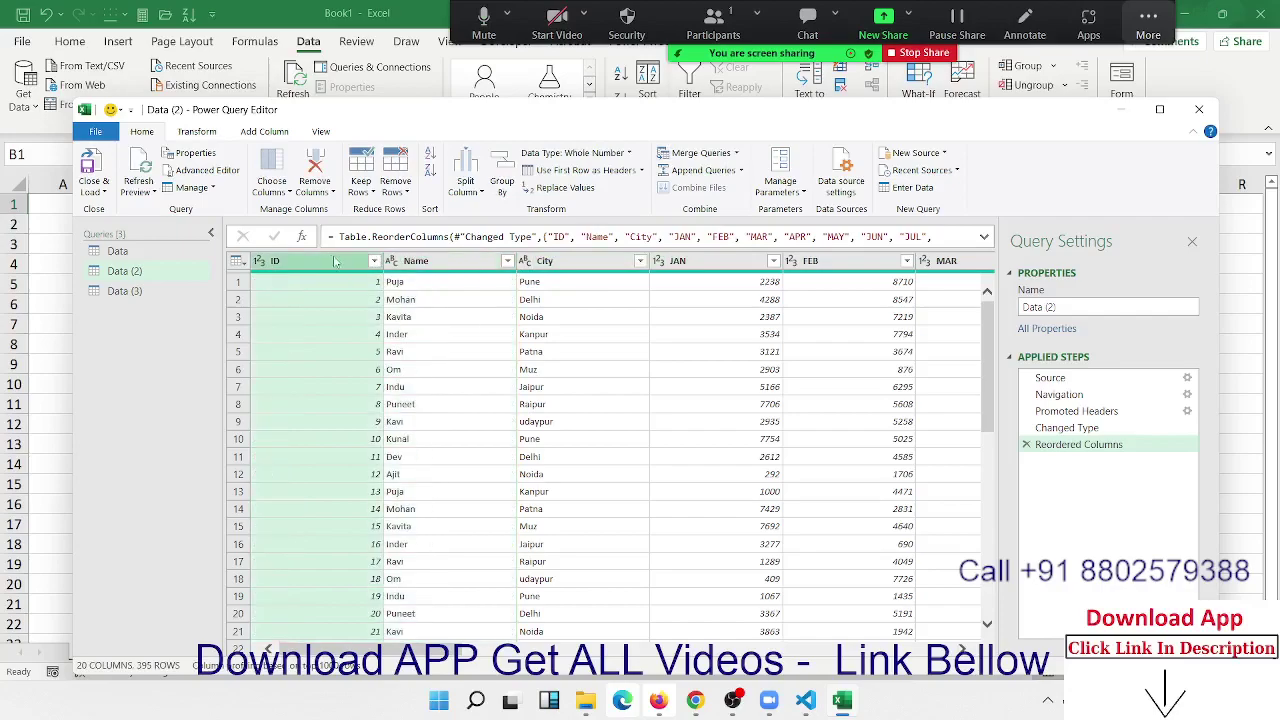
left_click(588, 264, "shift")
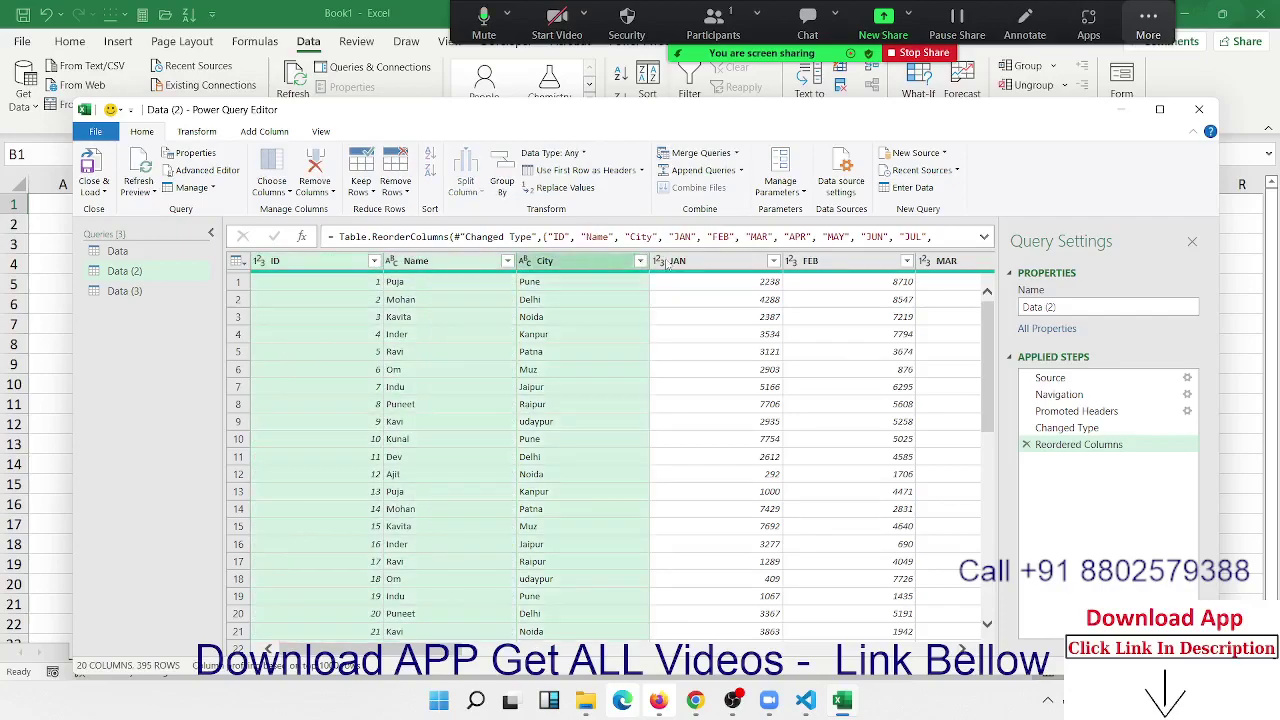
left_click(695, 262, "shift")
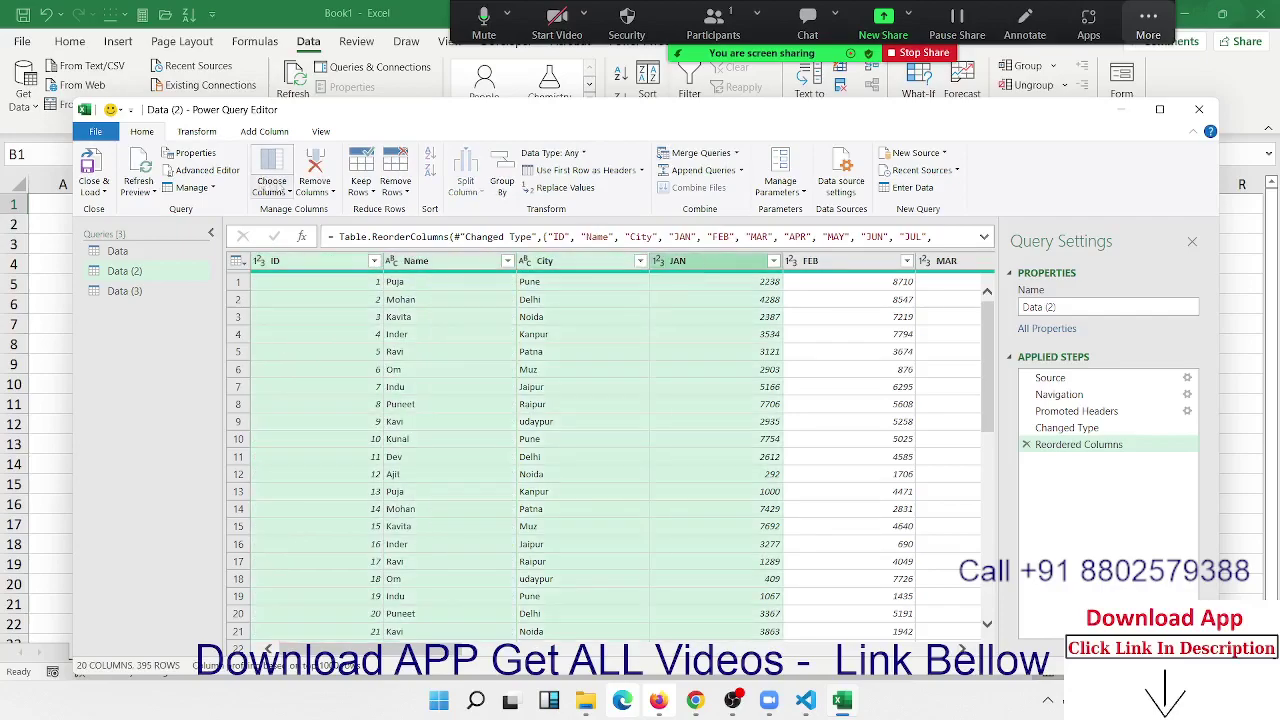
left_click(333, 196)
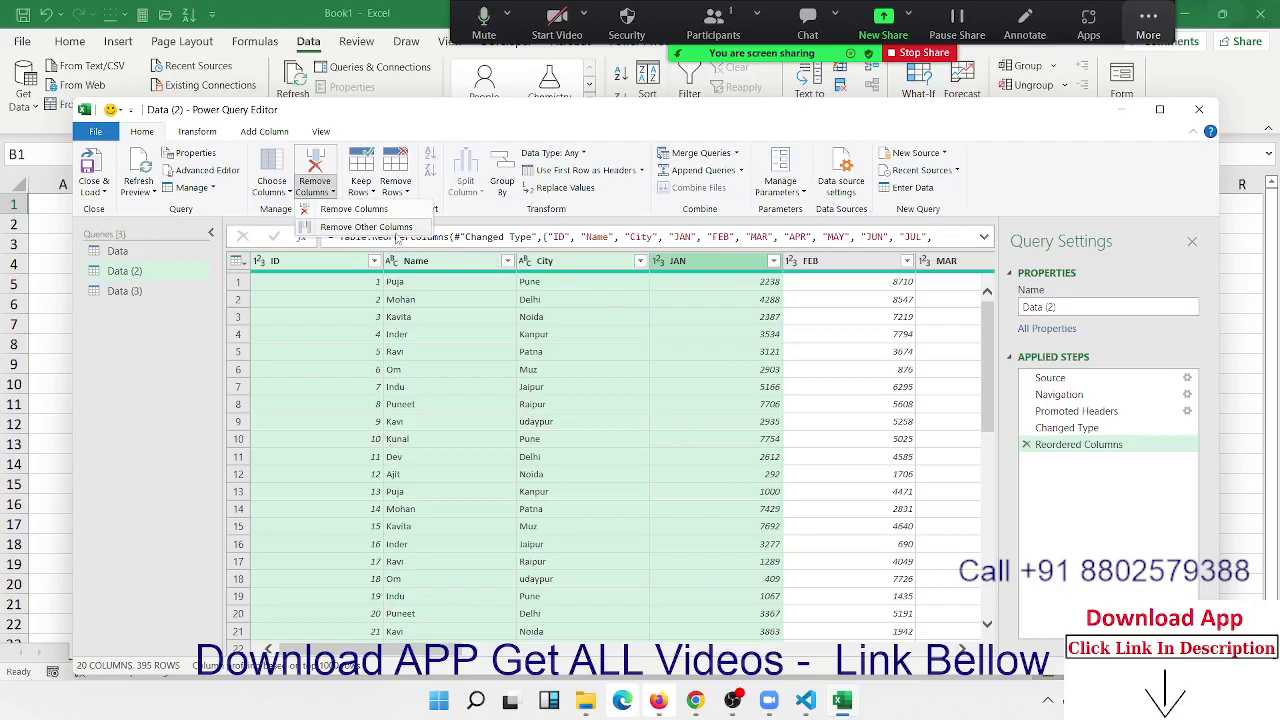
left_click(397, 231)
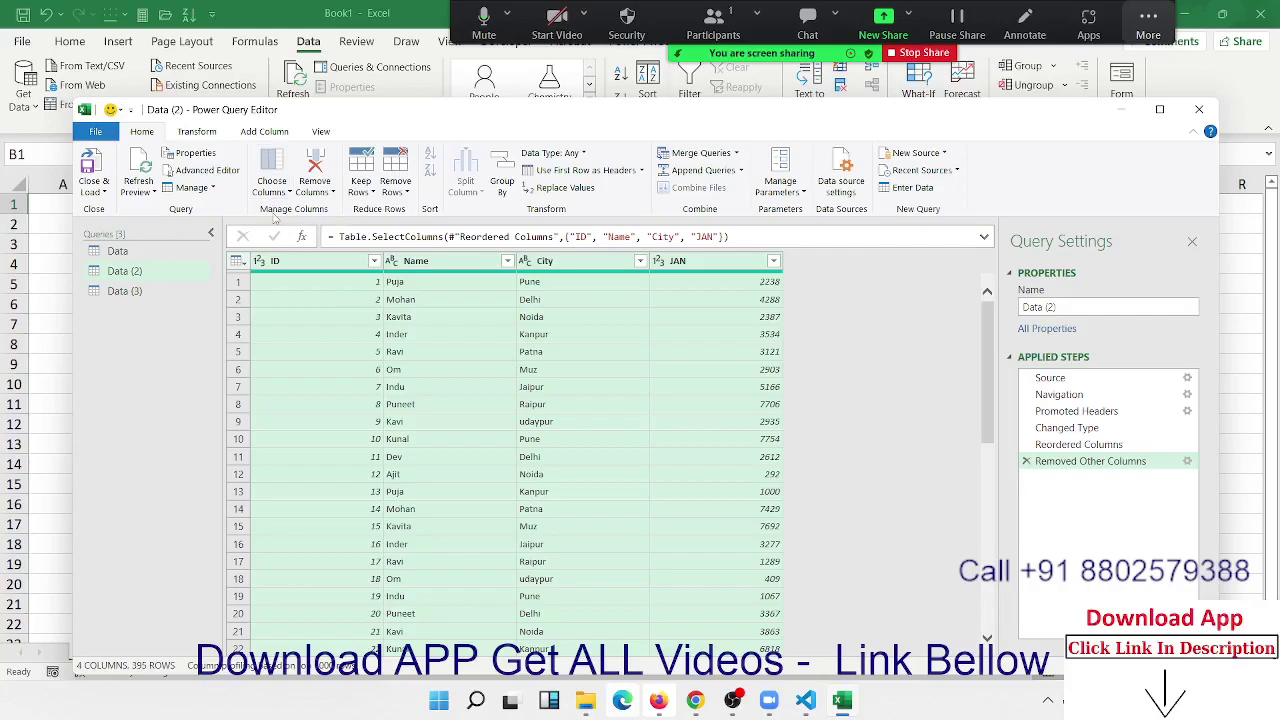
left_click(1026, 461)
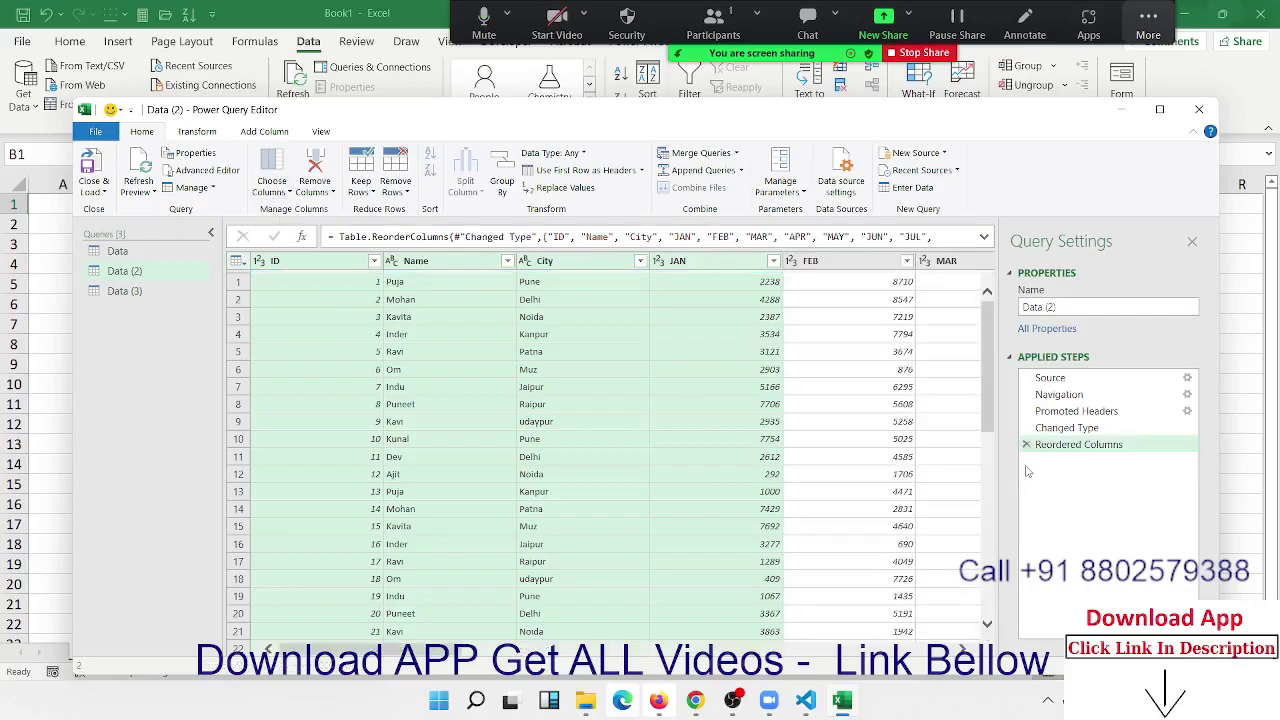
left_click(397, 352)
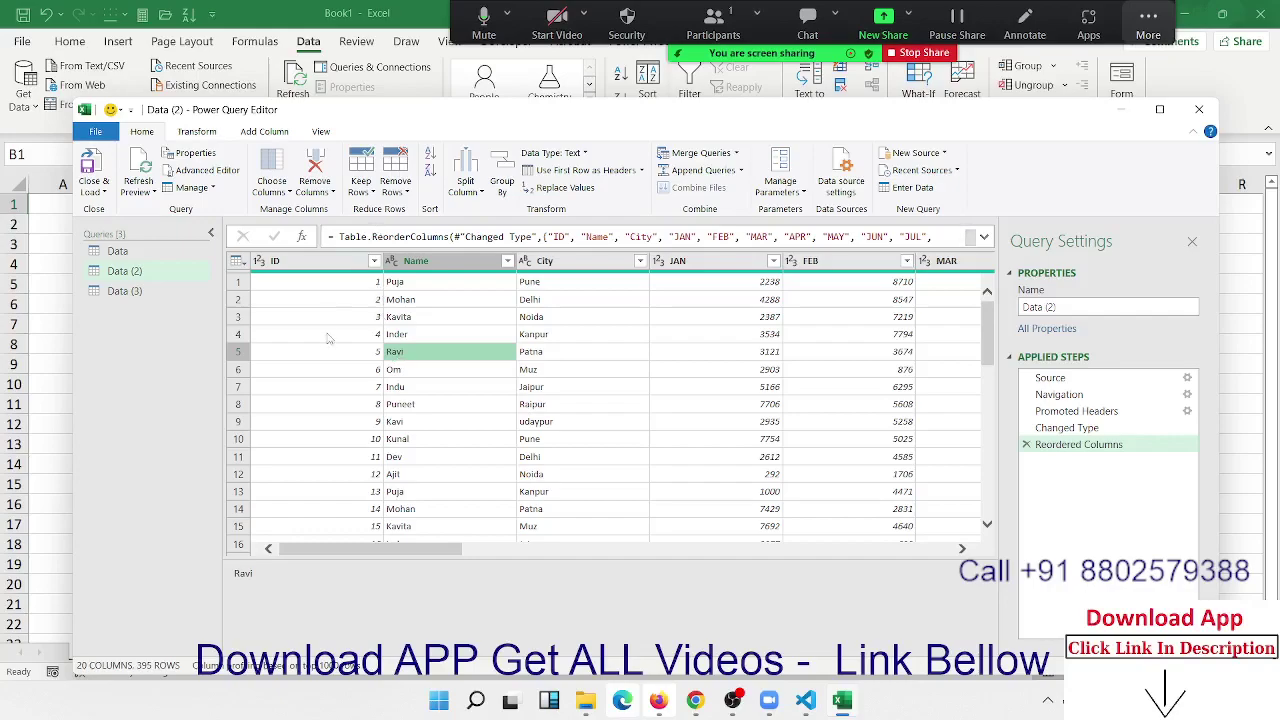
Keep only rows with duplicate ID values
left_click(354, 336)
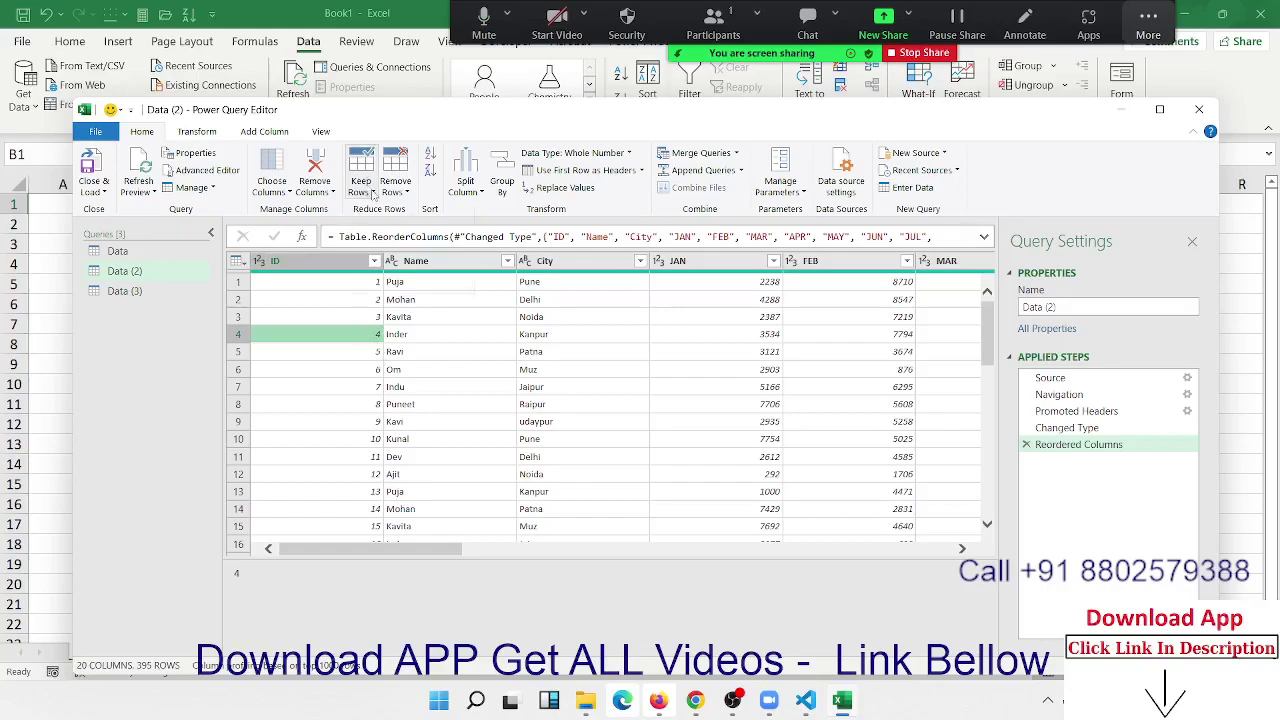
left_click(372, 194)
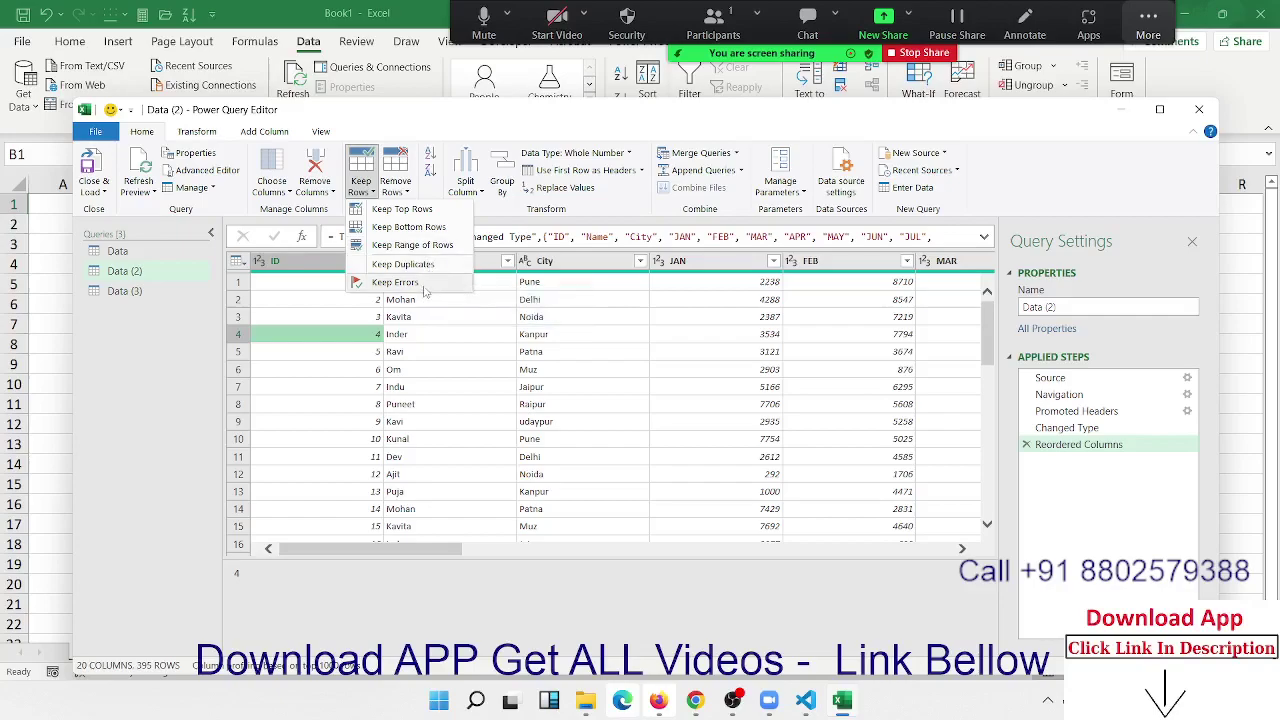
left_click(370, 268)
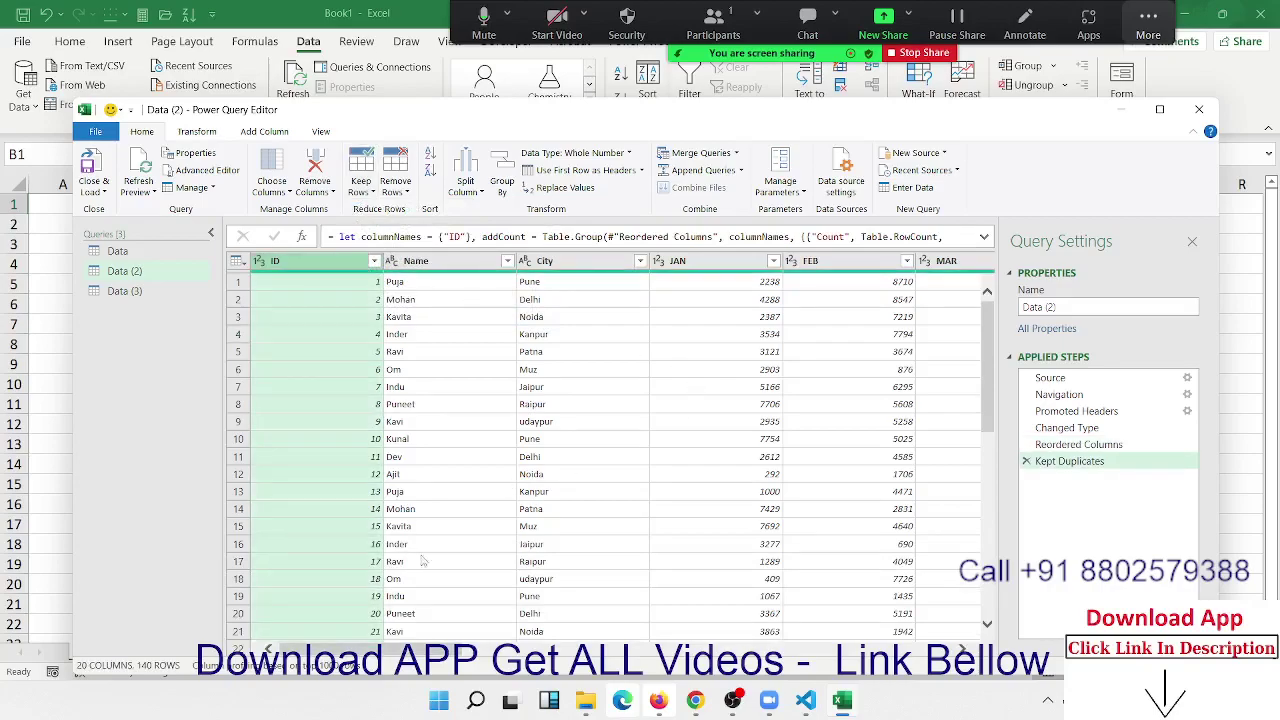
scroll(435, 576, "down", 3)
scroll(435, 576, "up", 3)
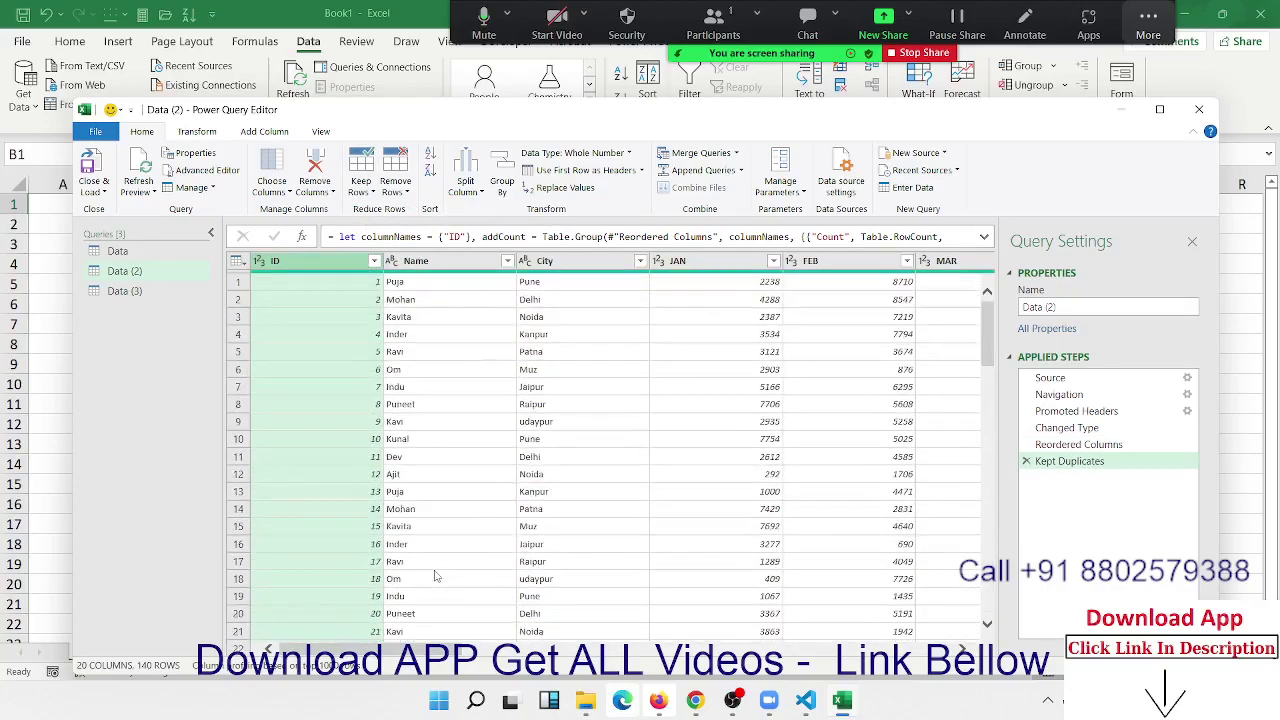
Keep only rows with duplicate Name values, leaving 140 rows
left_click(478, 427)
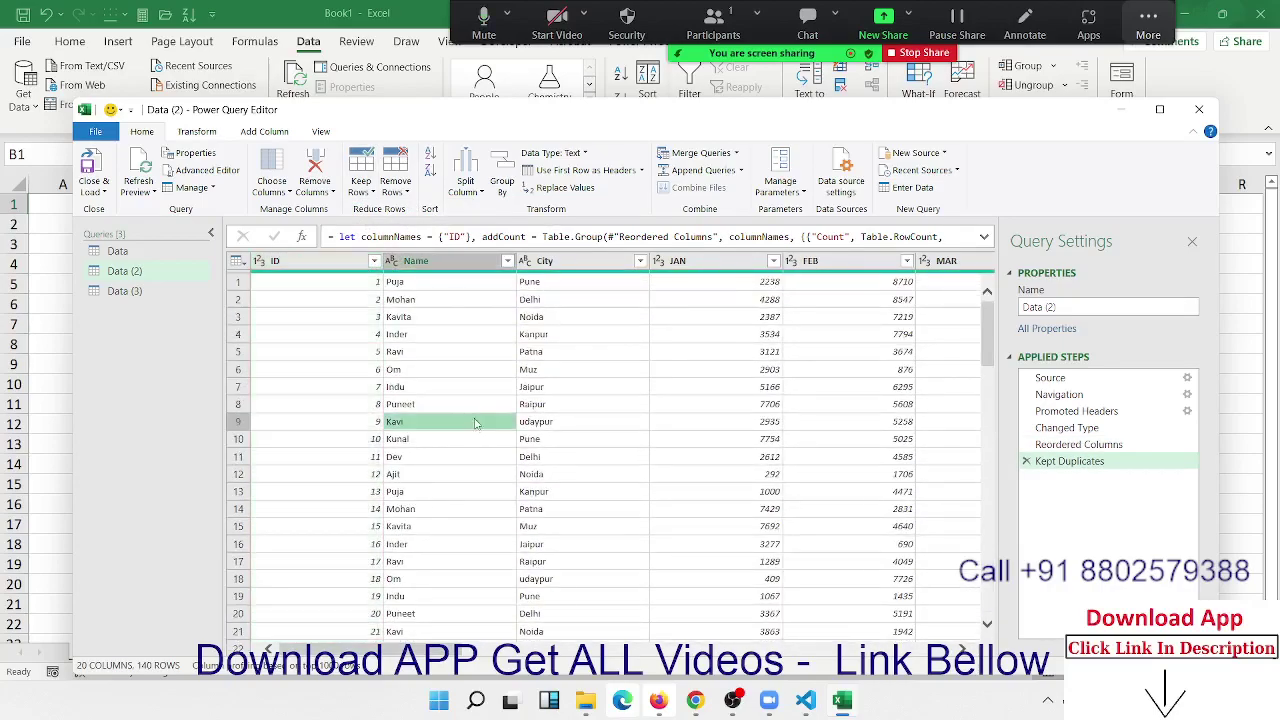
left_click(436, 288)
left_click(437, 261)
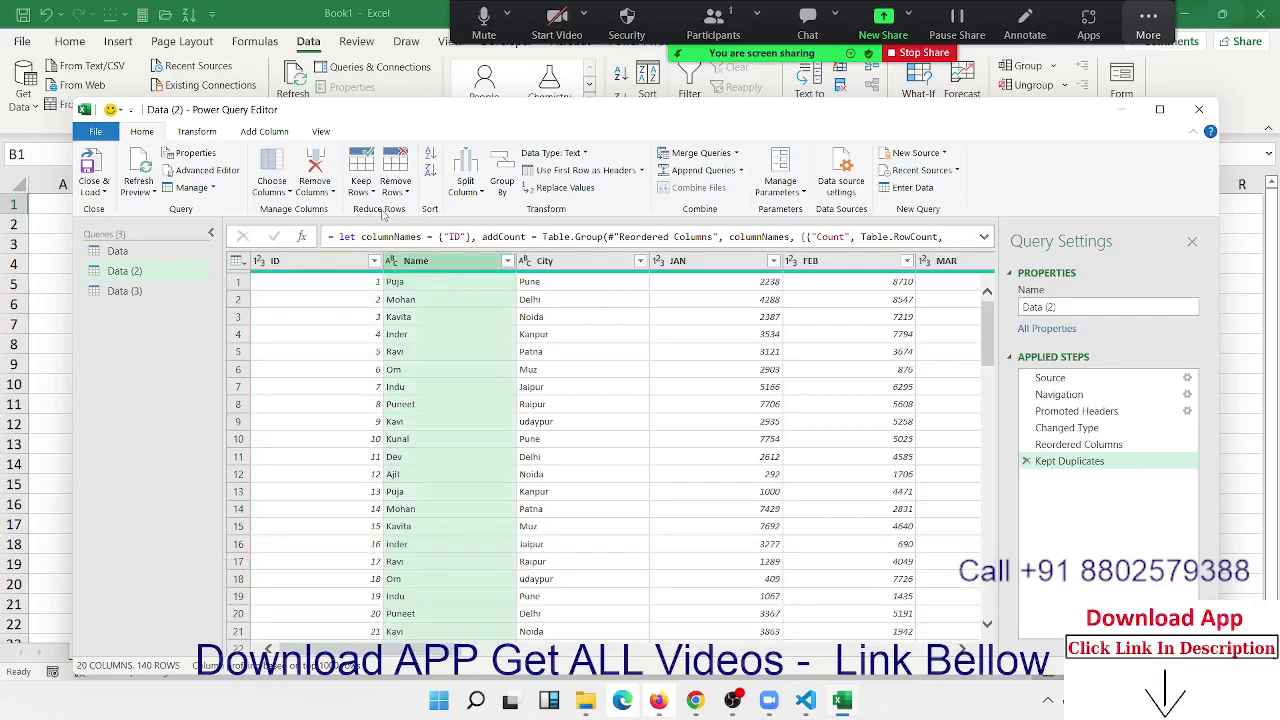
left_click(371, 199)
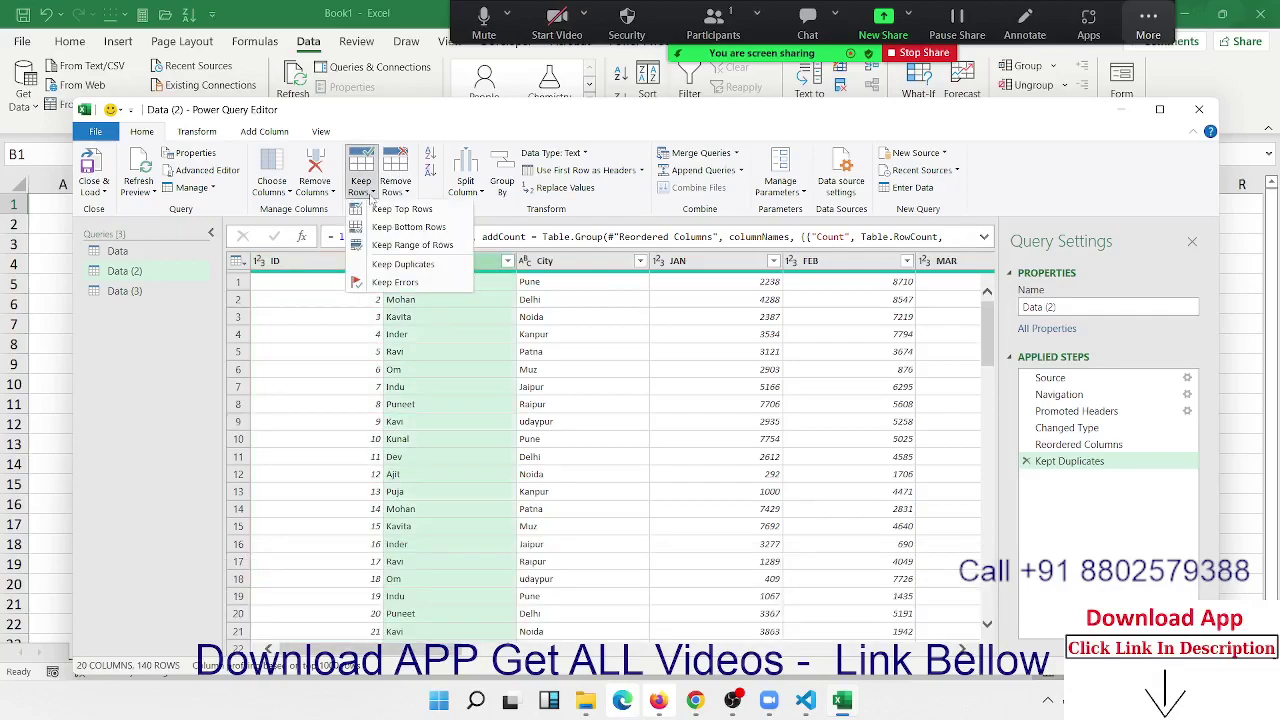
left_click(389, 265)
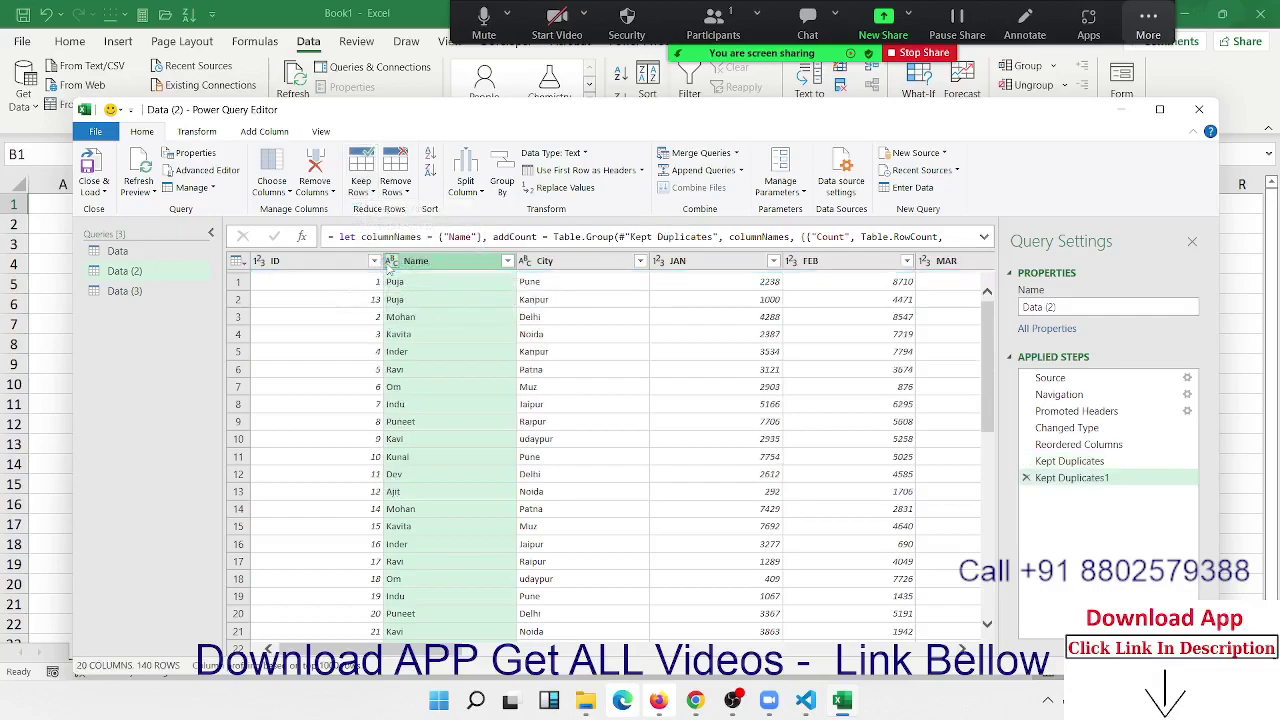
scroll(431, 433, "down", 5)
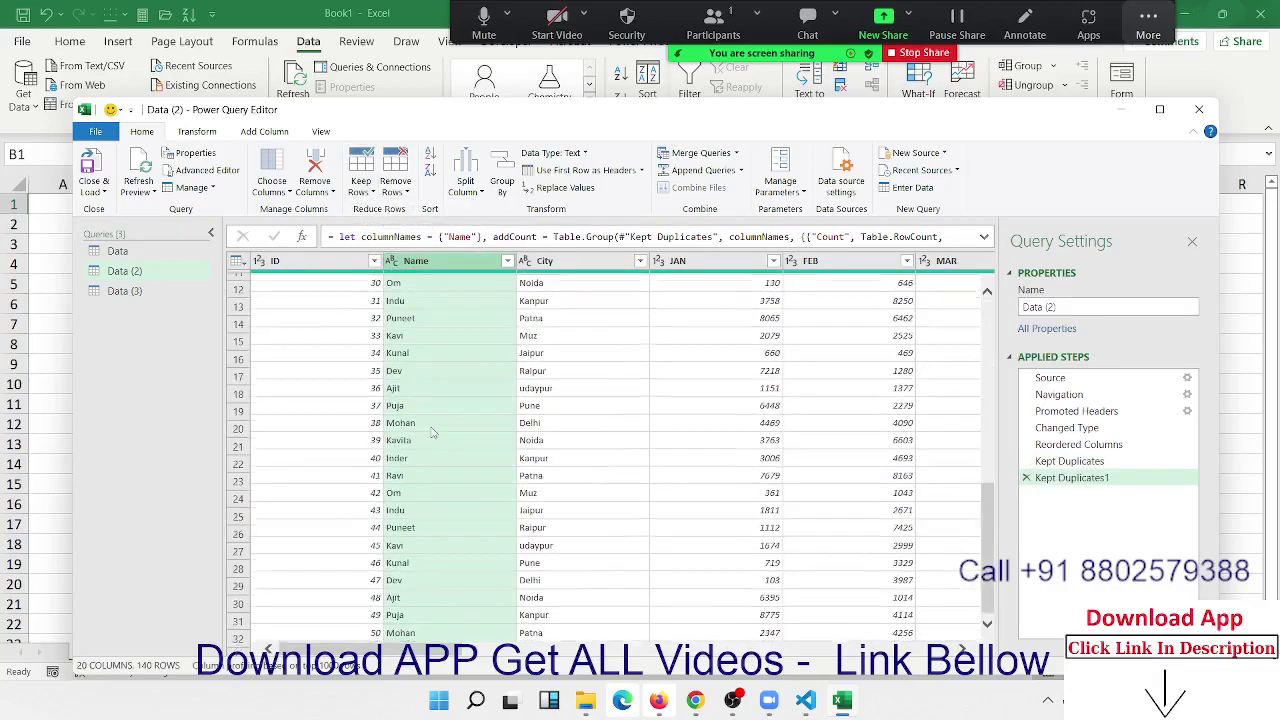
scroll(431, 433, "down", 10)
scroll(431, 433, "down", 10)
scroll(431, 433, "down", 13)
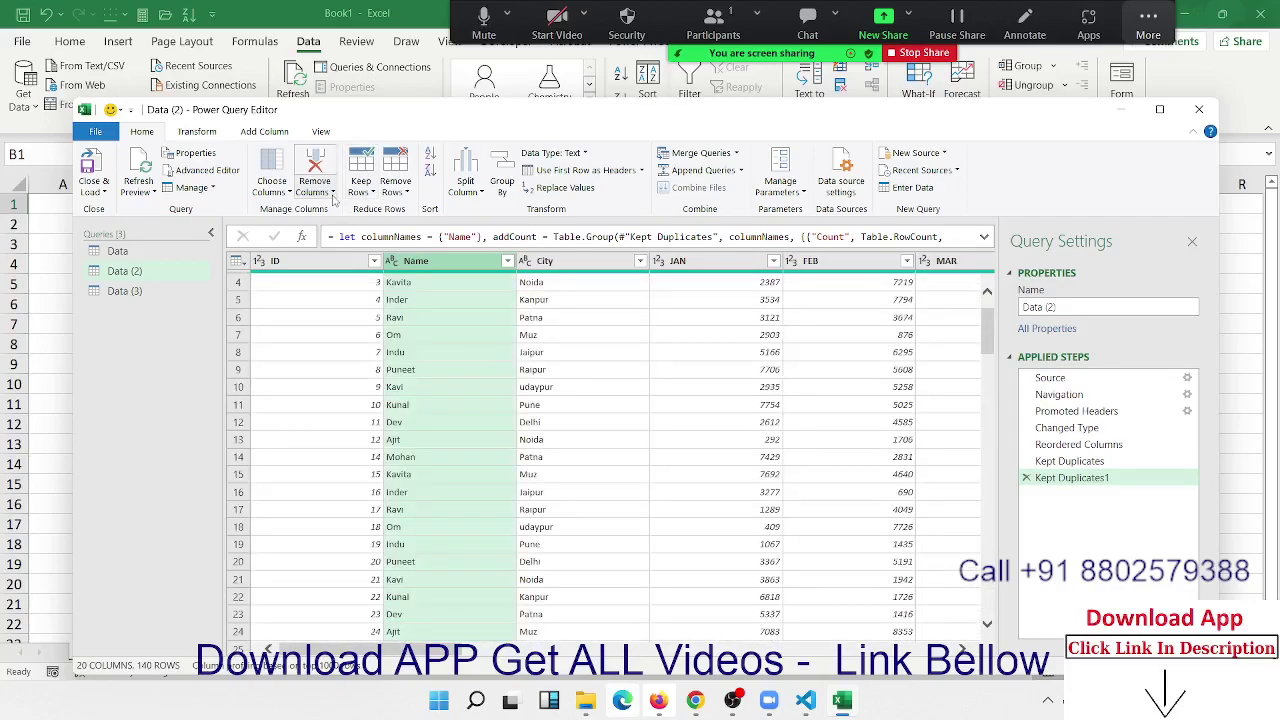
left_click(333, 200)
left_click(400, 194)
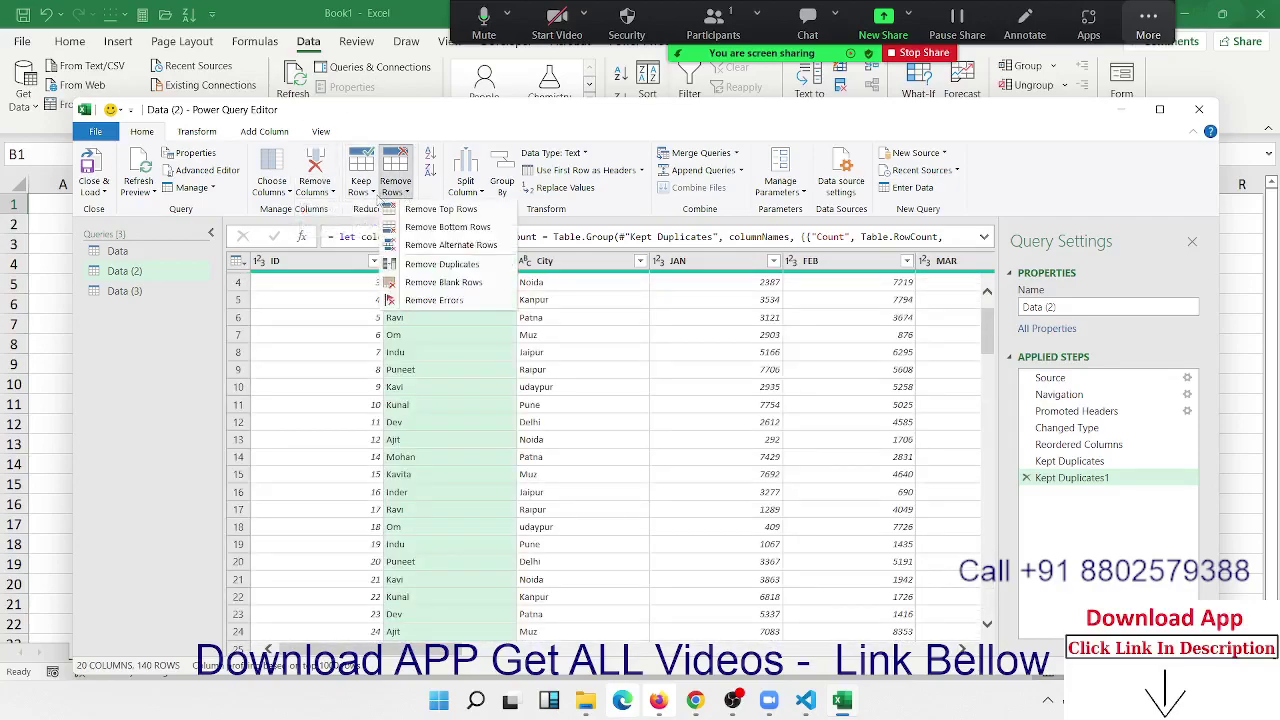
left_click(362, 190)
left_click(385, 211)
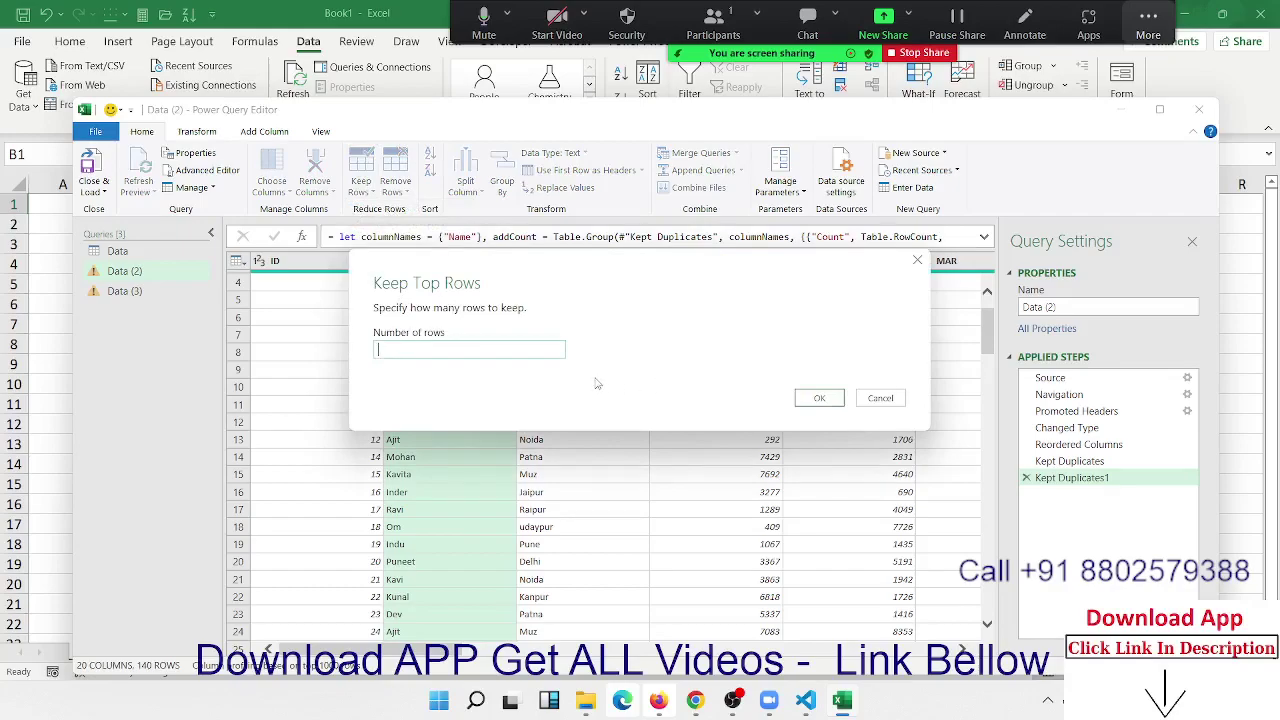
type("7")
left_click(841, 403)
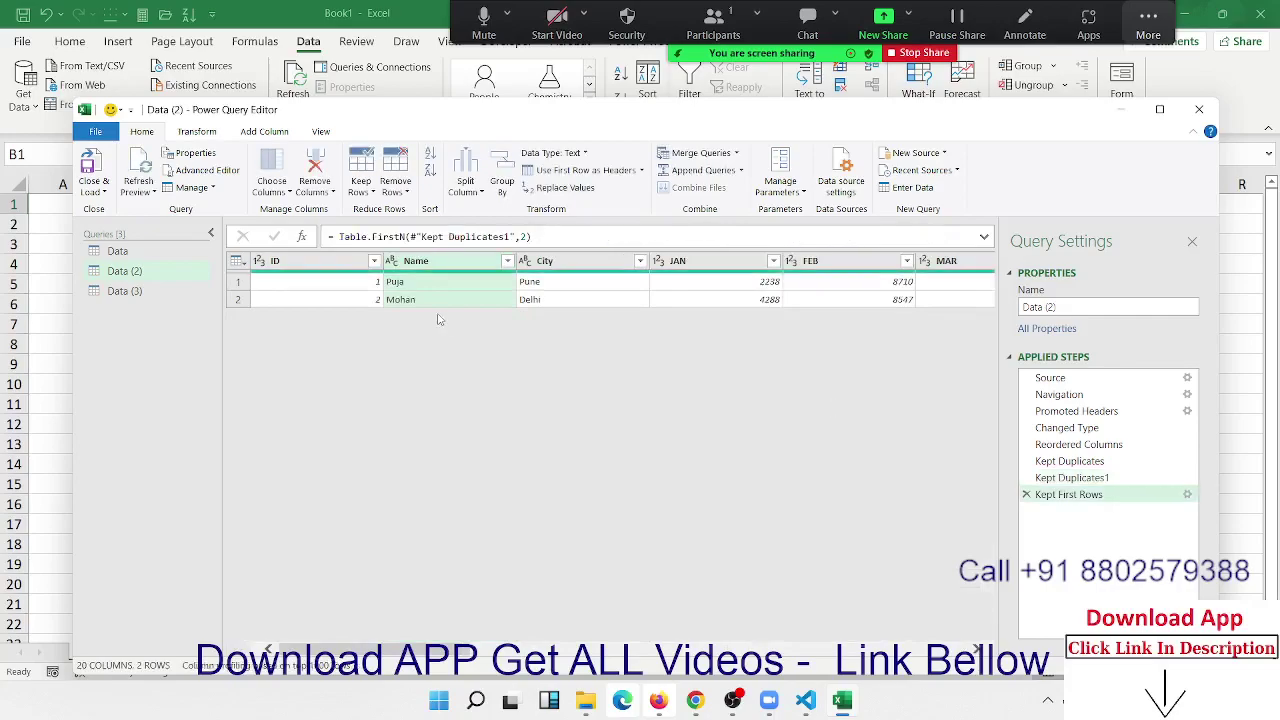
left_click(403, 285)
left_click(379, 286)
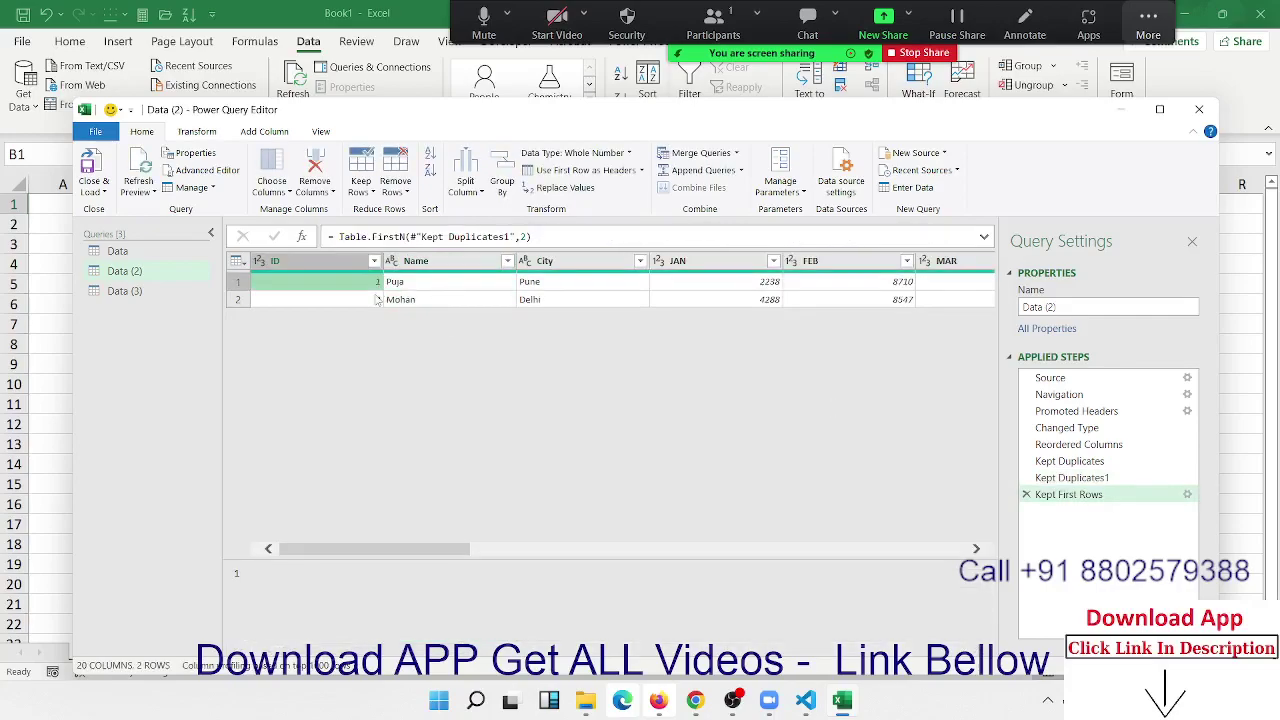
left_click(379, 300)
left_click_drag(403, 545, 794, 551)
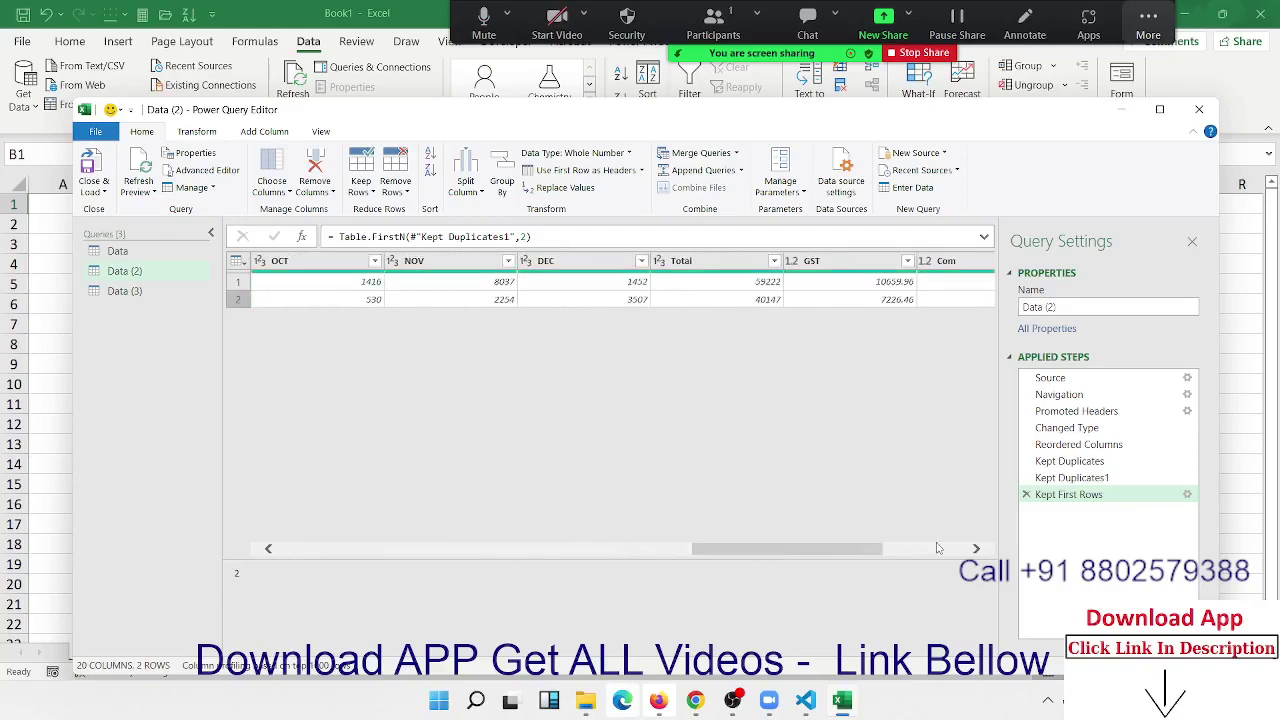
left_click(1025, 494)
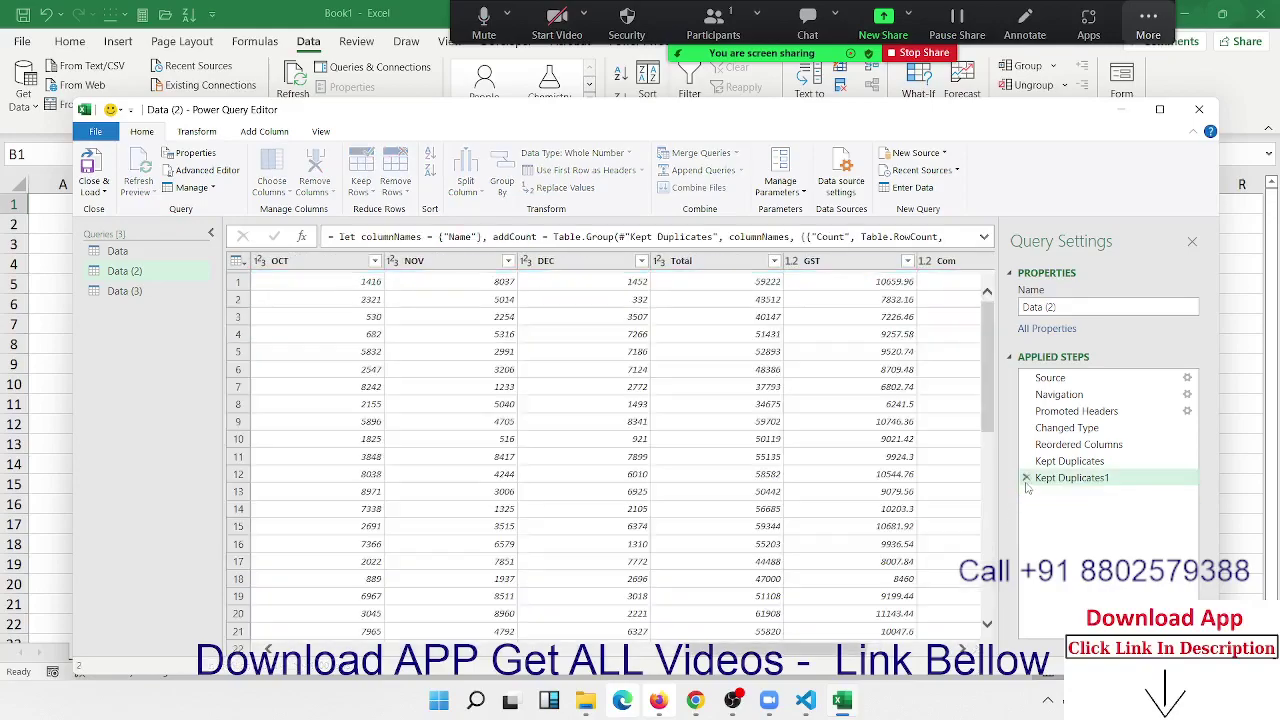
Delete both Kept Duplicates steps, then open the Keep Rows options
left_click(1025, 477)
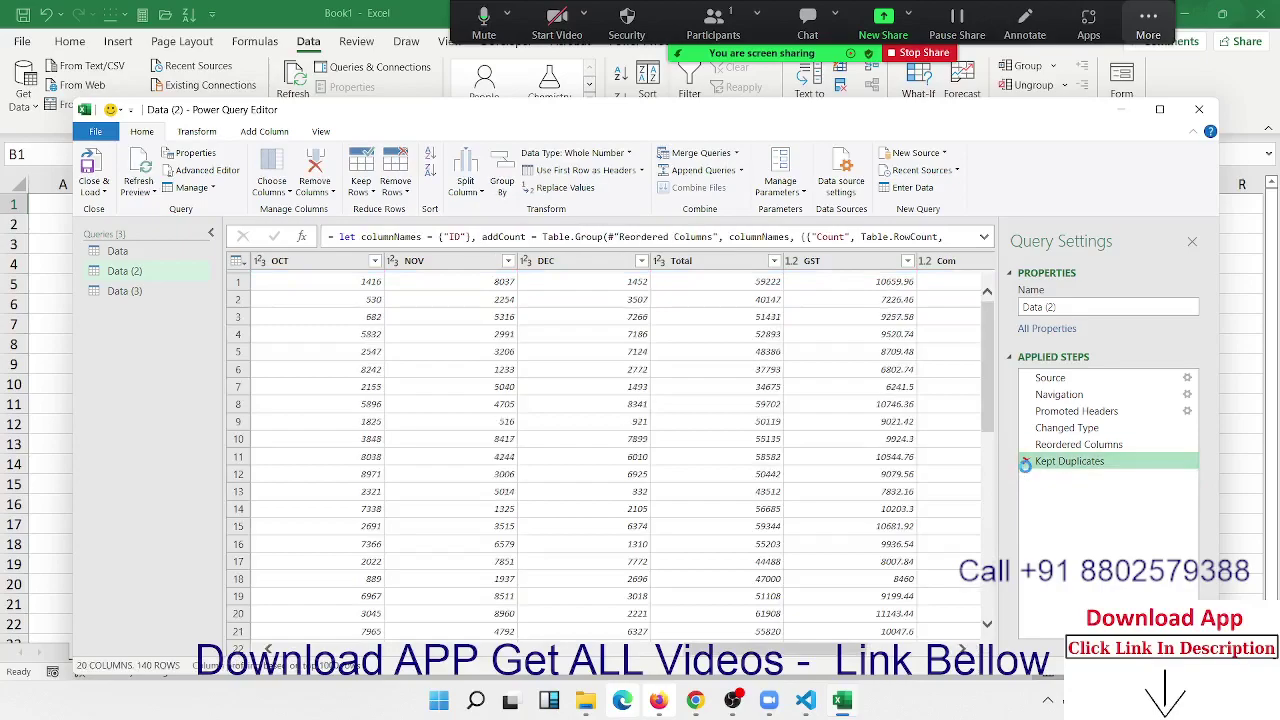
left_click(1025, 461)
left_click_drag(814, 650, 380, 648)
left_click(428, 474)
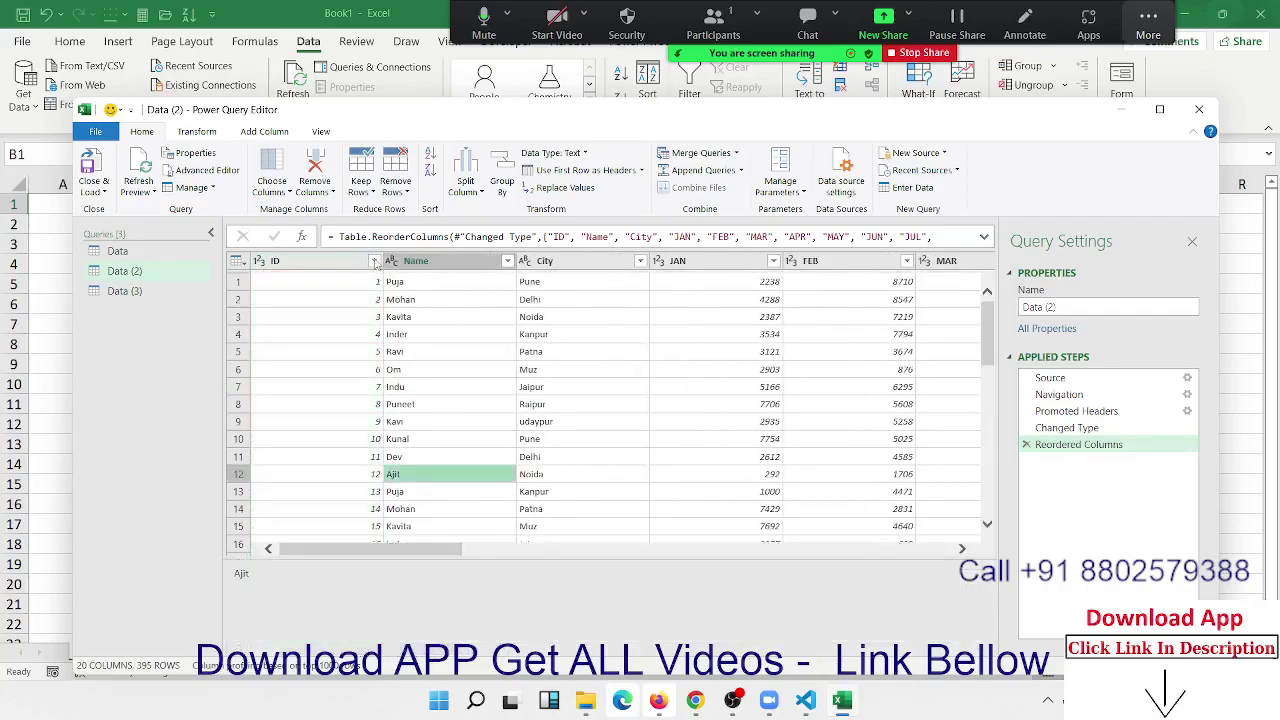
left_click(361, 188)
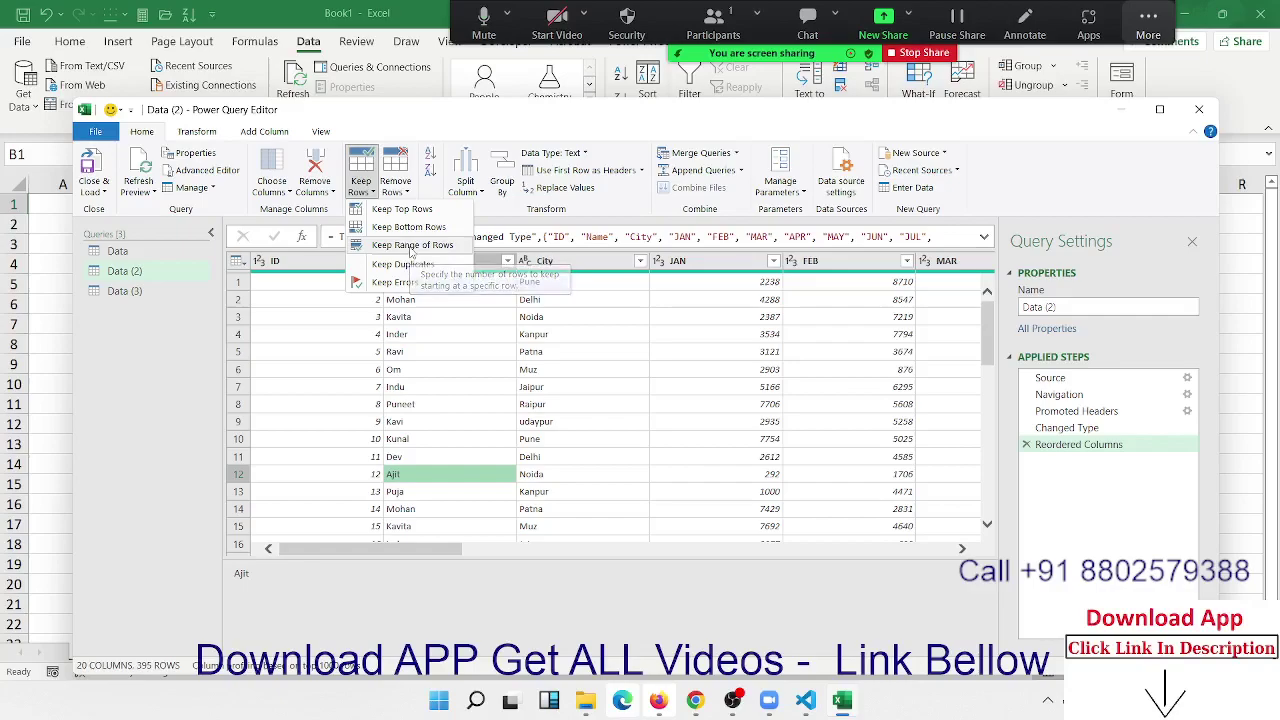
Keep rows 1 through 100 using Keep Range of Rows
left_click(410, 251)
type("100")
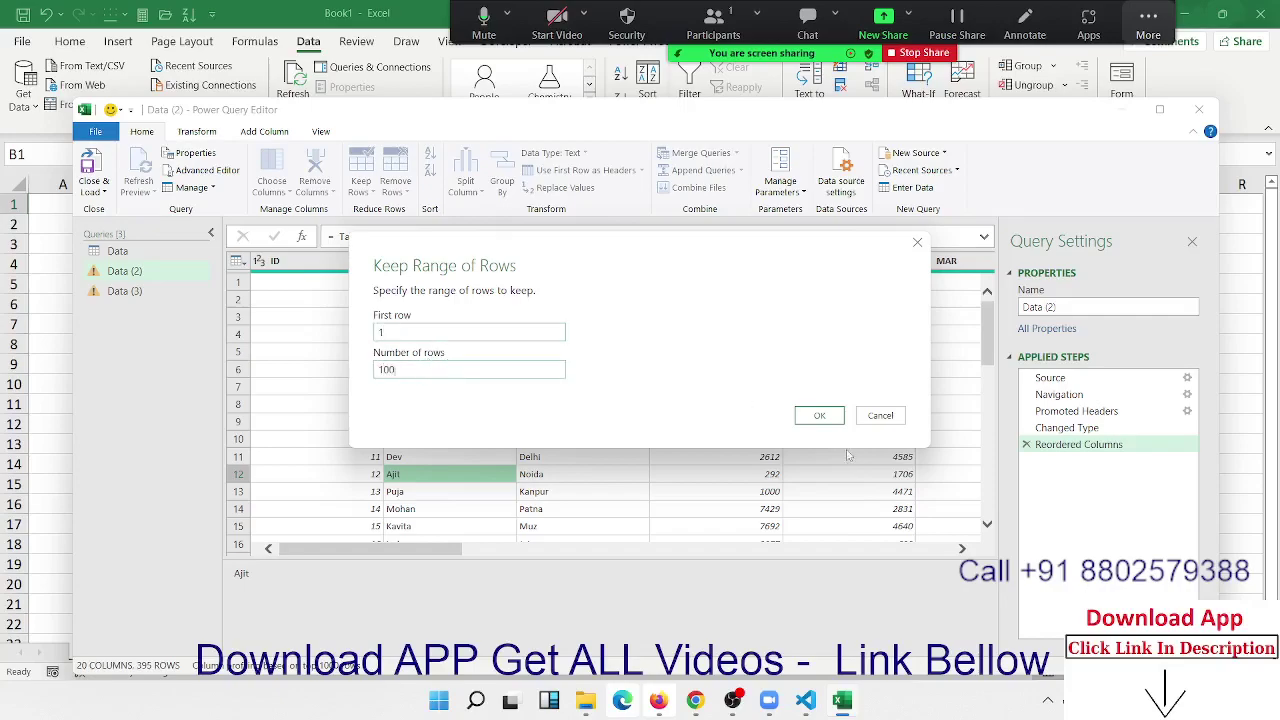
left_click(826, 418)
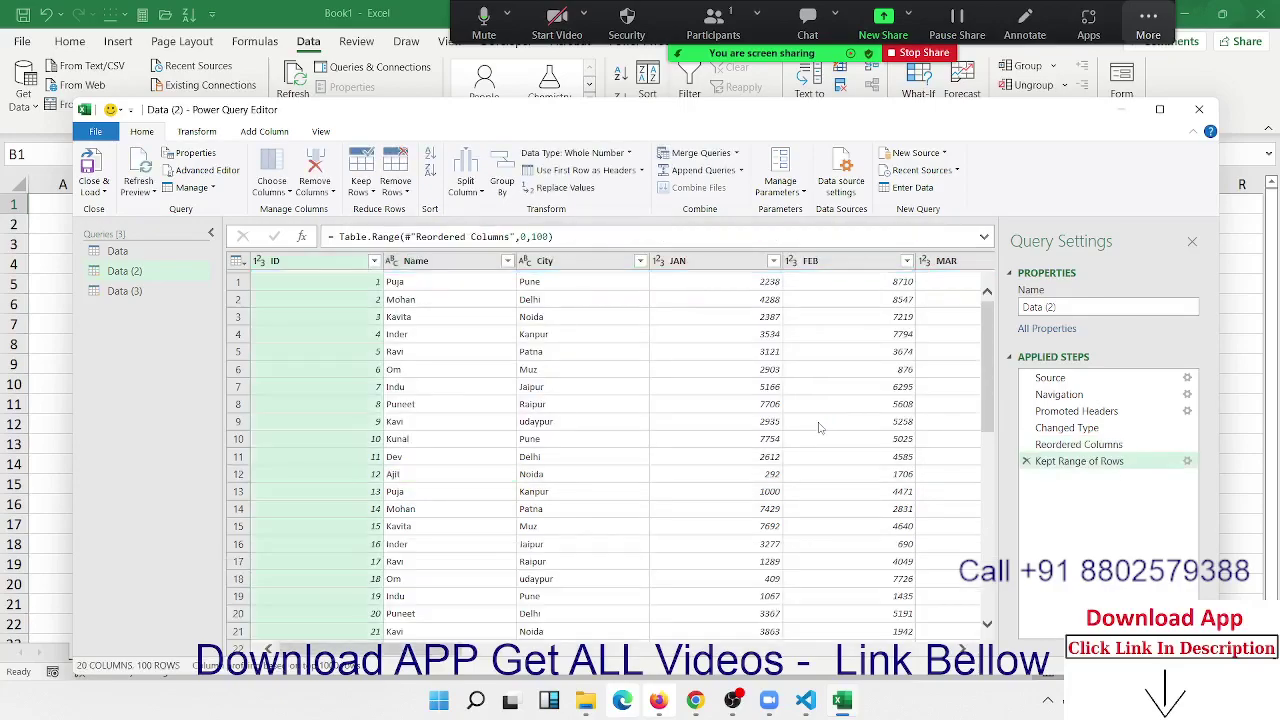
scroll(537, 425, "down", 5)
scroll(520, 427, "down", 10)
scroll(494, 431, "down", 10)
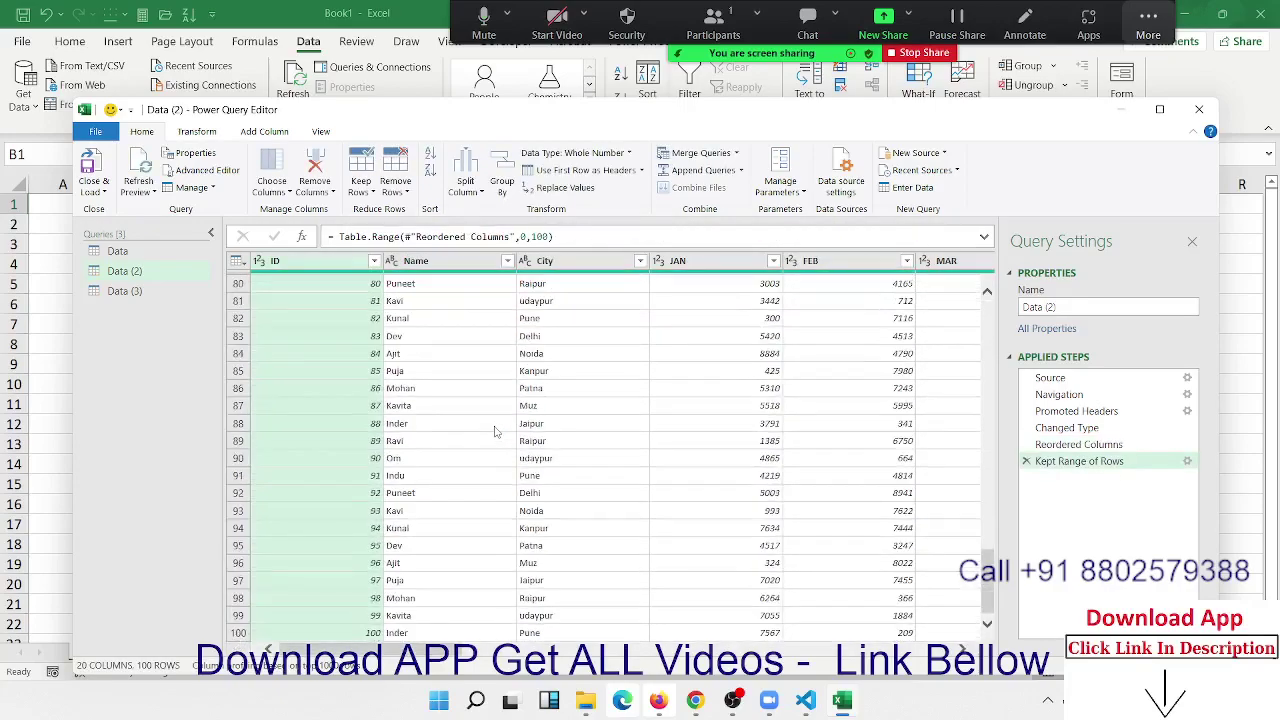
scroll(494, 431, "up", 20)
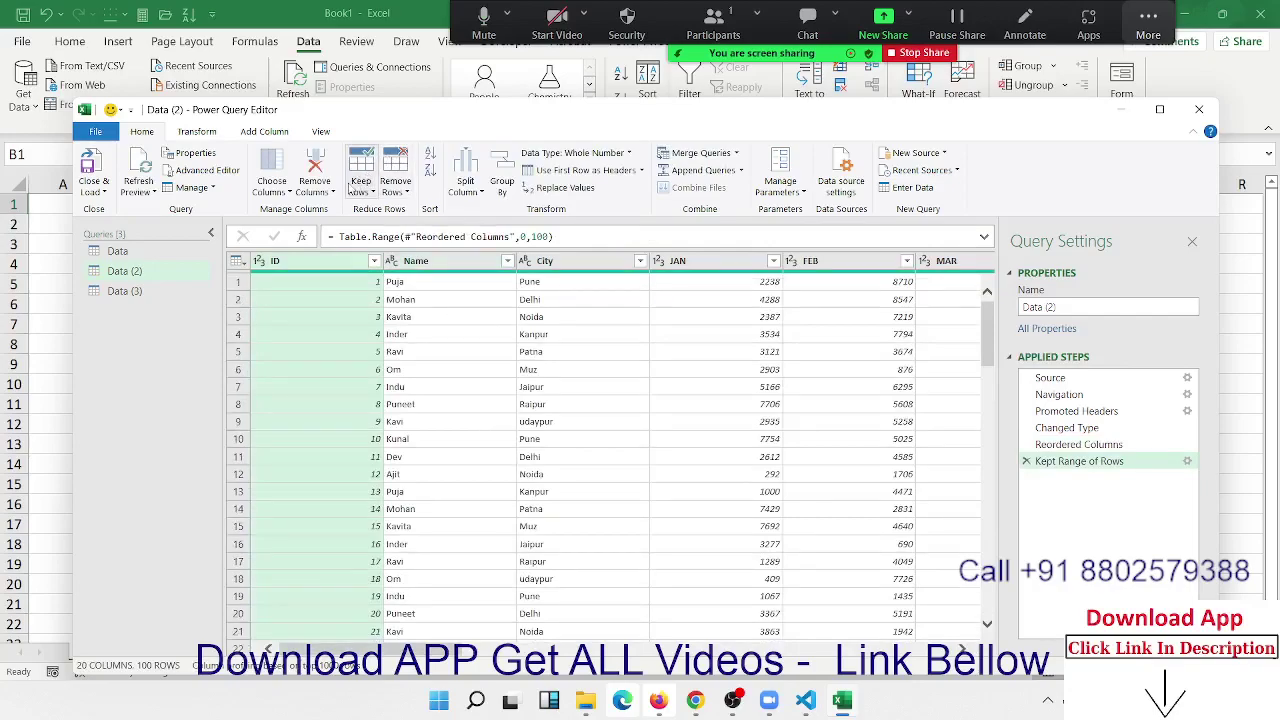
Delete the Kept Range of Rows step to restore all 395 rows
left_click(366, 189)
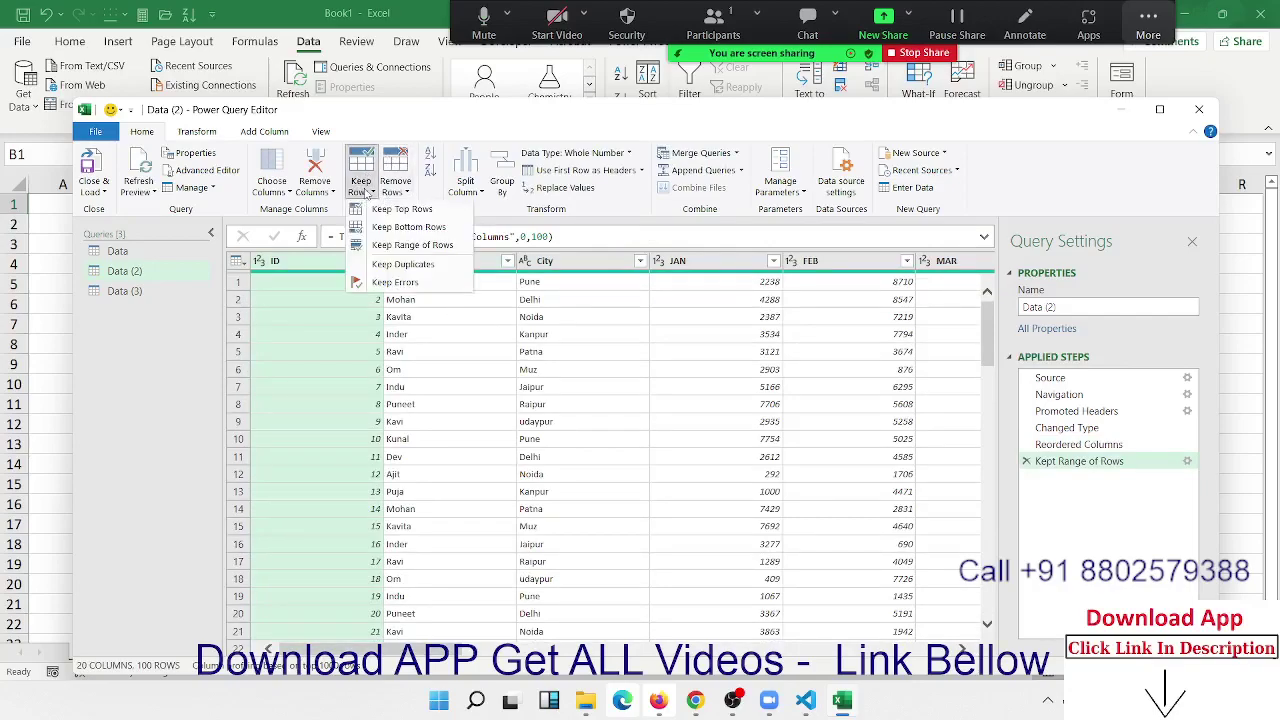
left_click(770, 402)
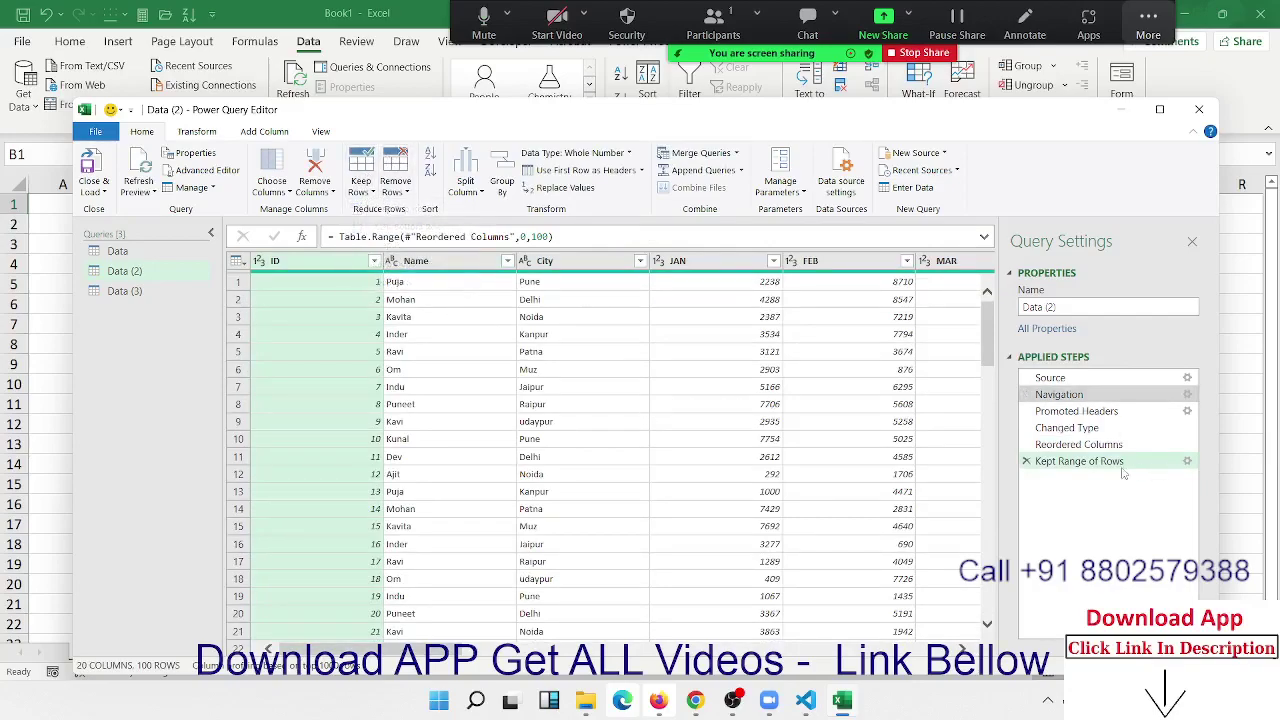
left_click(1026, 461)
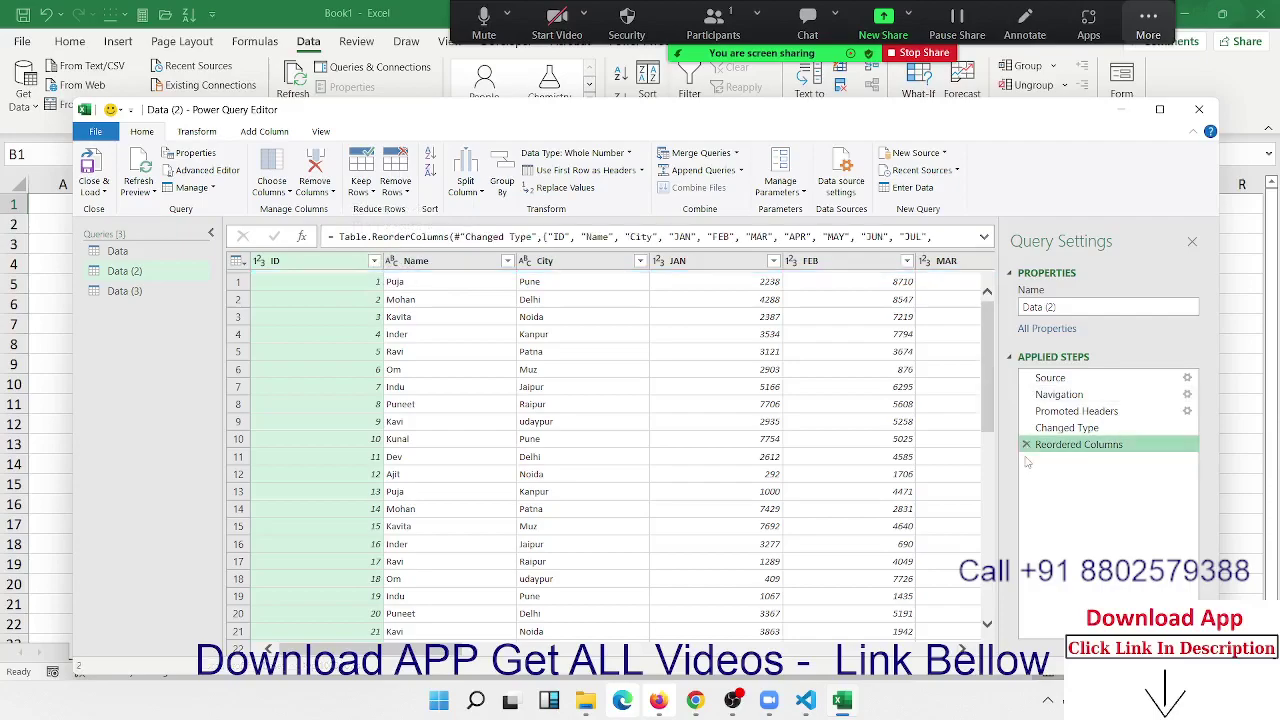
Browse the Remove Rows options and close them unchanged
left_click(438, 317)
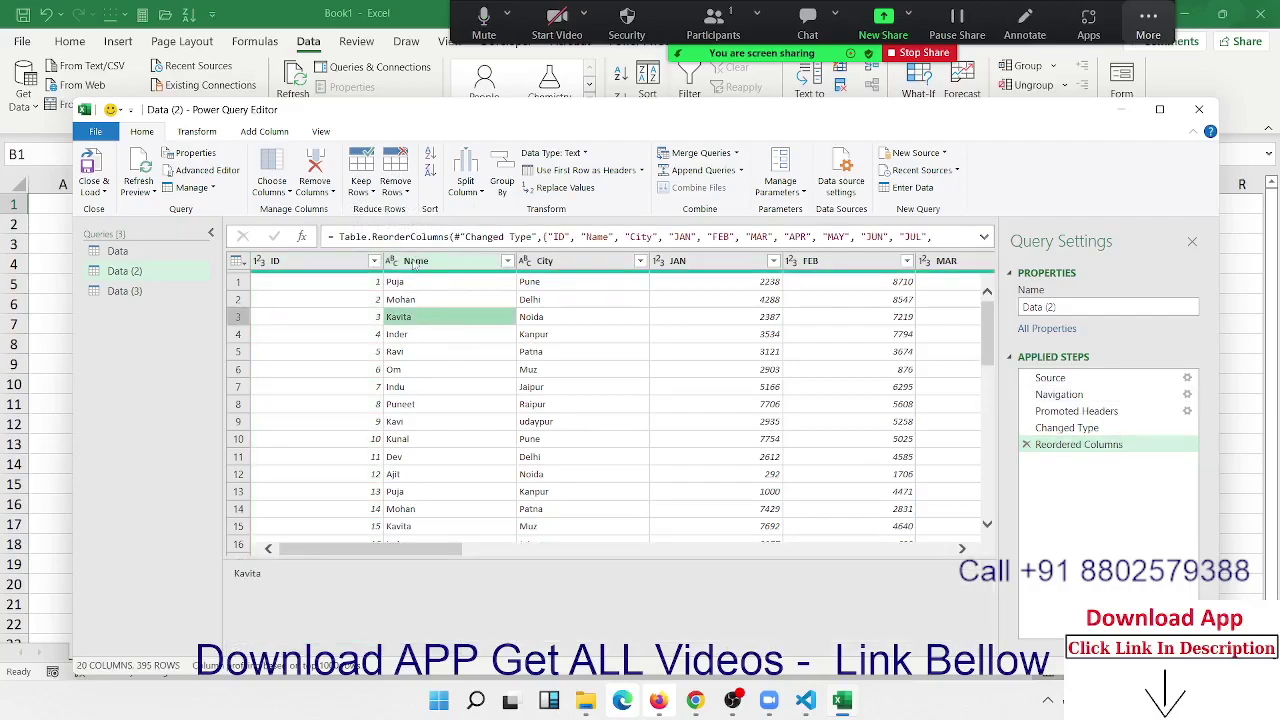
left_click(396, 190)
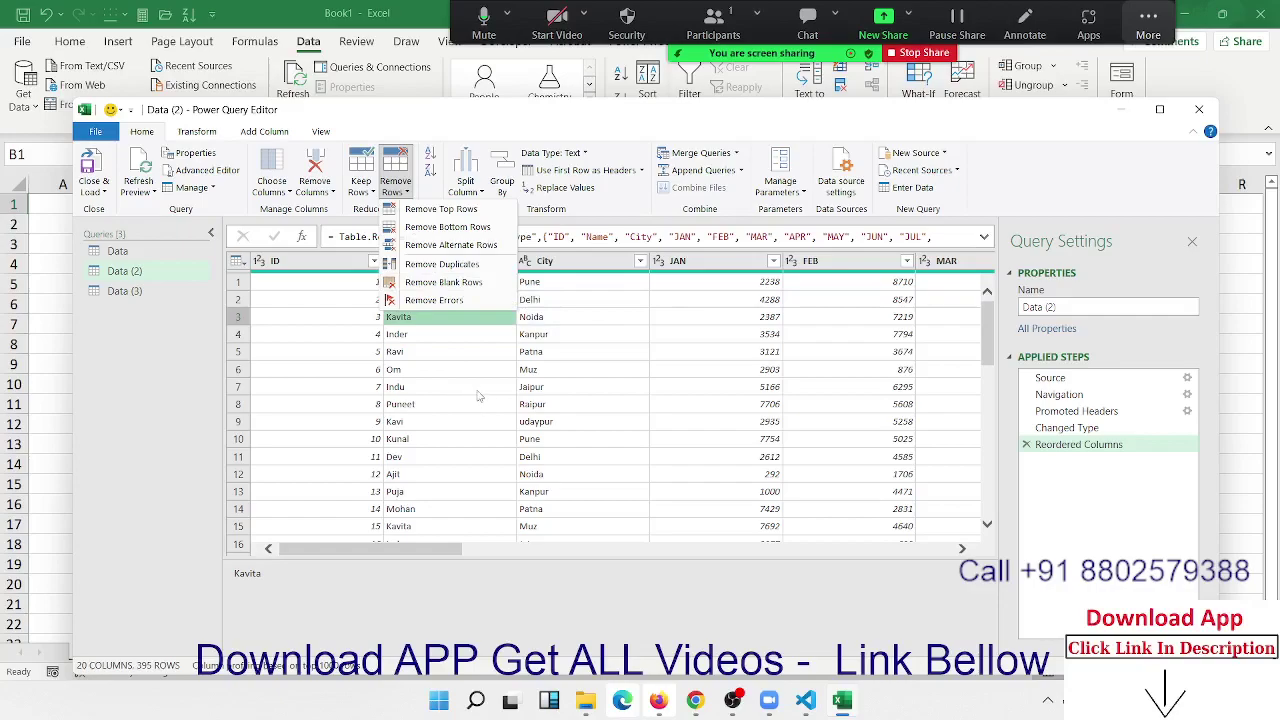
left_click(479, 397)
Open the City column's sort and filter menu
left_click(347, 299)
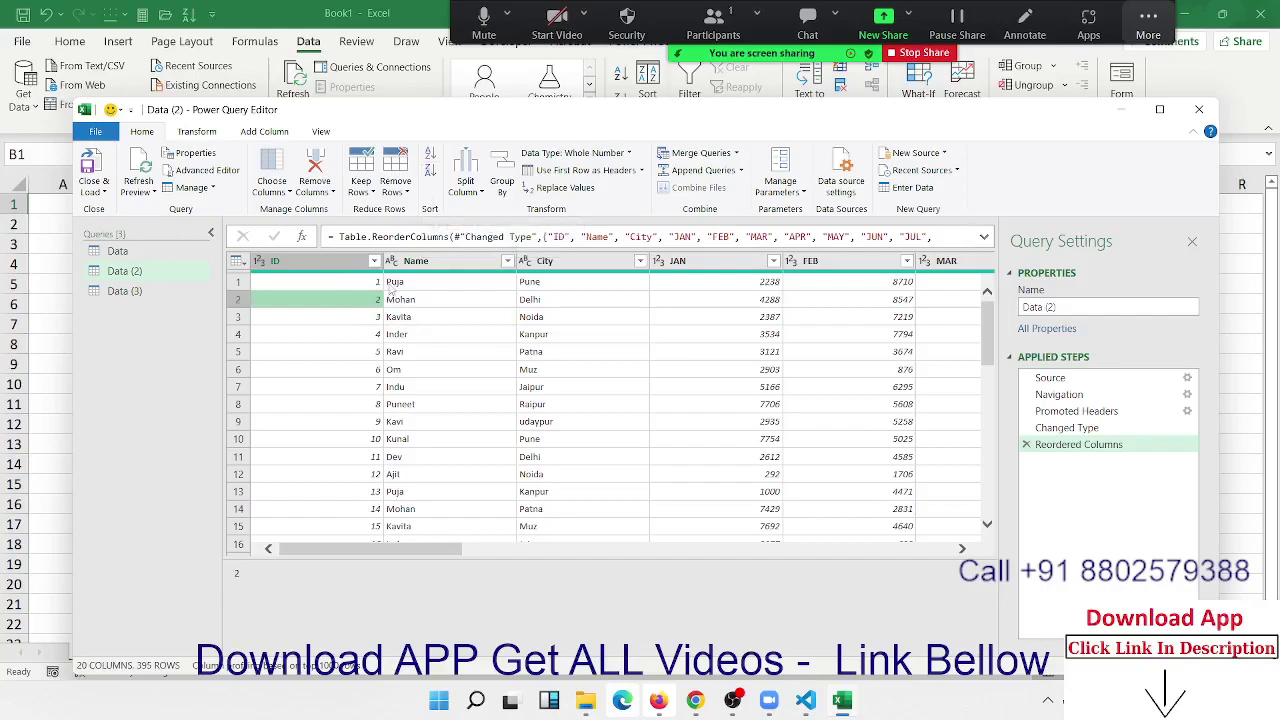
left_click(479, 314)
left_click(519, 301)
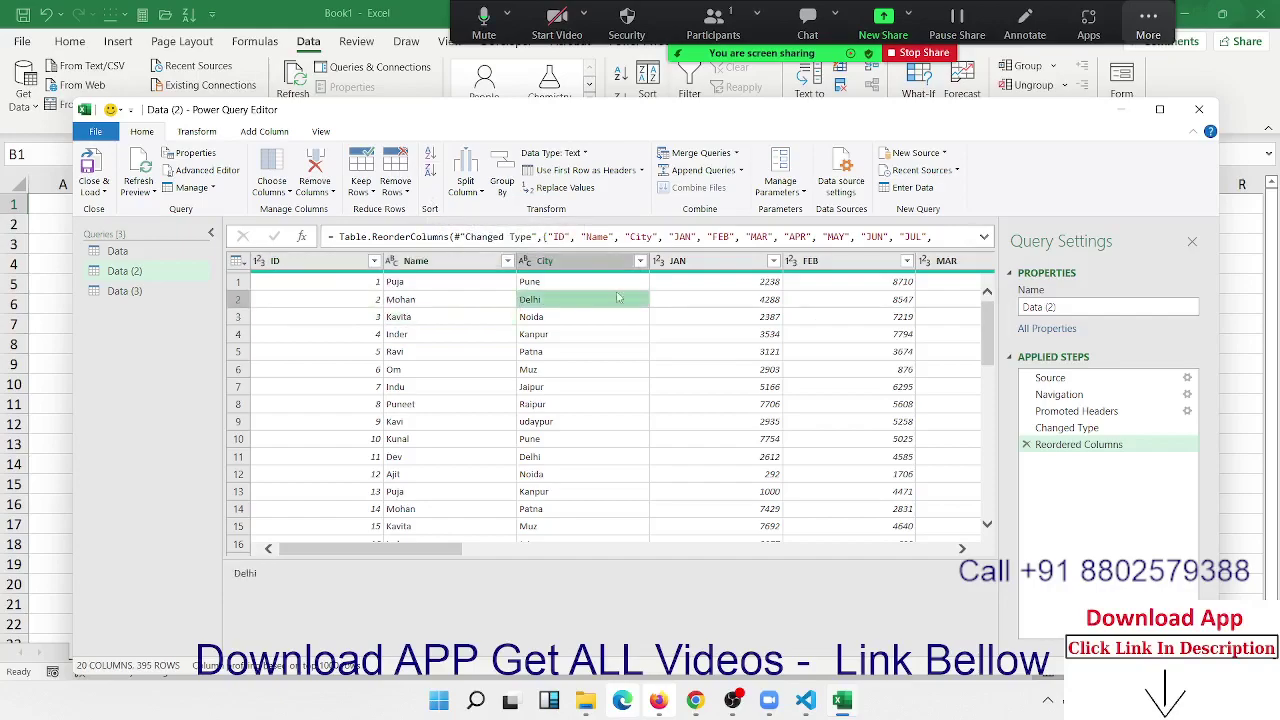
left_click(640, 261)
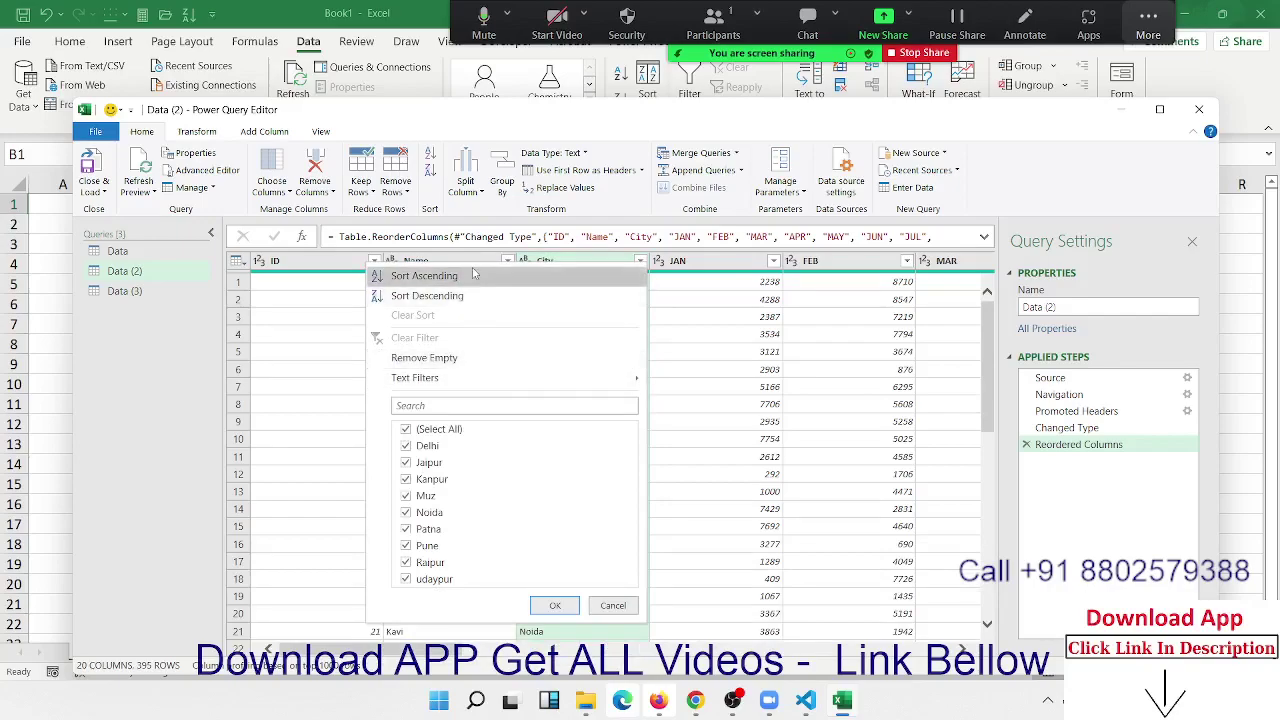
Sort the Data (2) rows by City ascending so Delhi rows come first
left_click_drag(659, 259, 646, 262)
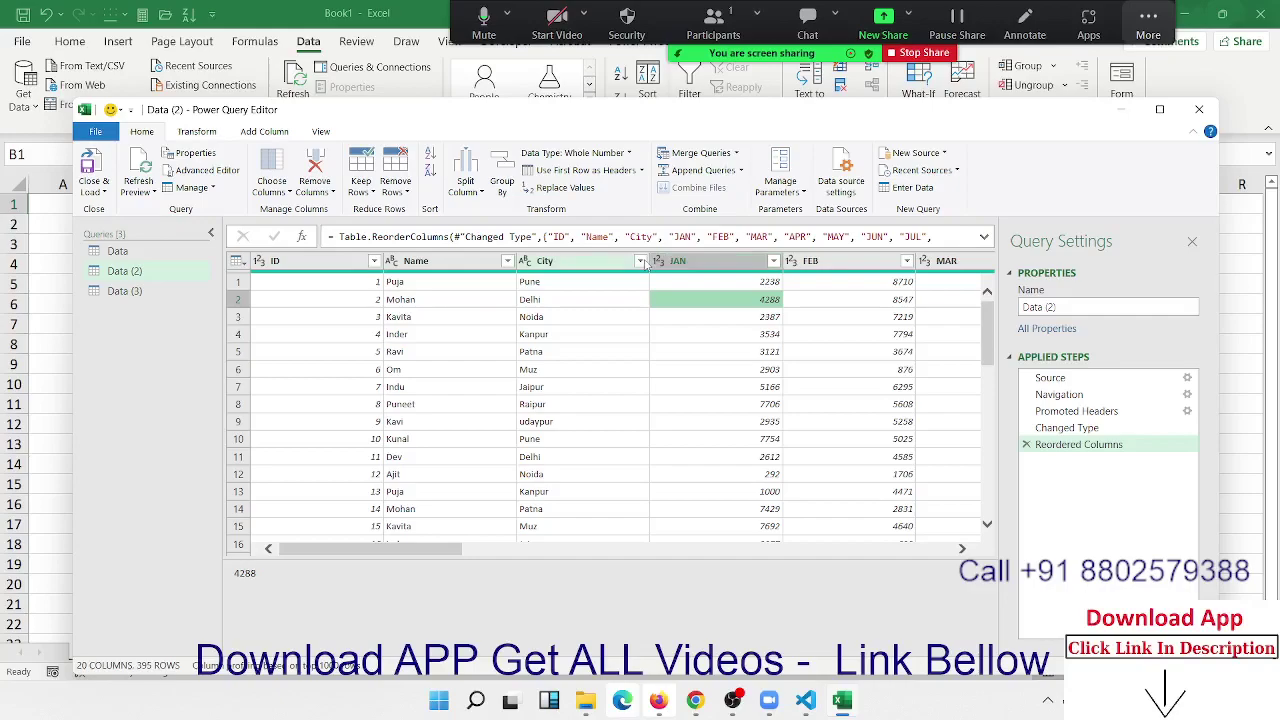
left_click(563, 300)
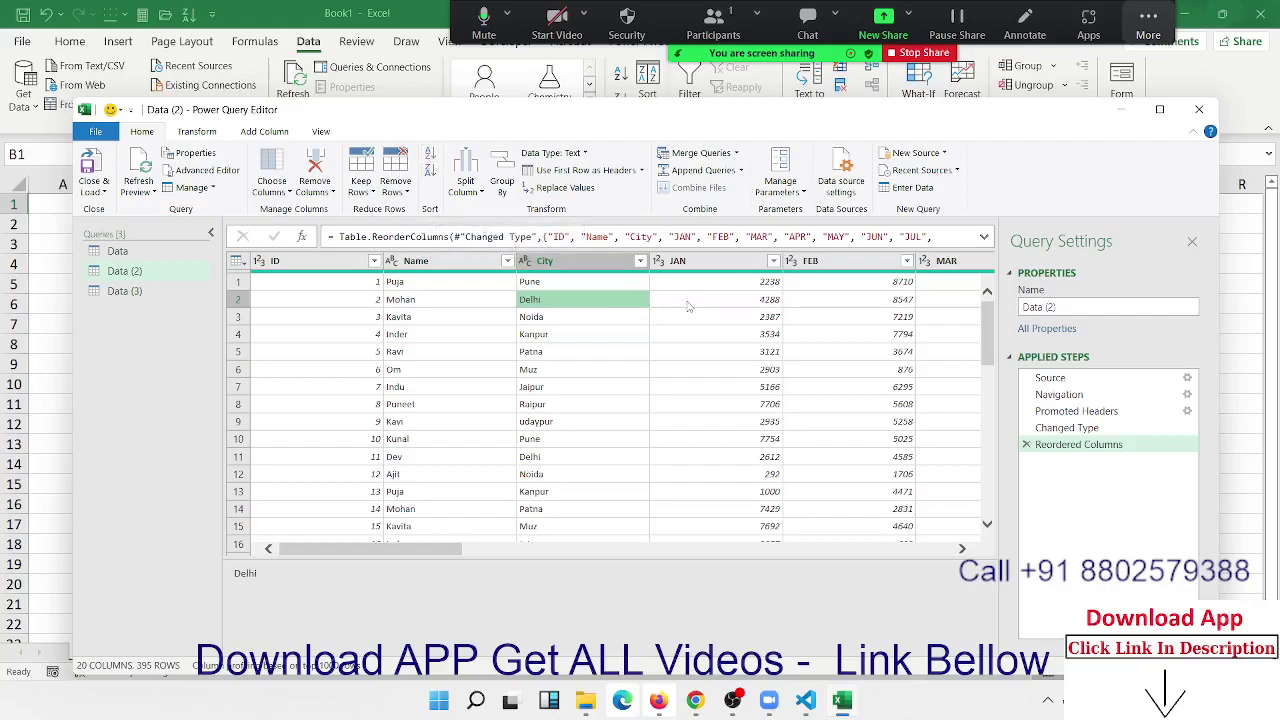
left_click(693, 298)
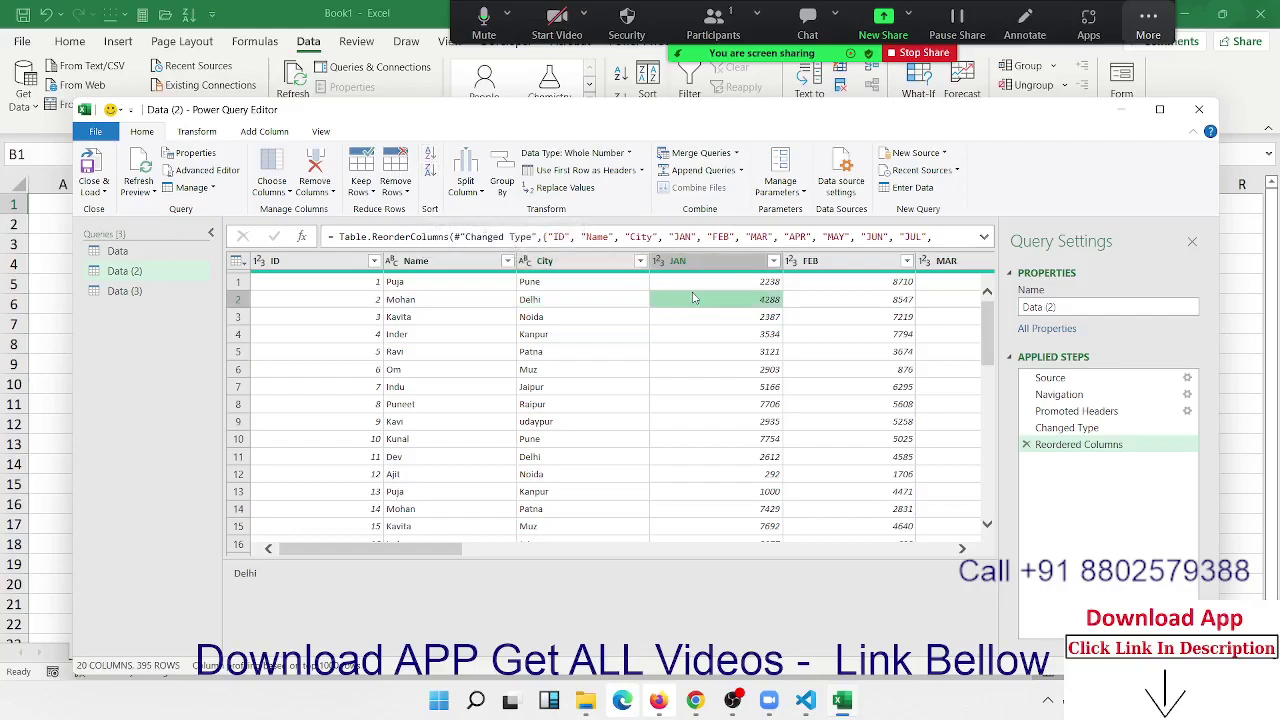
left_click(773, 261)
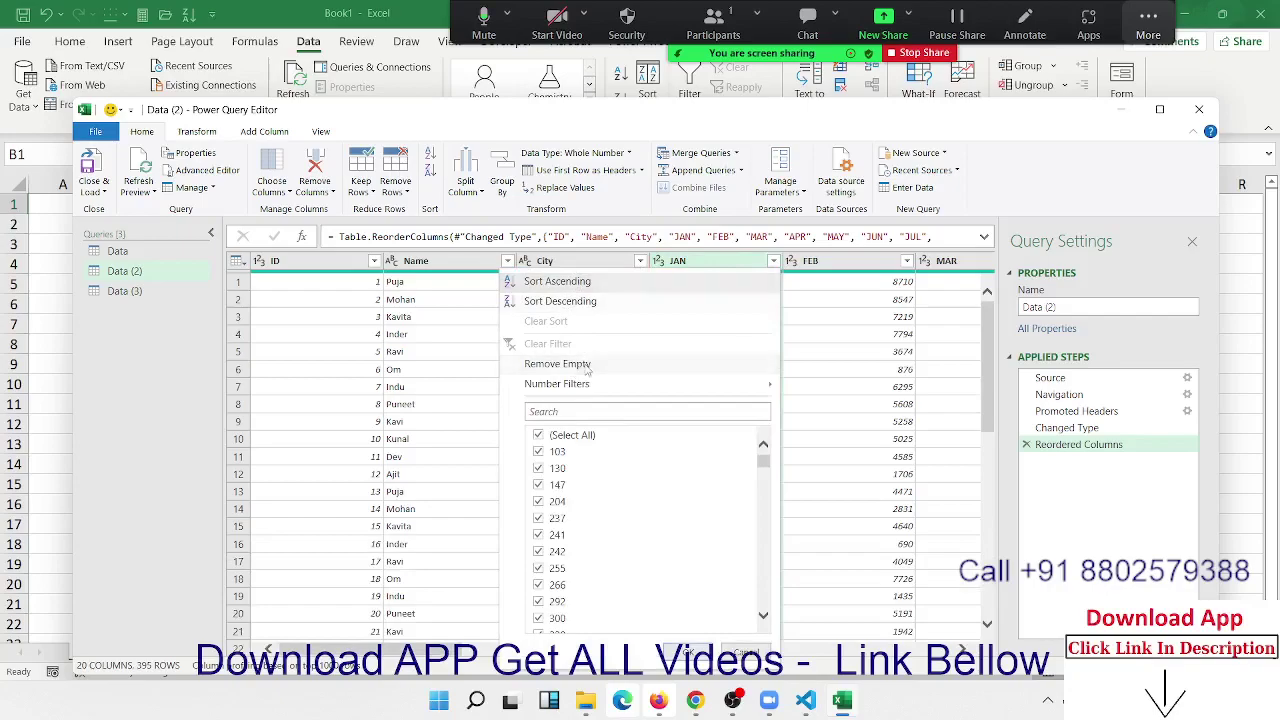
left_click(860, 372)
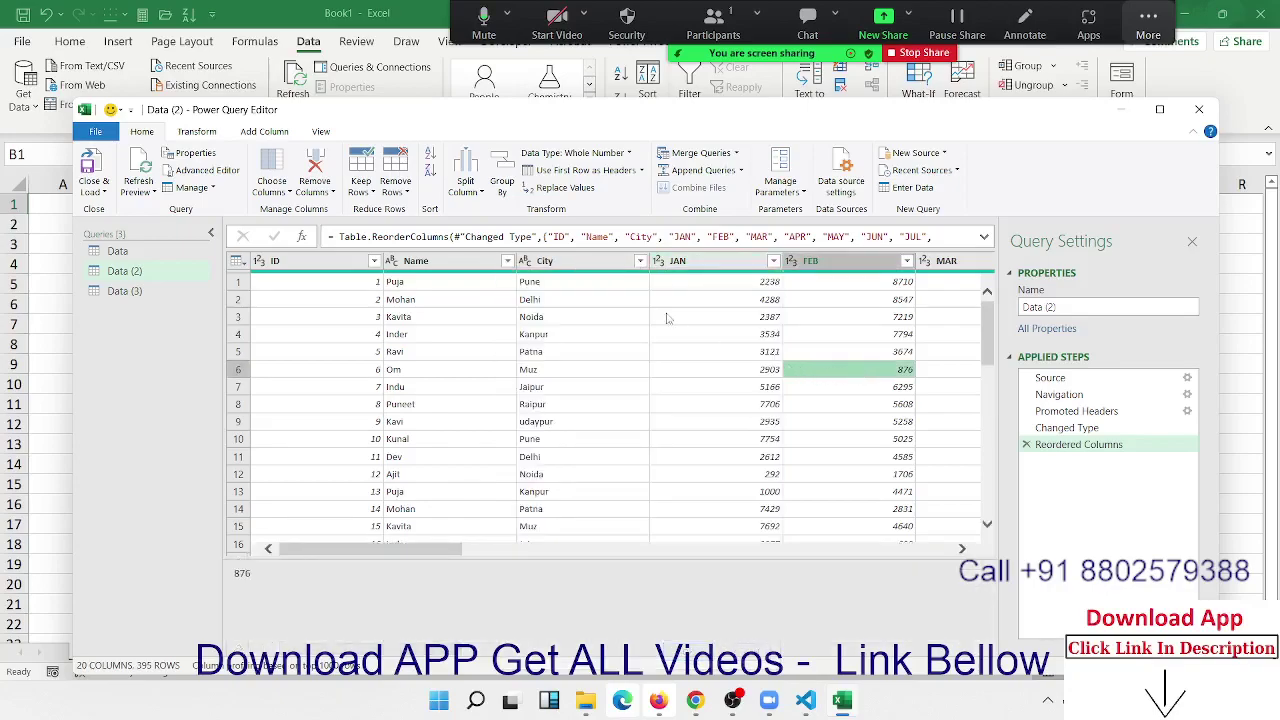
left_click(640, 261)
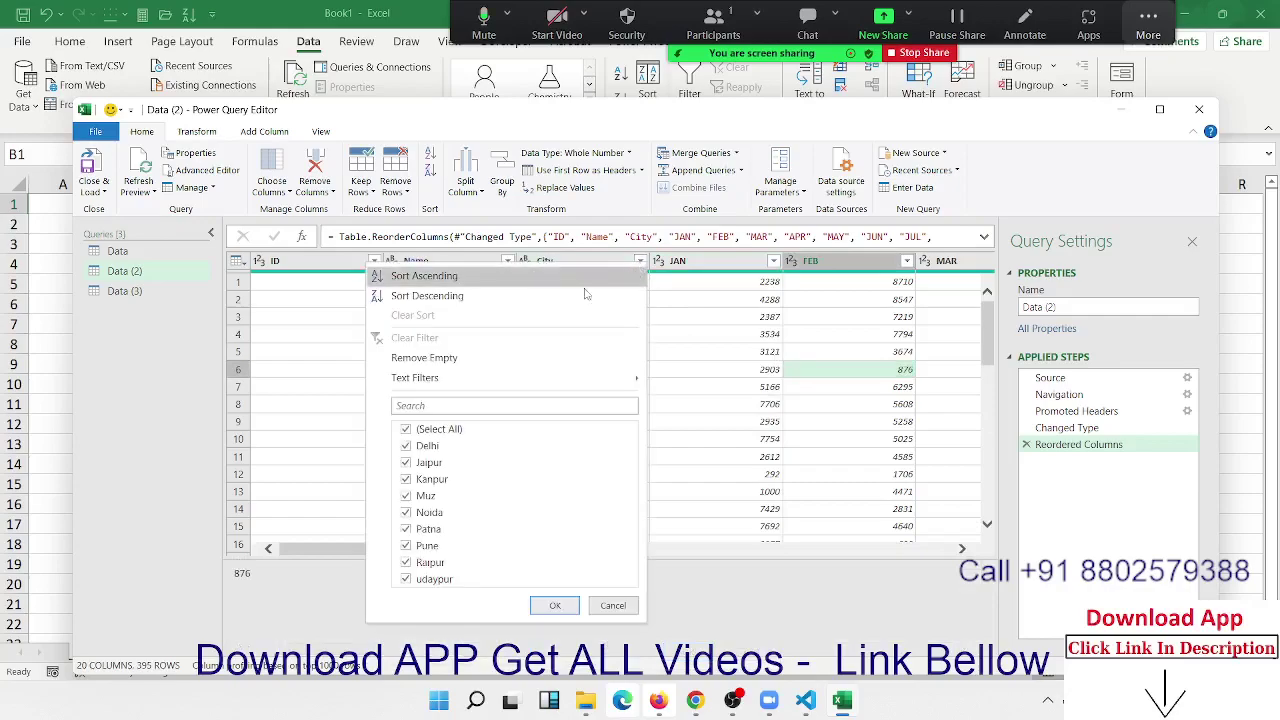
left_click(513, 277)
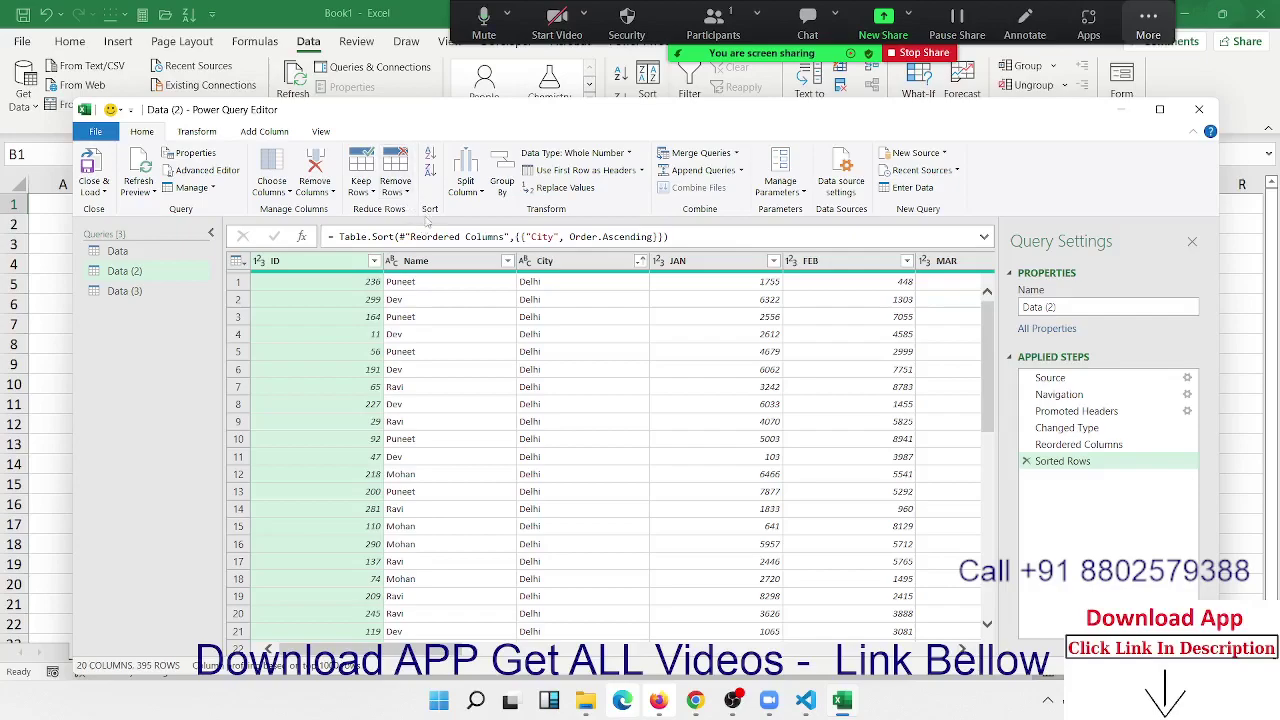
Clear the ascending City sort, deleting the Sorted Rows step and restoring the original ID order
left_click(374, 262)
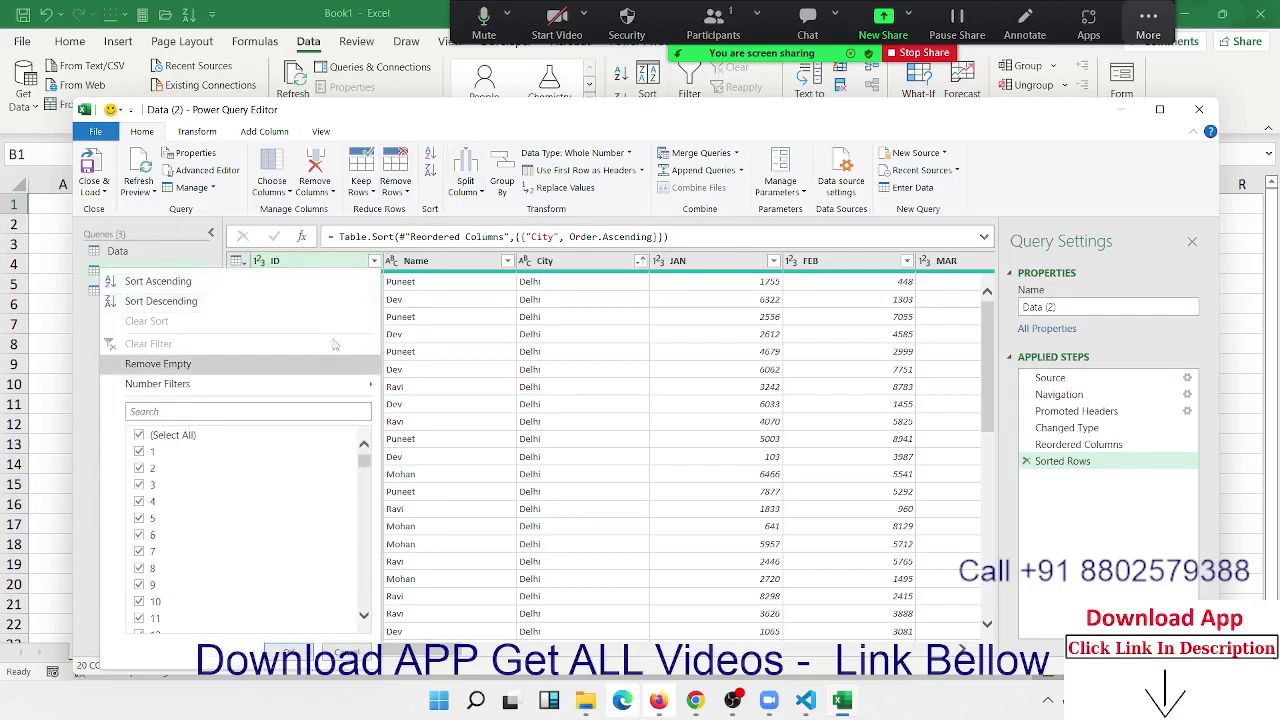
left_click(480, 283)
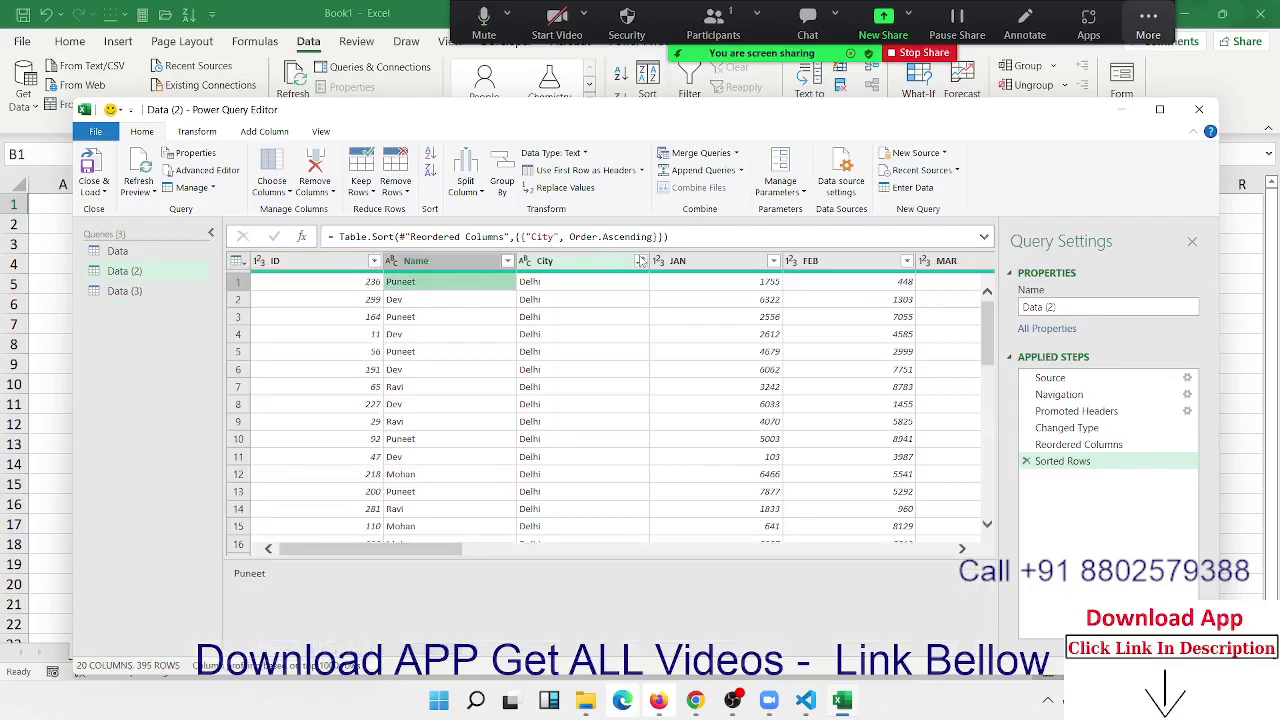
left_click(640, 261)
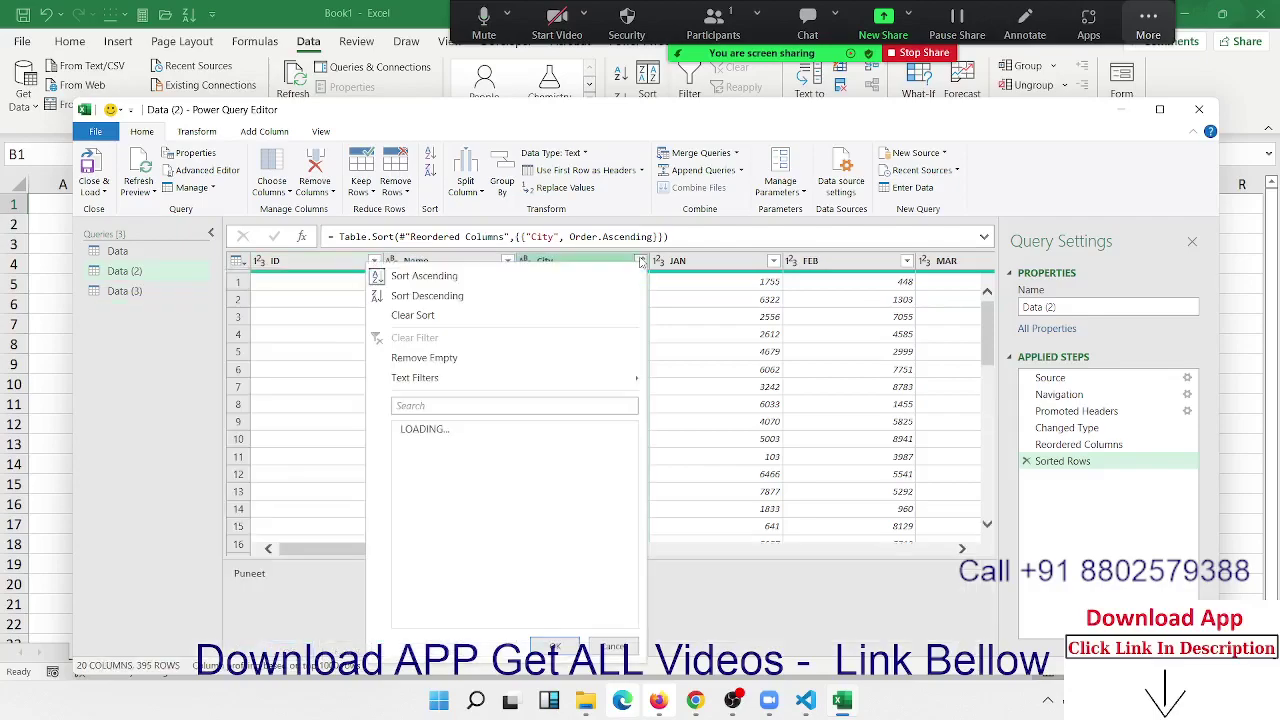
left_click(461, 316)
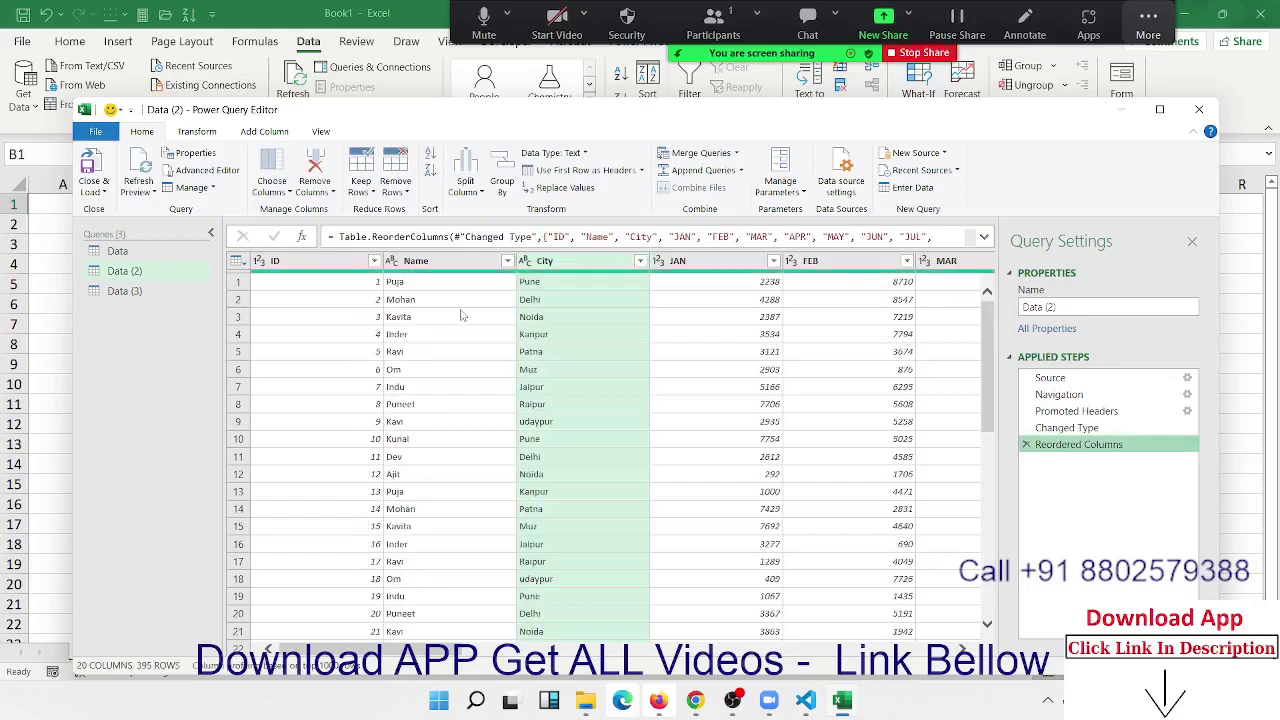